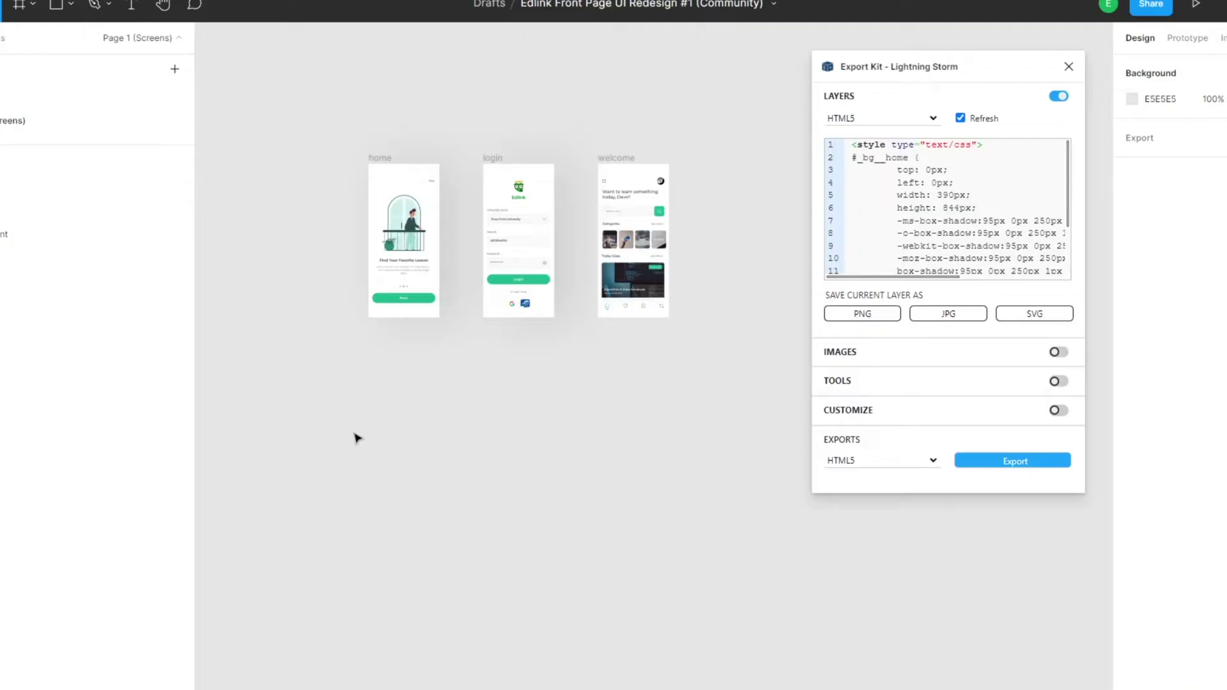
- Log into the emulated Edlink app to reach its welcome screen, then expand res > drawable
scroll(357, 437, "up", 3)
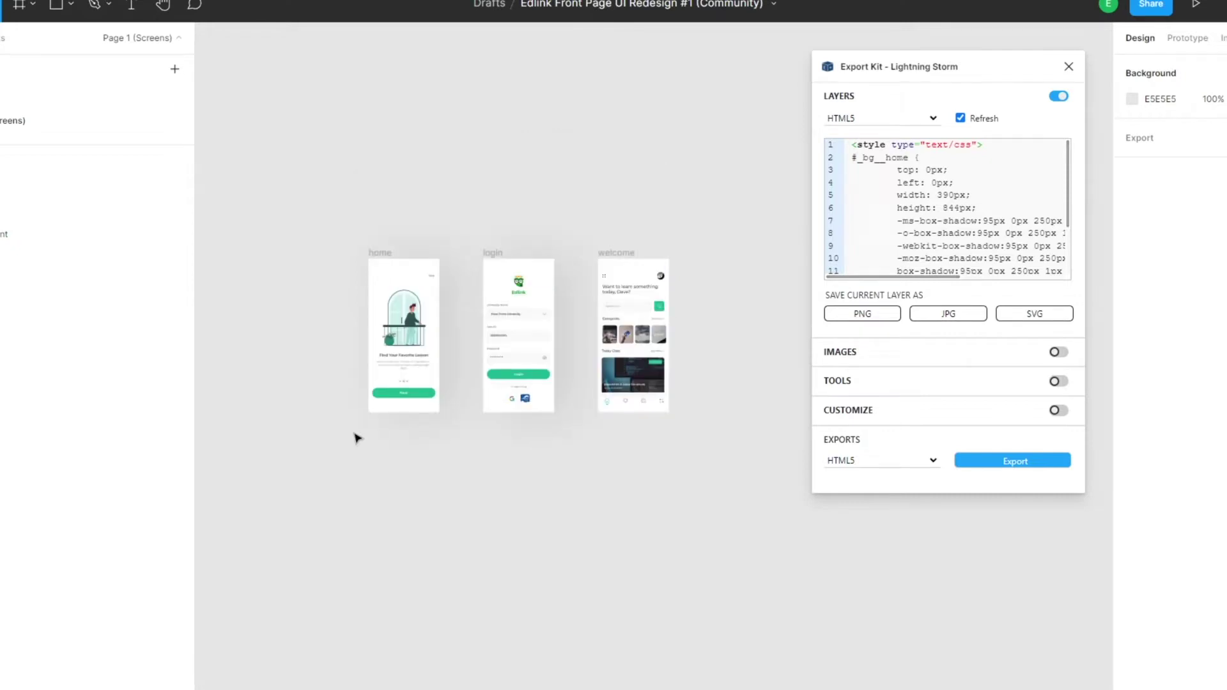
scroll(357, 438, "up", 3, "ctrl")
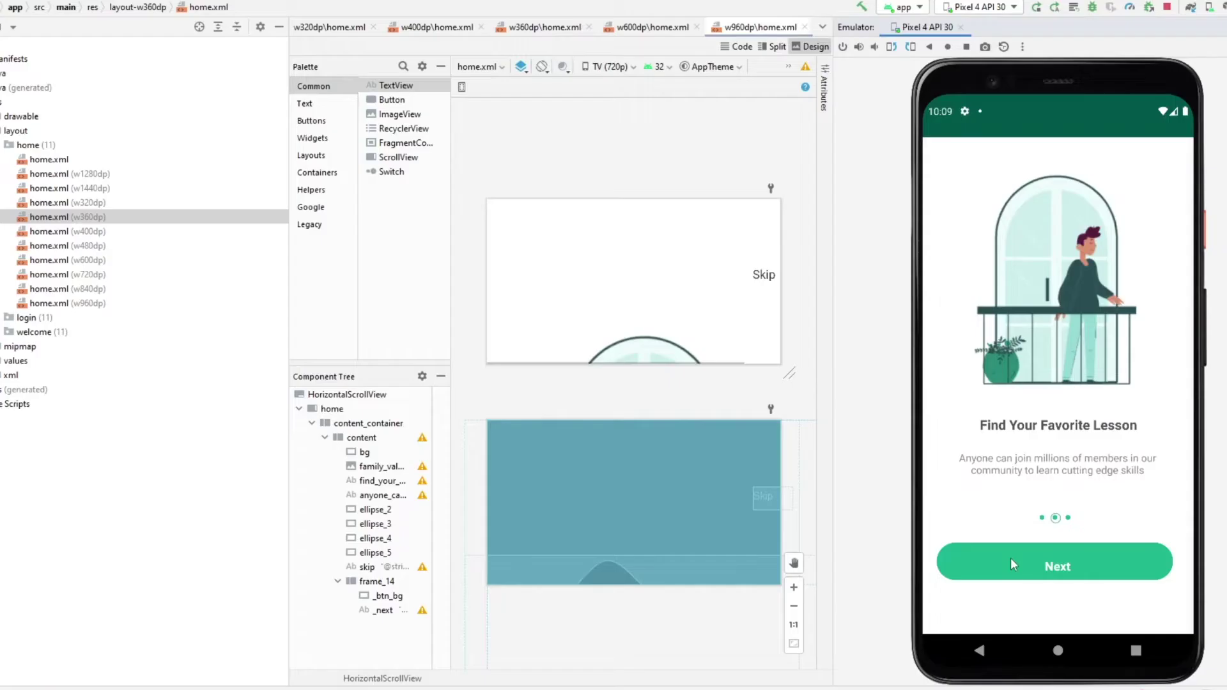
left_click(1010, 558)
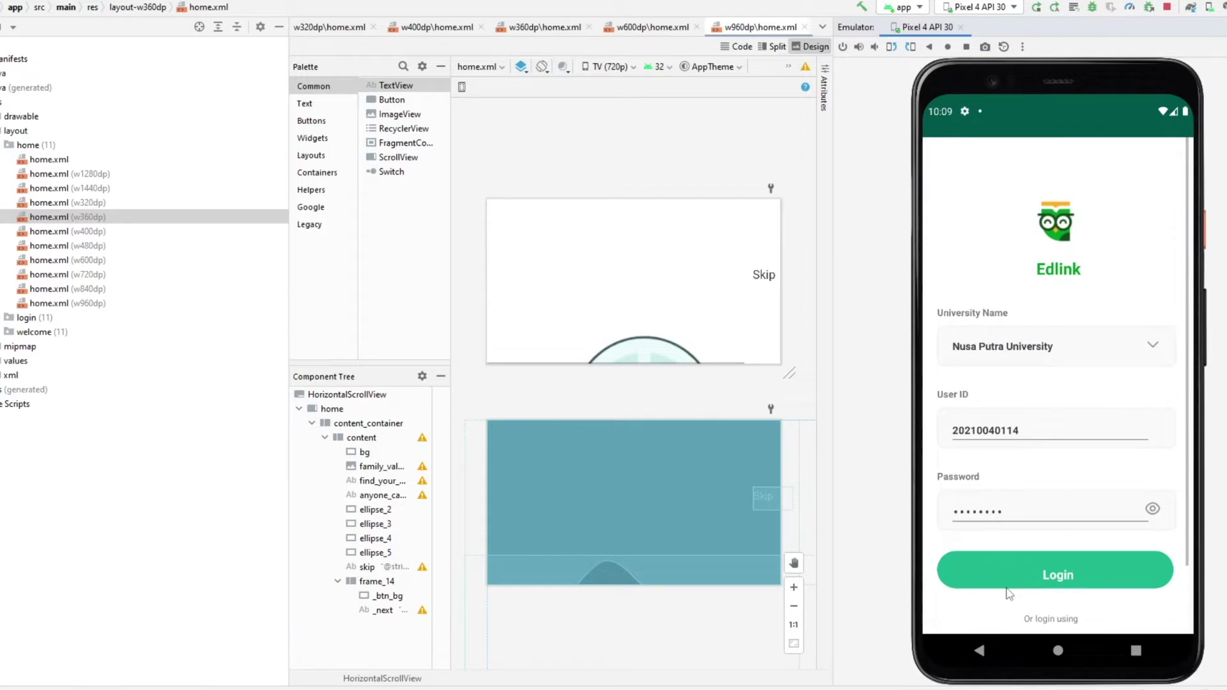
left_click(1008, 441)
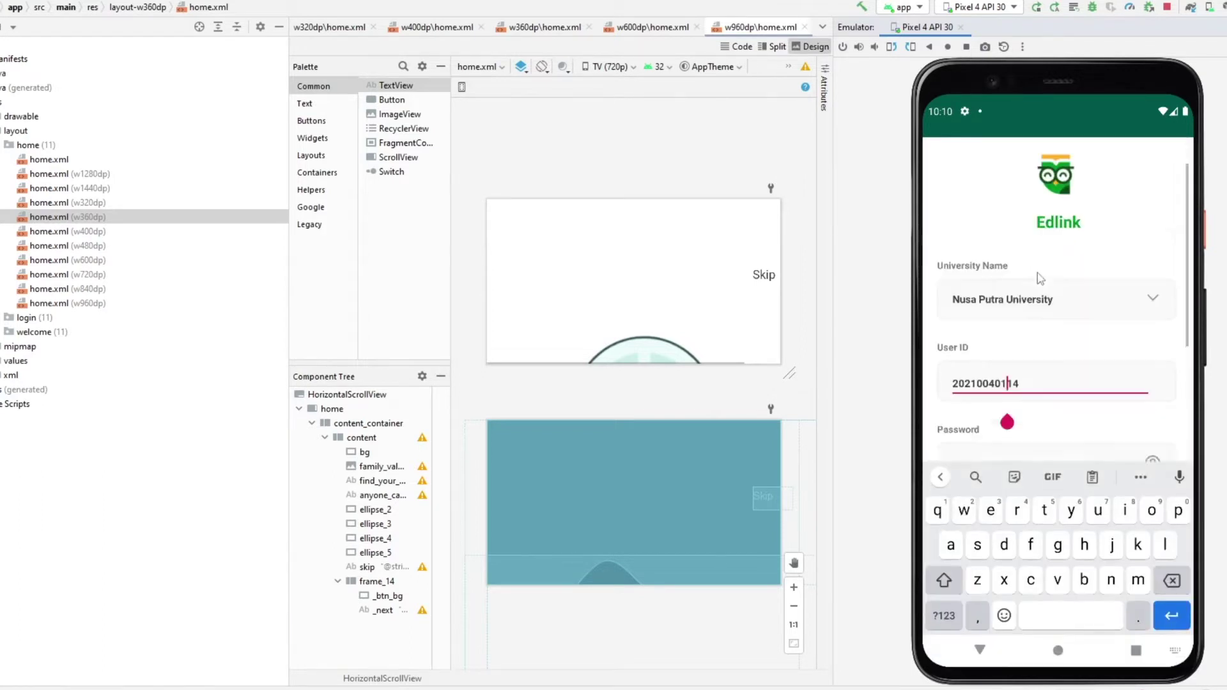
left_click(1012, 411)
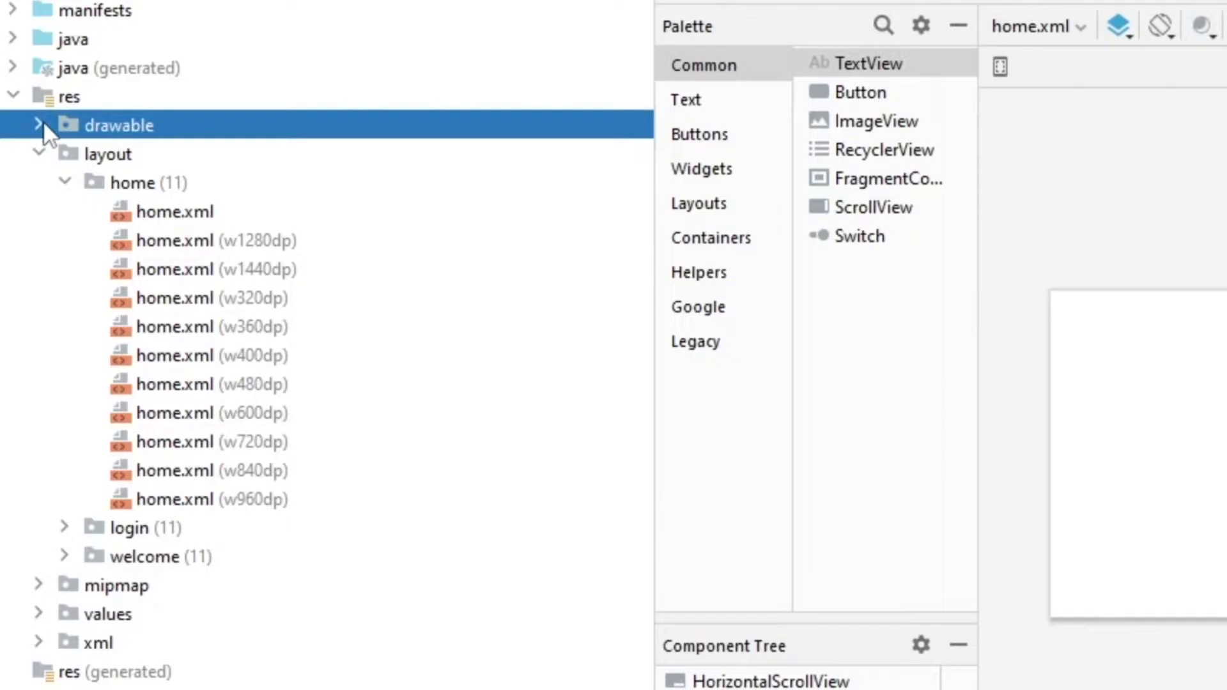
left_click(38, 125)
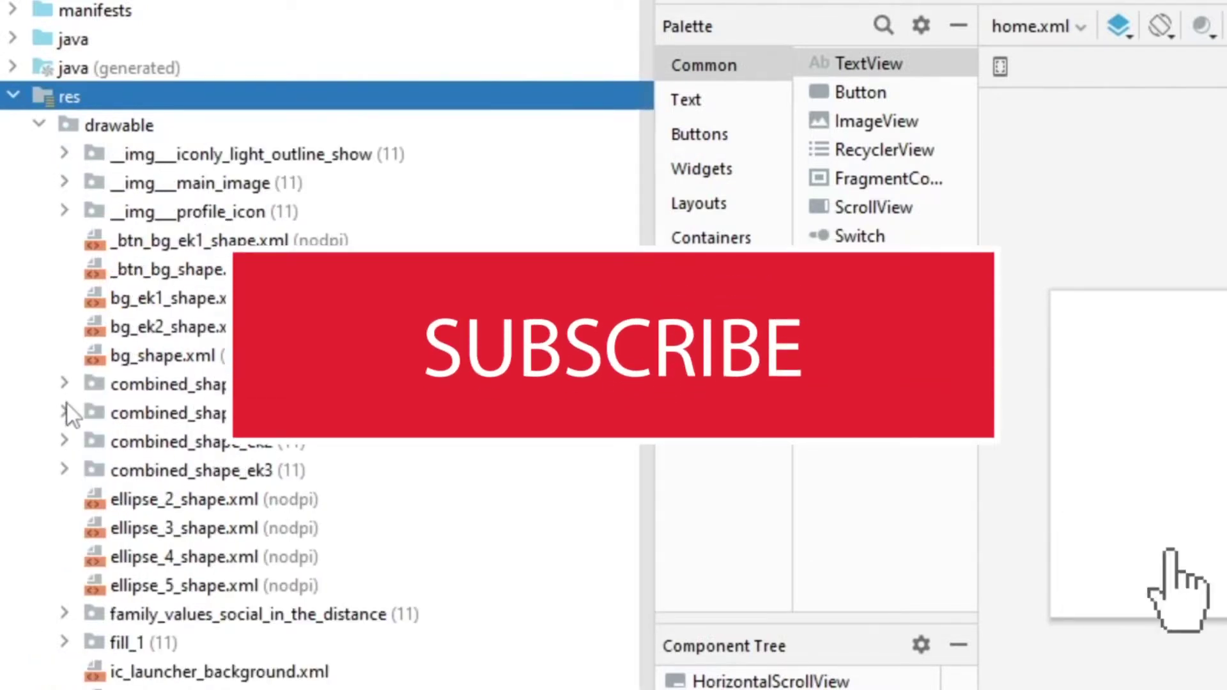
left_click(65, 411)
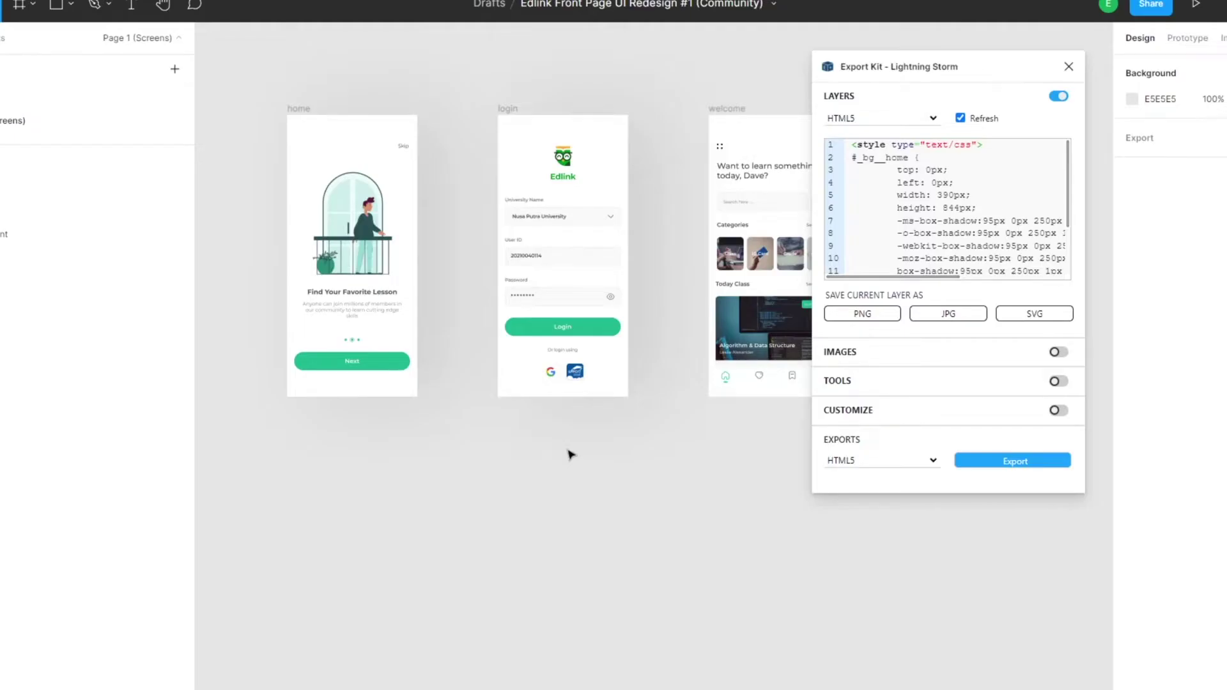
- Select the login frame so Export Kit previews its #_bg__login CSS instead of home's
scroll(571, 455, "up", 5)
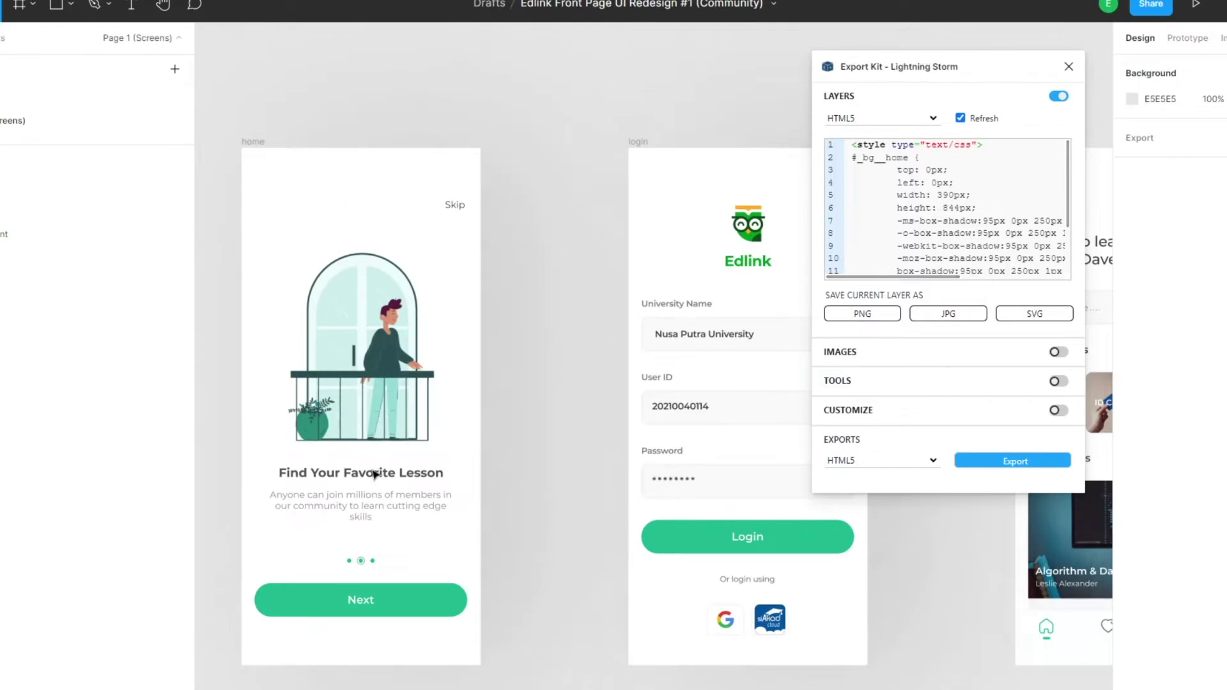
scroll(376, 474, "down", 3)
scroll(392, 448, "right", 9)
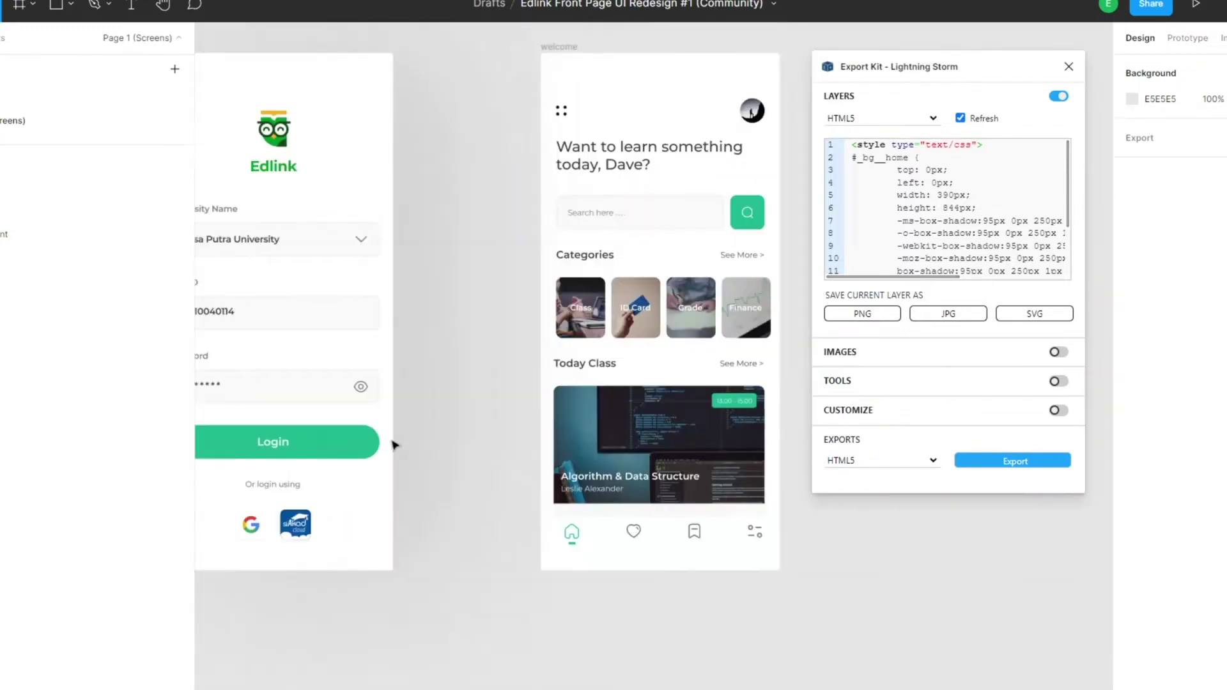
scroll(409, 440, "left", 9)
left_click(382, 363)
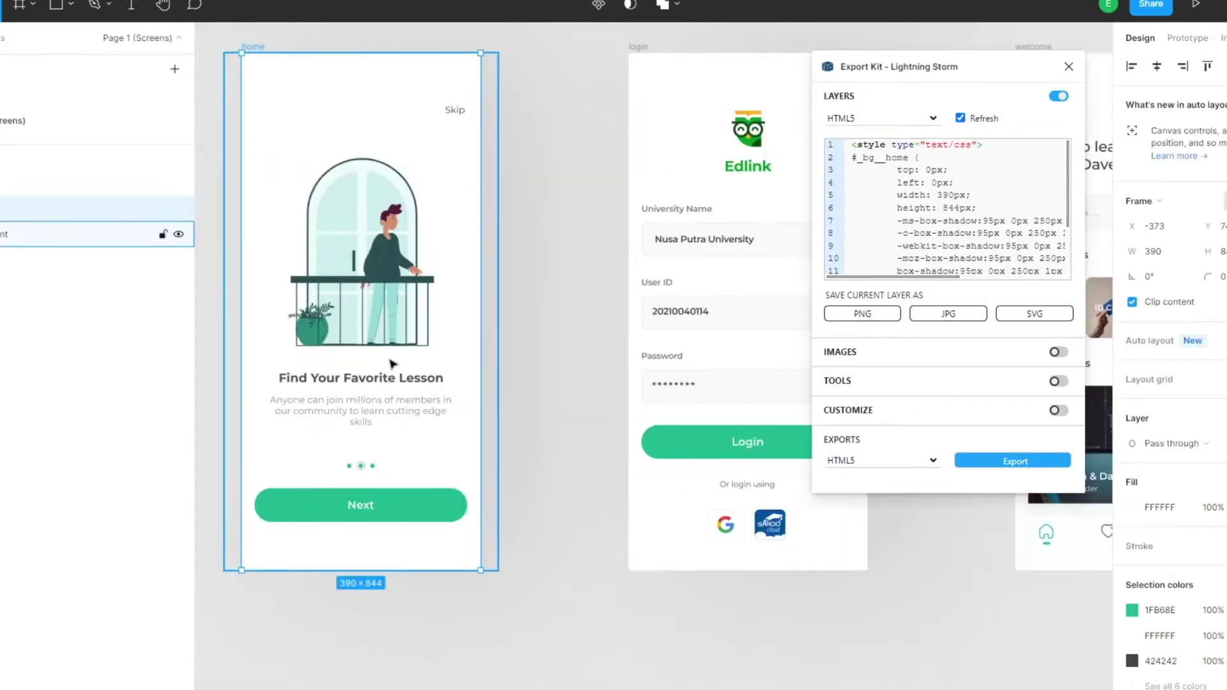
left_click(726, 331)
scroll(732, 347, "right", 6)
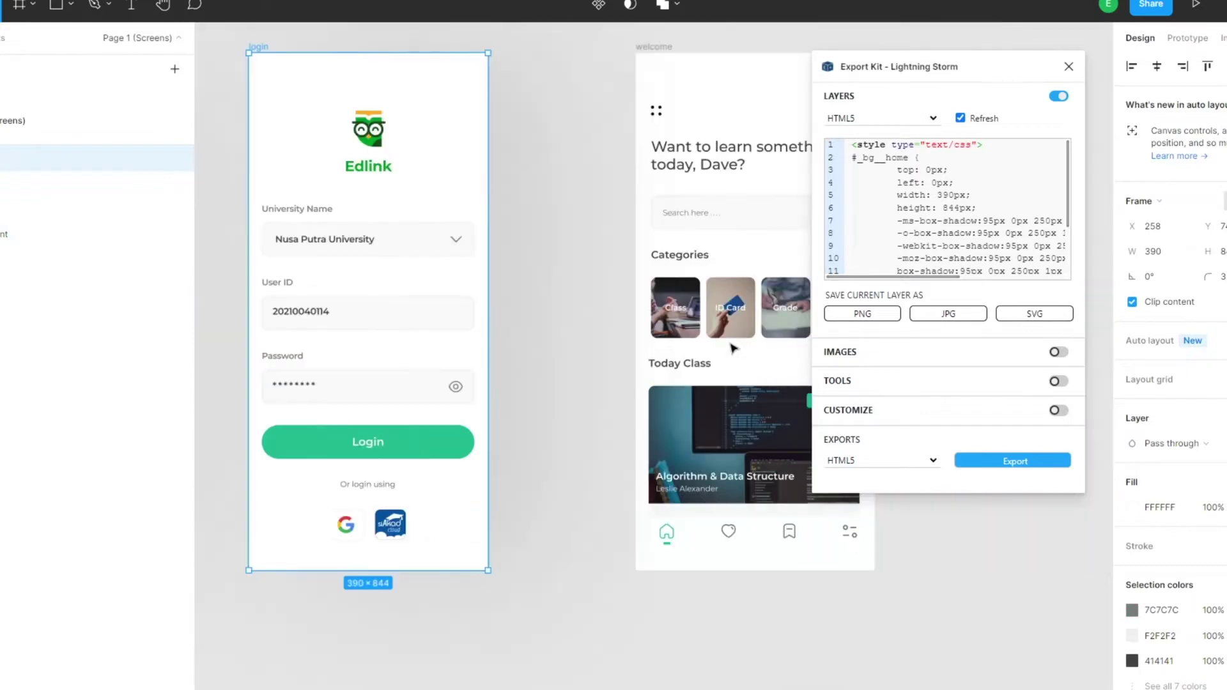
scroll(714, 366, "left", 3)
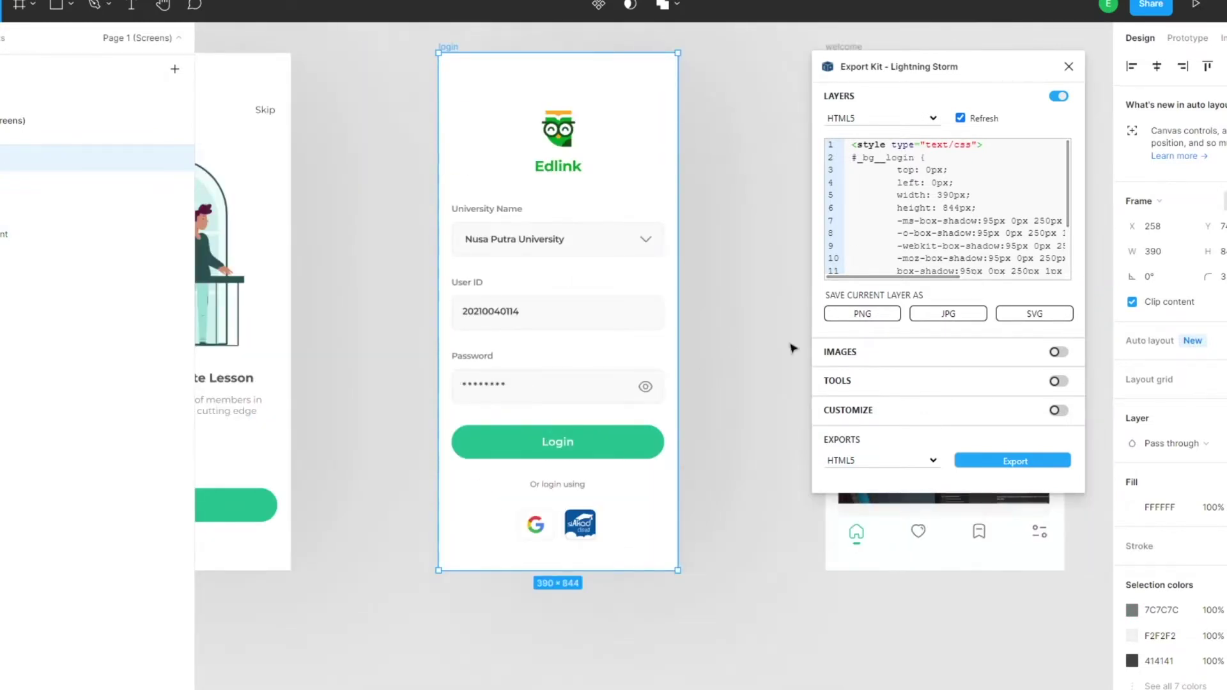
scroll(793, 348, "down", 3)
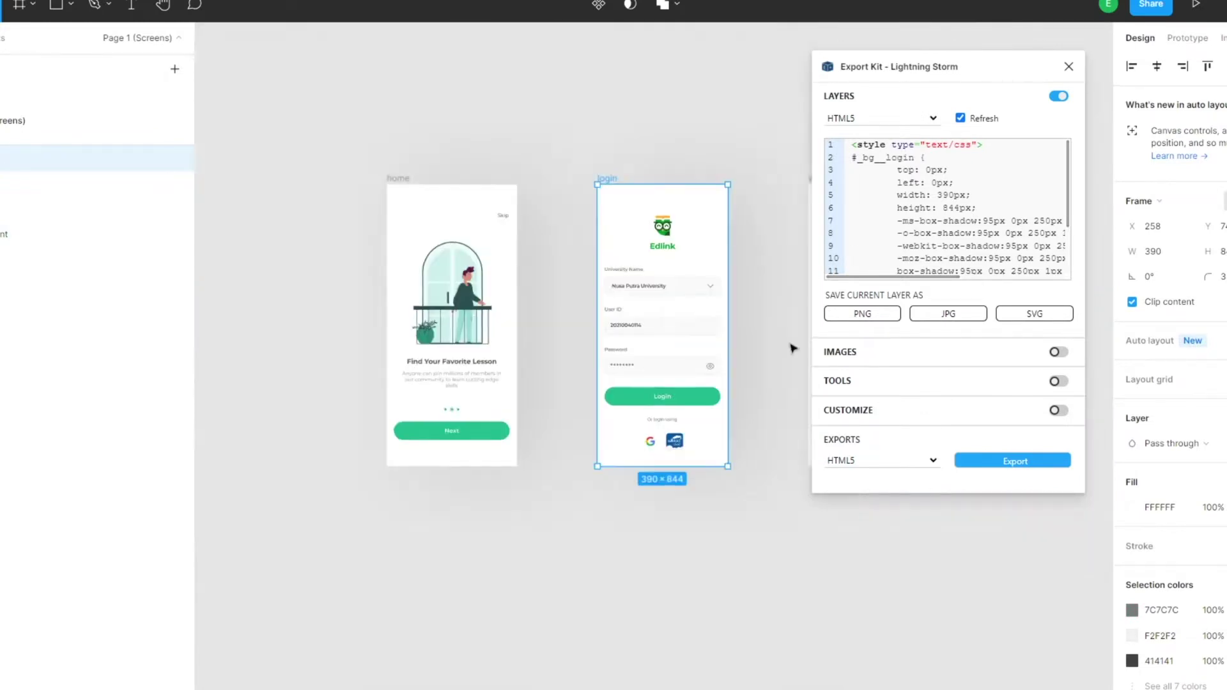
- Turn on Export Kit's Tools and Document Info sections
left_click(1057, 380)
scroll(1019, 409, "down", 3)
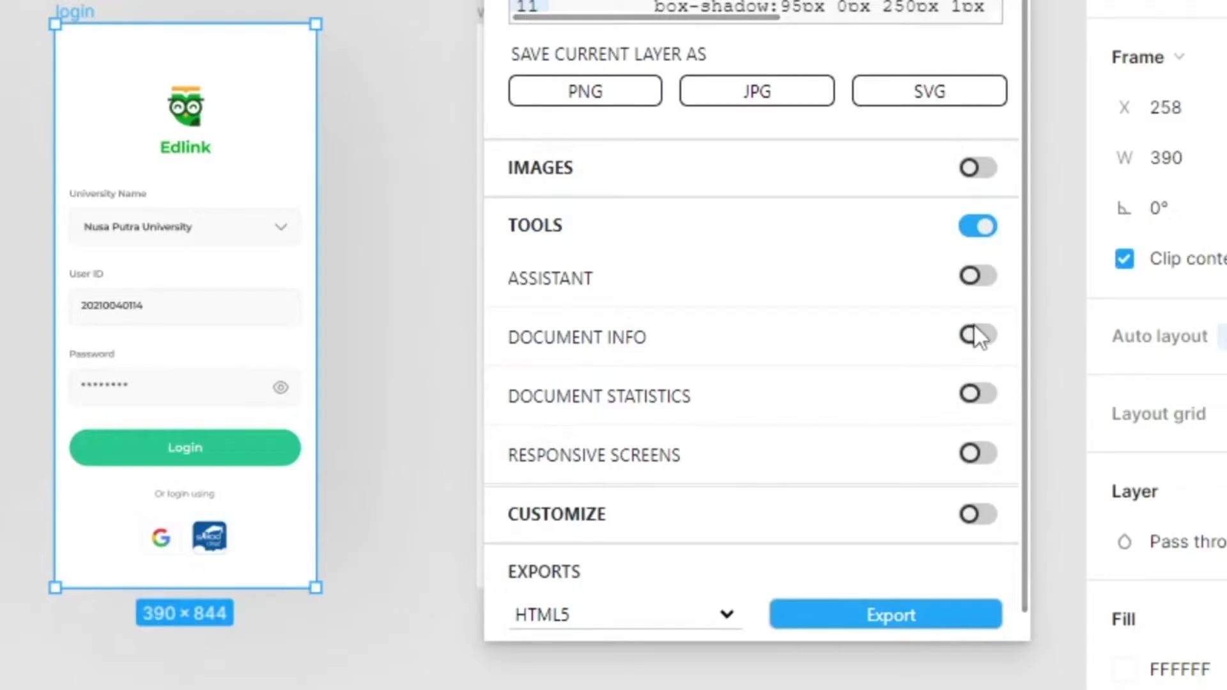
left_click(976, 335)
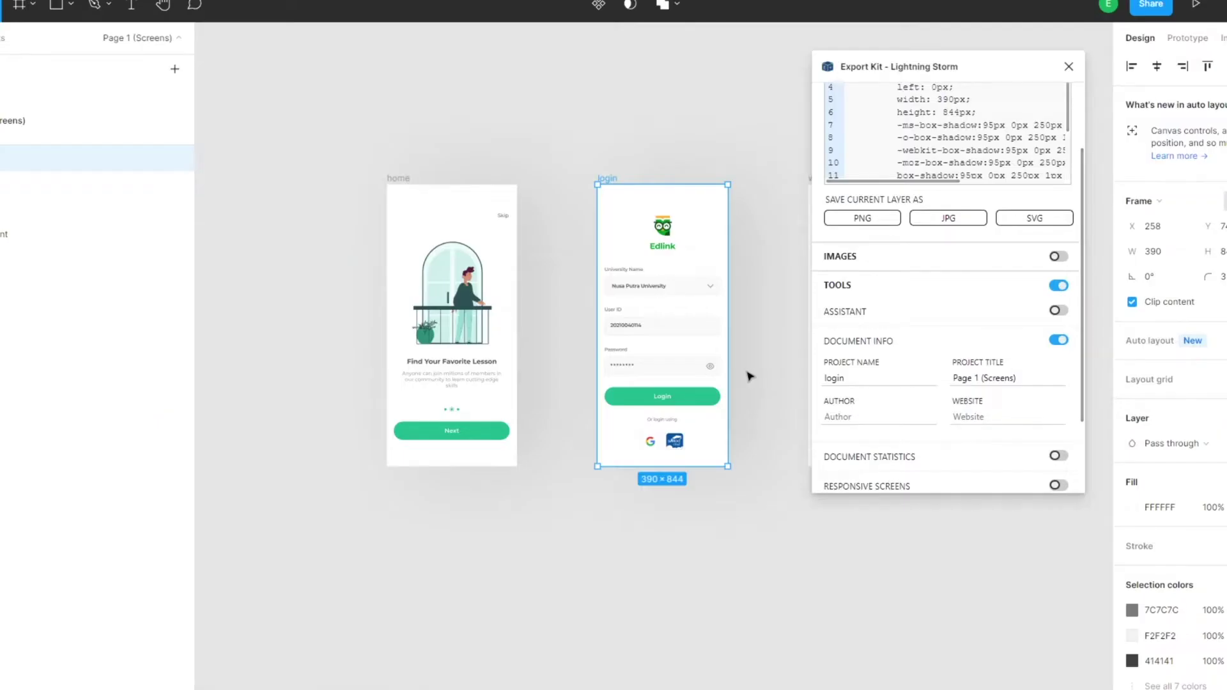
scroll(749, 376, "right", 5)
scroll(749, 376, "left", 3)
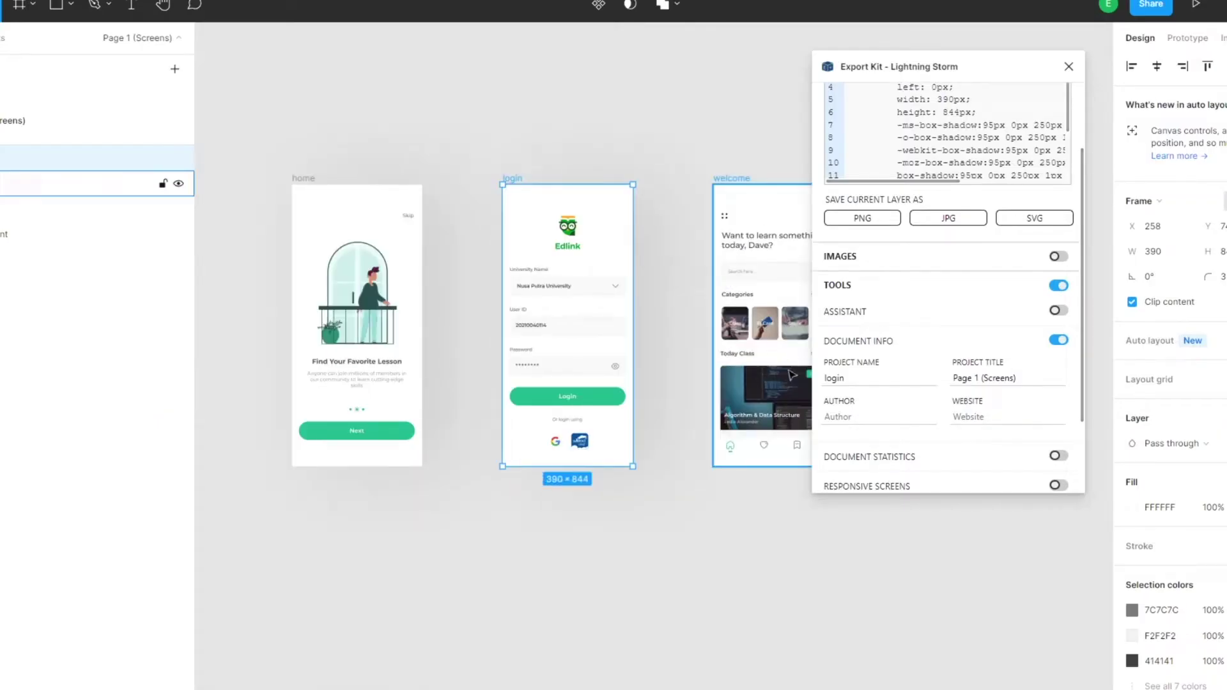
left_click(774, 225)
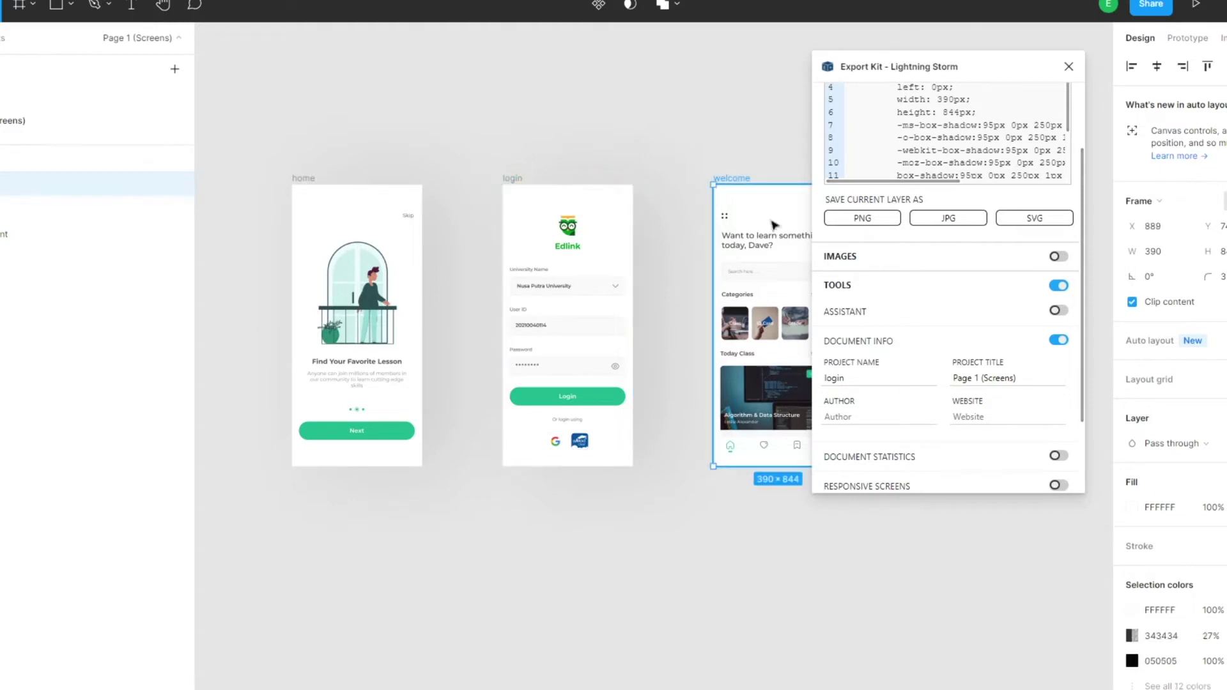
left_click(627, 132)
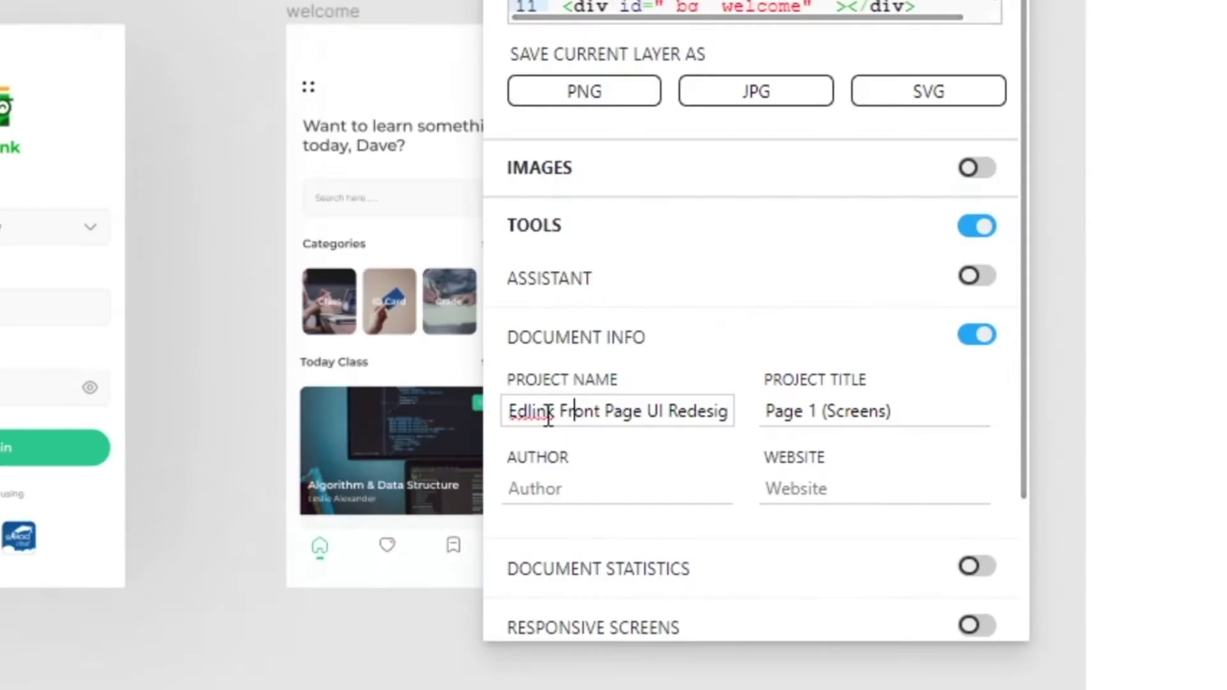
- Rename the Export Kit project to home and enable the customisation options
left_click(843, 378)
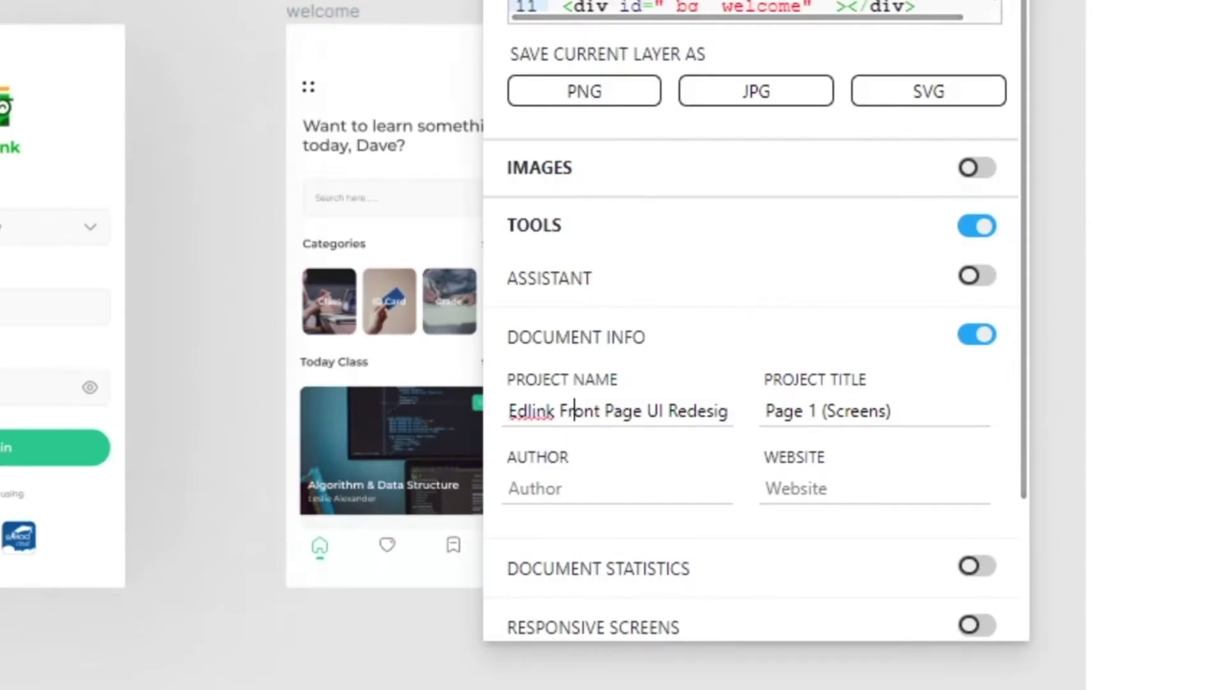
triple_click(515, 406)
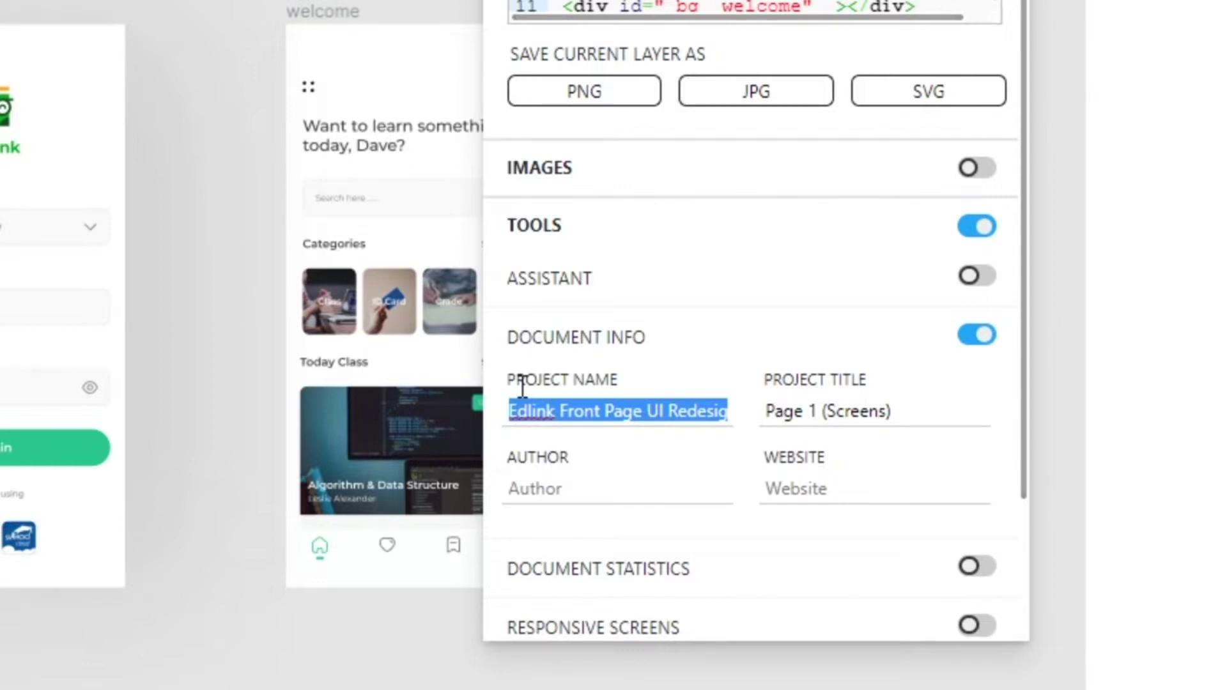
type("home")
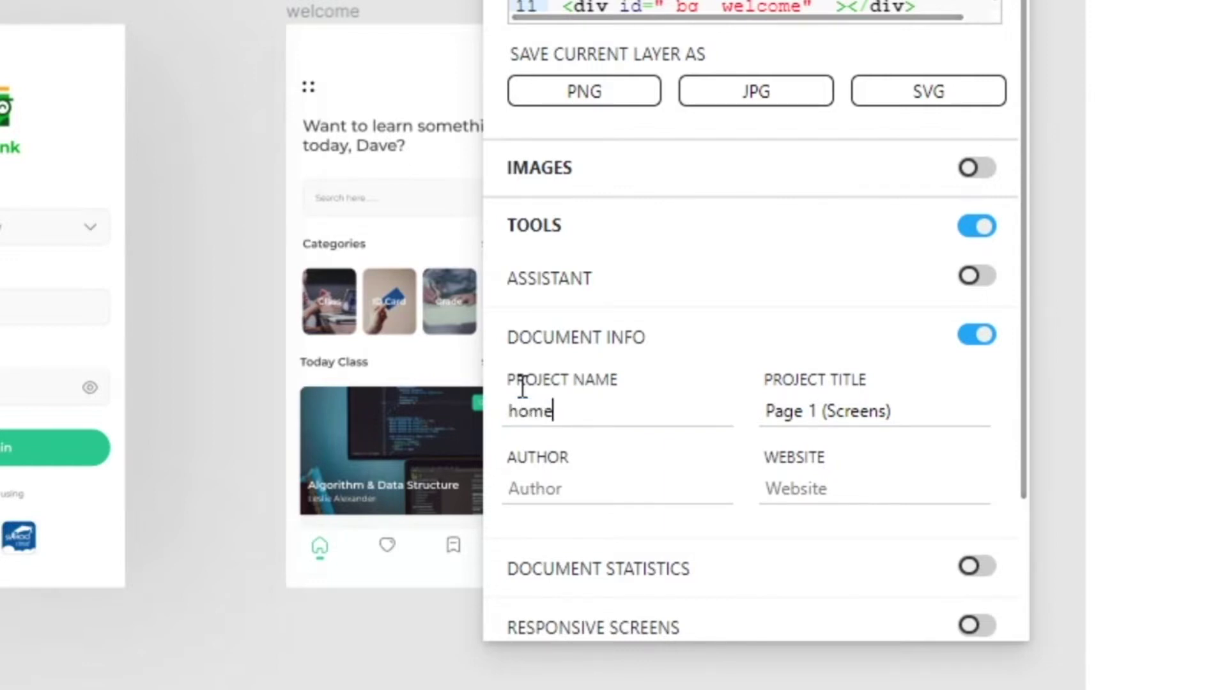
scroll(917, 396, "down", 3)
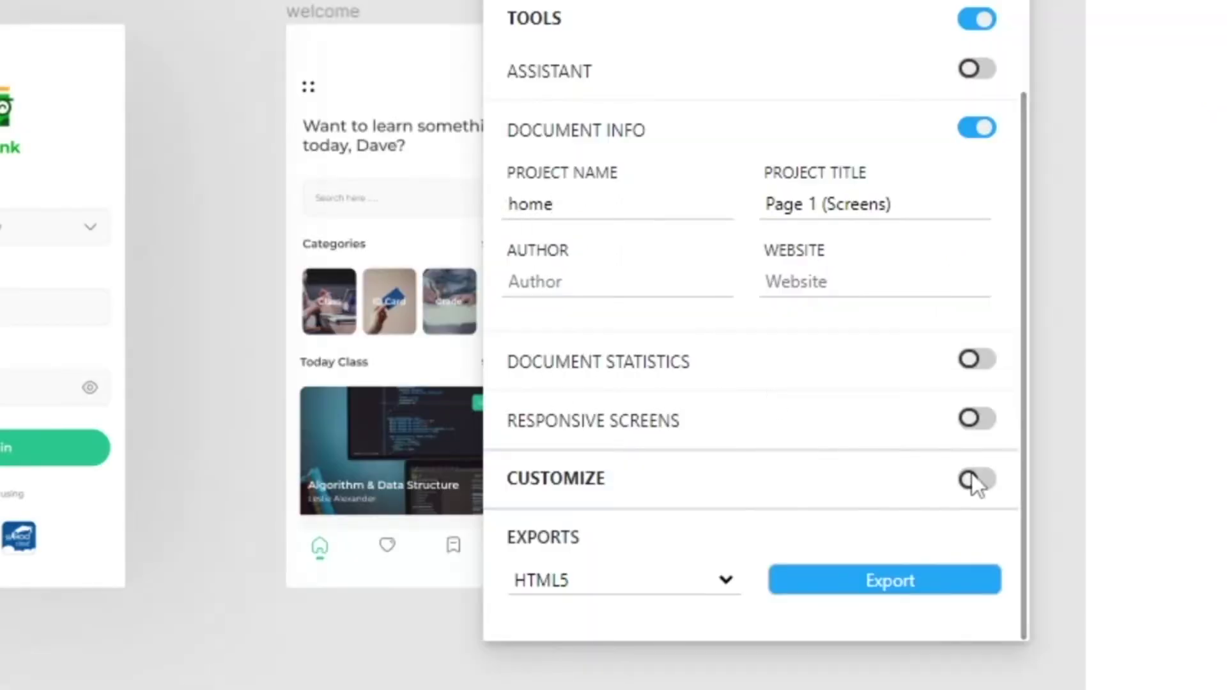
left_click(981, 479)
- Set Export Kit's format to Android Studio and export the design as _Android_home.zip
scroll(853, 482, "down", 5)
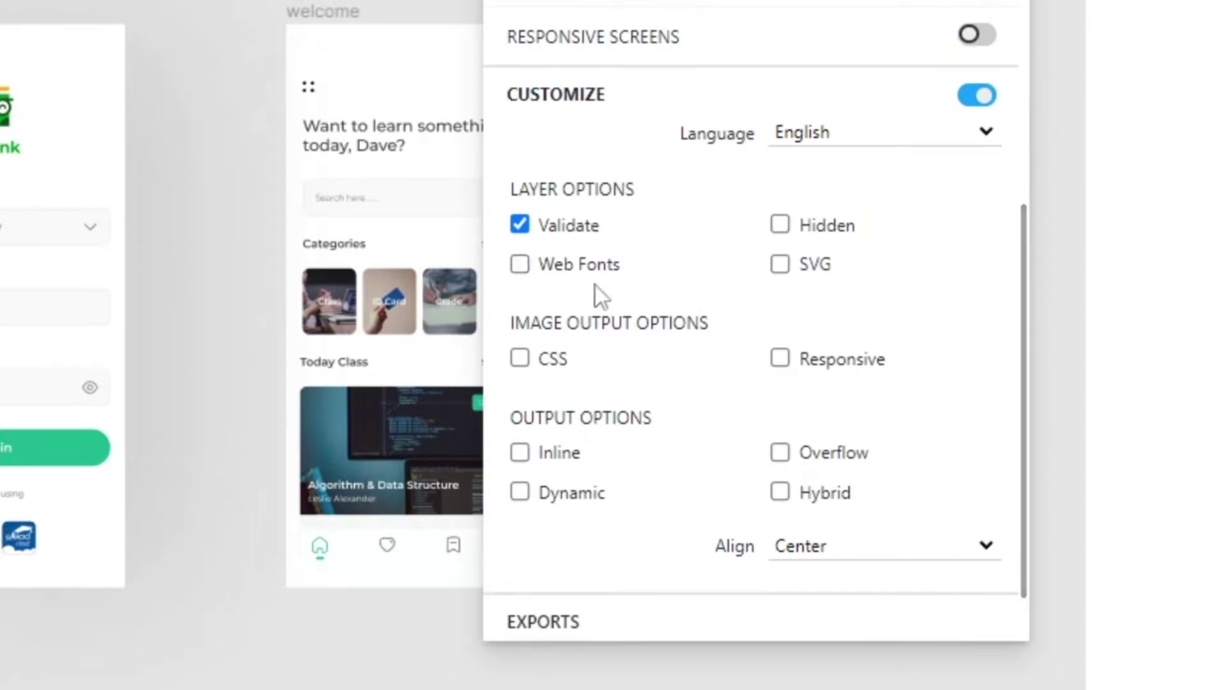
left_click(983, 91)
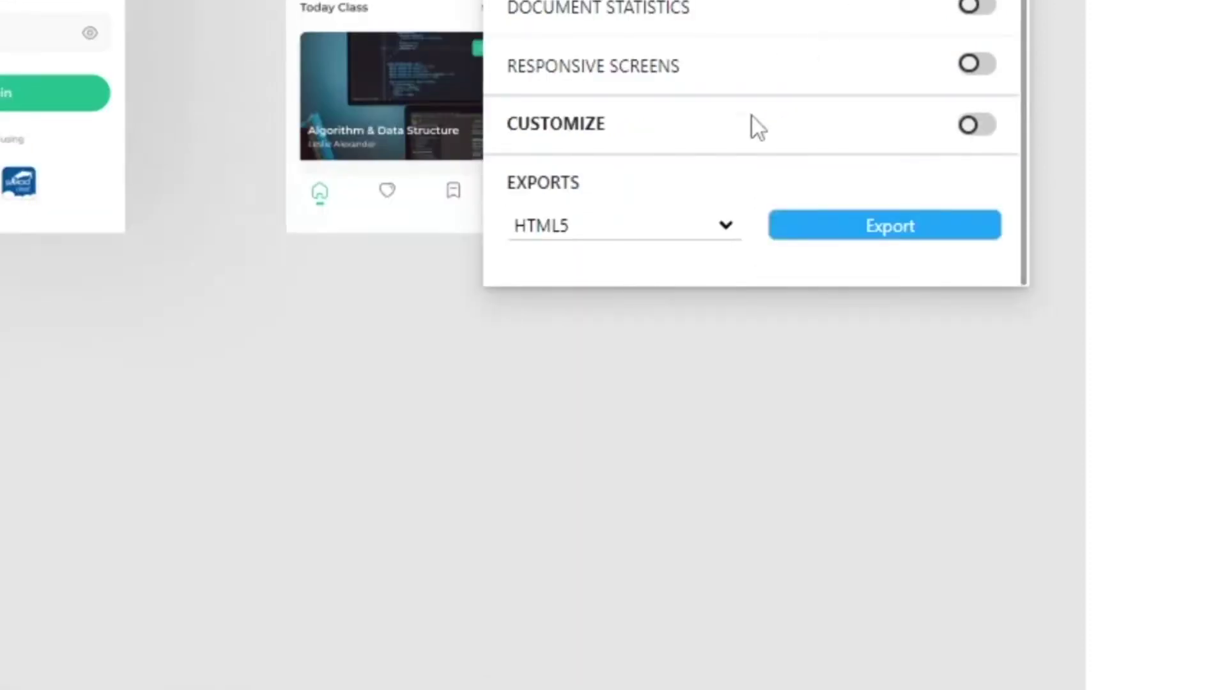
left_click(735, 239)
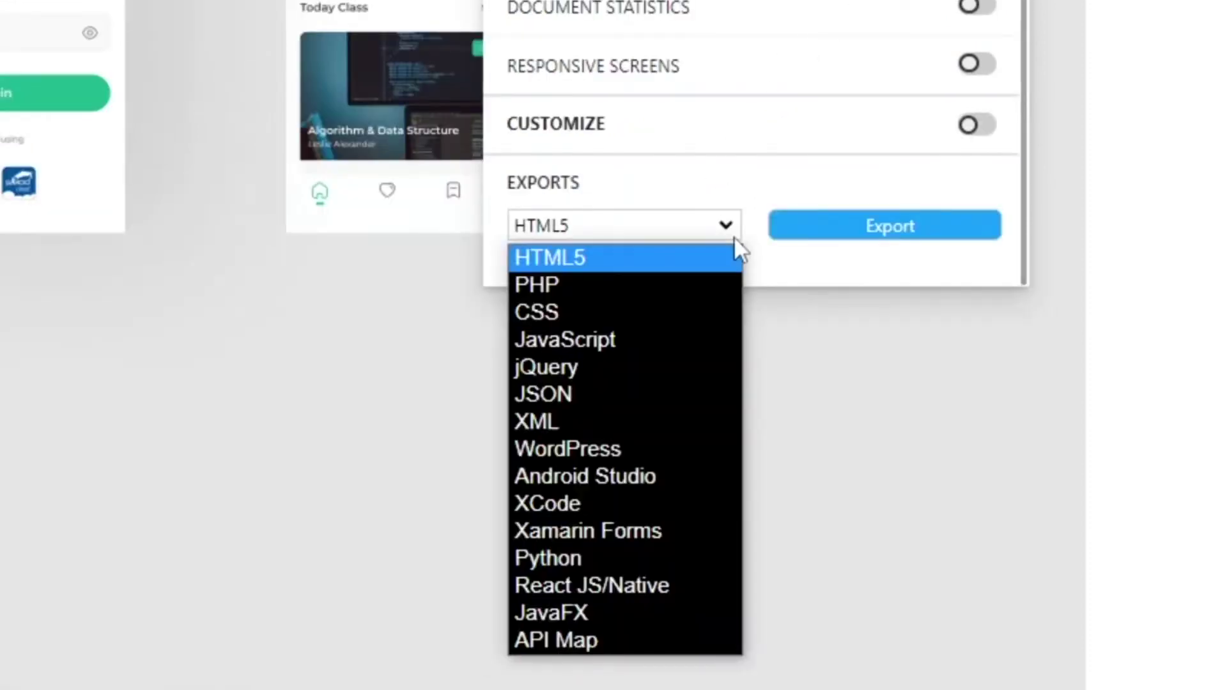
left_click(679, 482)
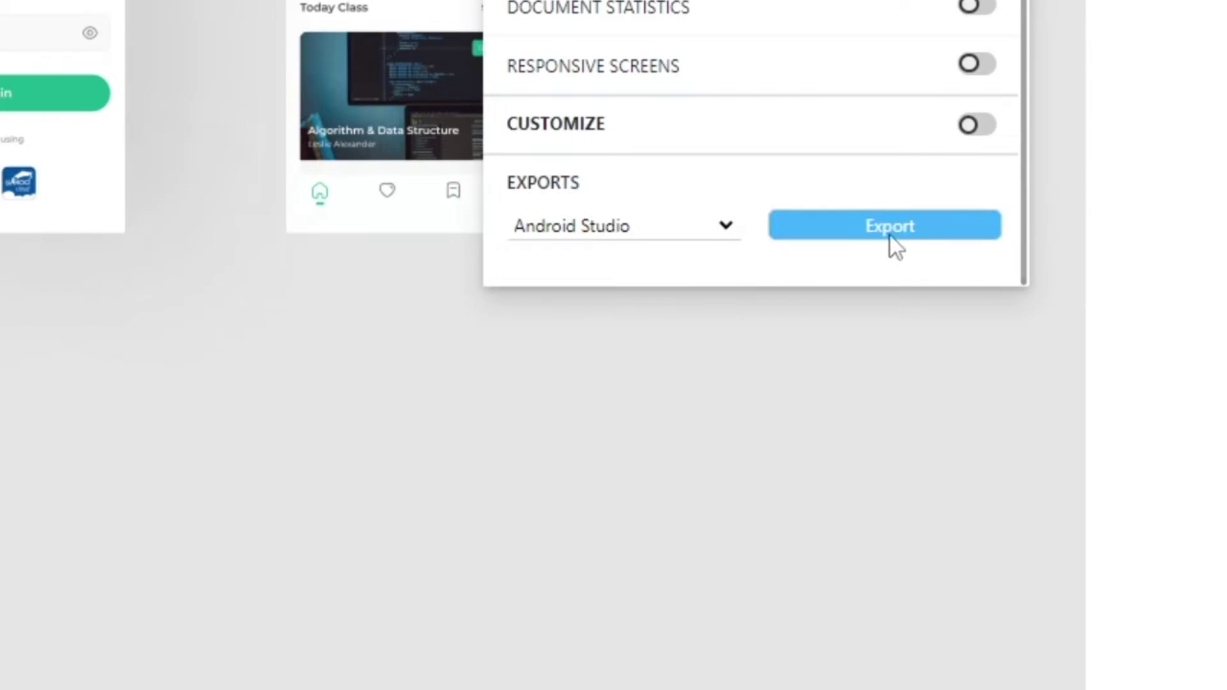
left_click(917, 221)
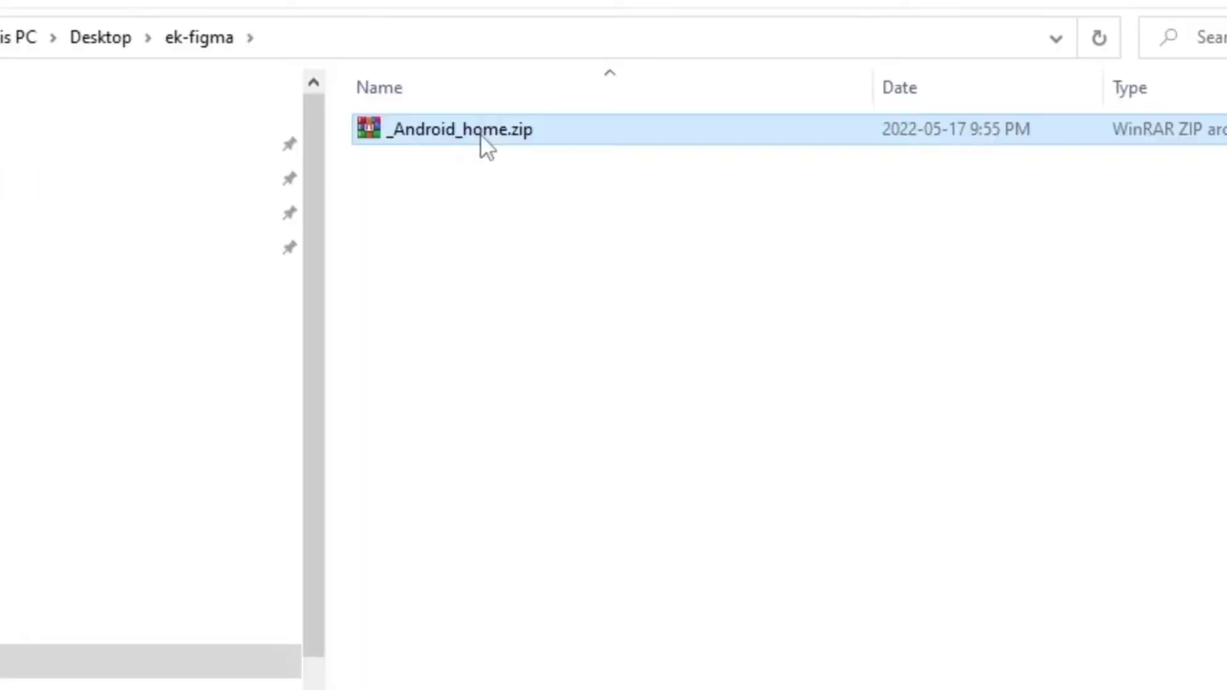
- Extract _Android_home.zip, open the _Android_home folder and select all its contents
right_click(481, 135)
left_click(594, 346)
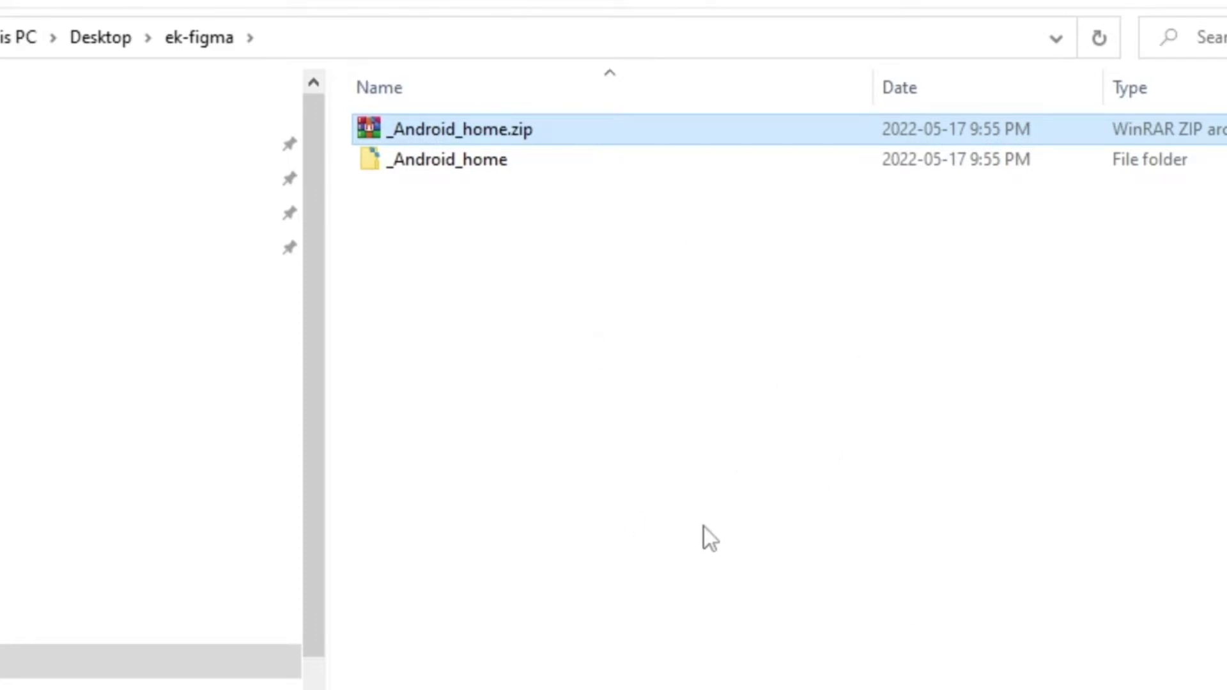
left_click(470, 165)
left_click(512, 284)
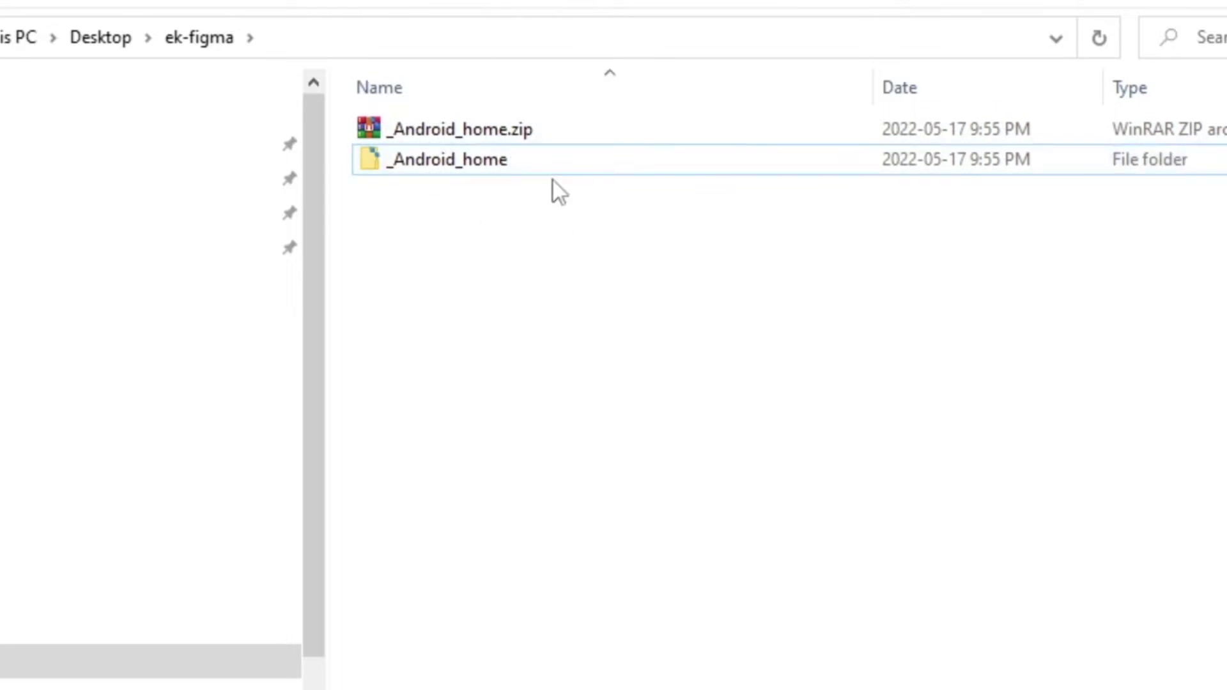
double_click(557, 160)
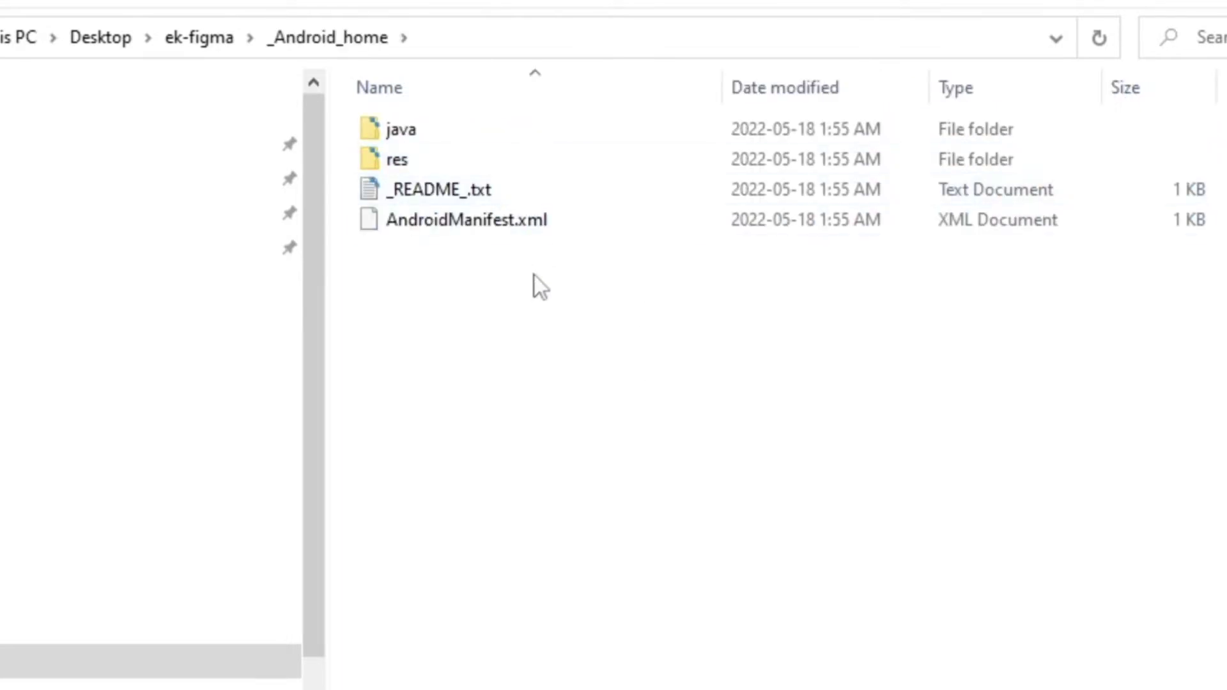
key("ctrl+a")
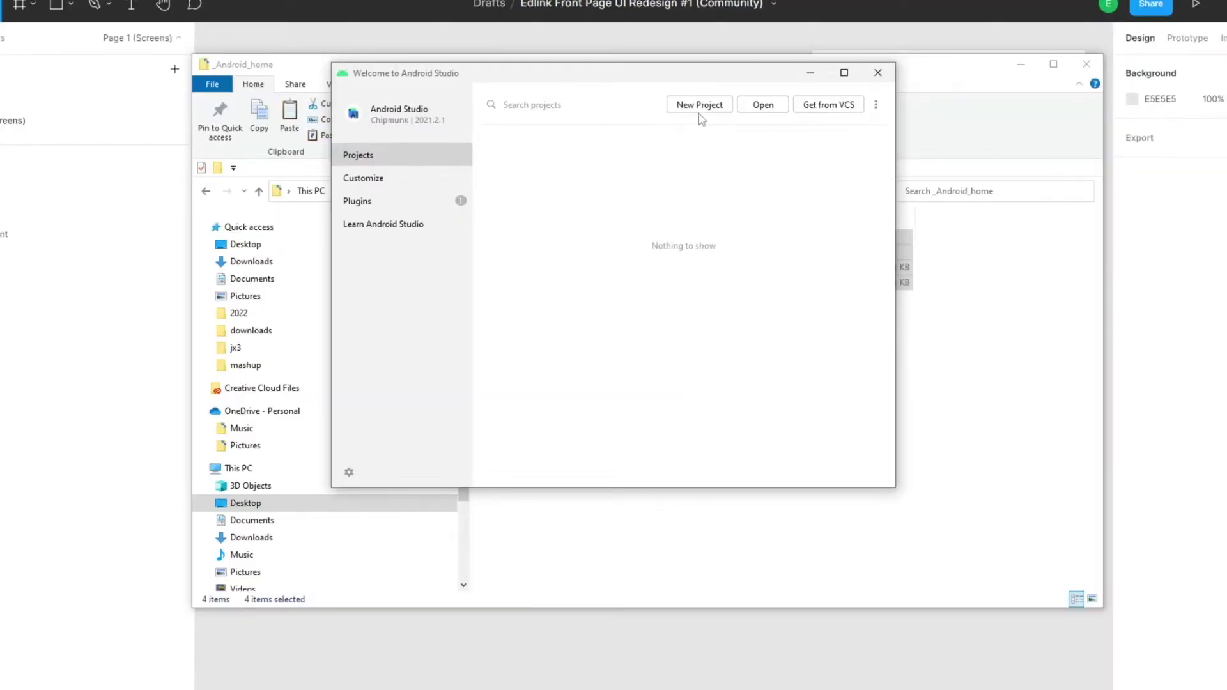
- Create a No Activity Java project named My Application with minimum SDK API 21
left_click(700, 111)
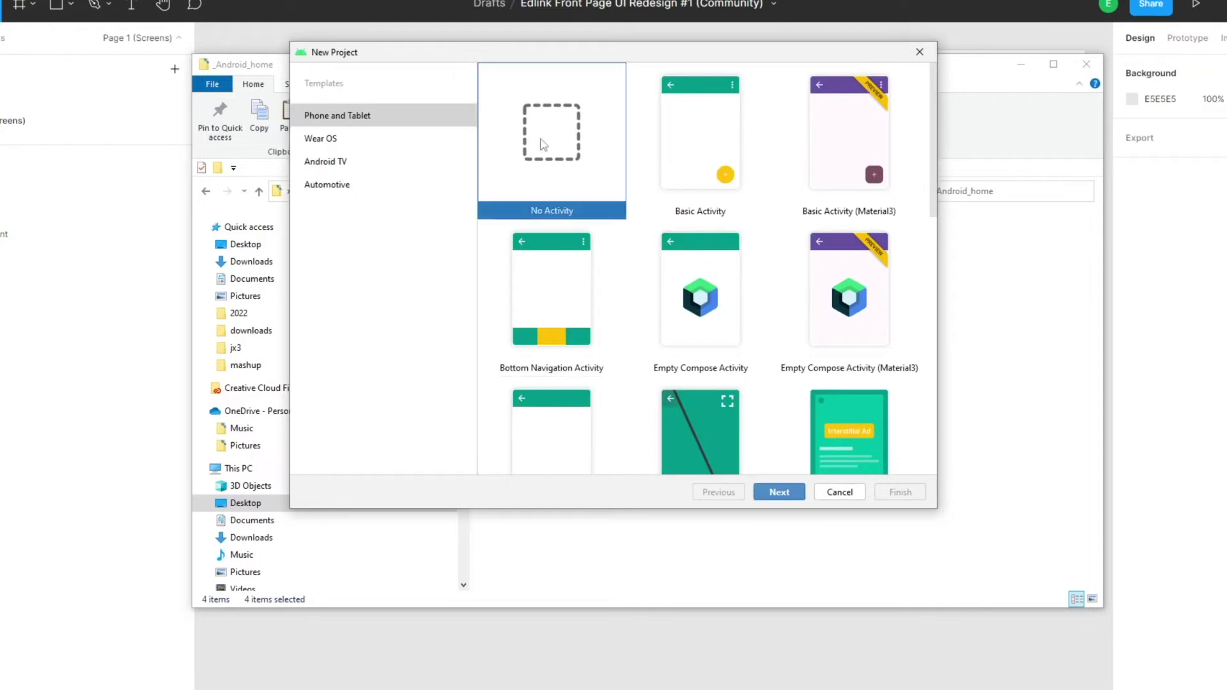
left_click(780, 492)
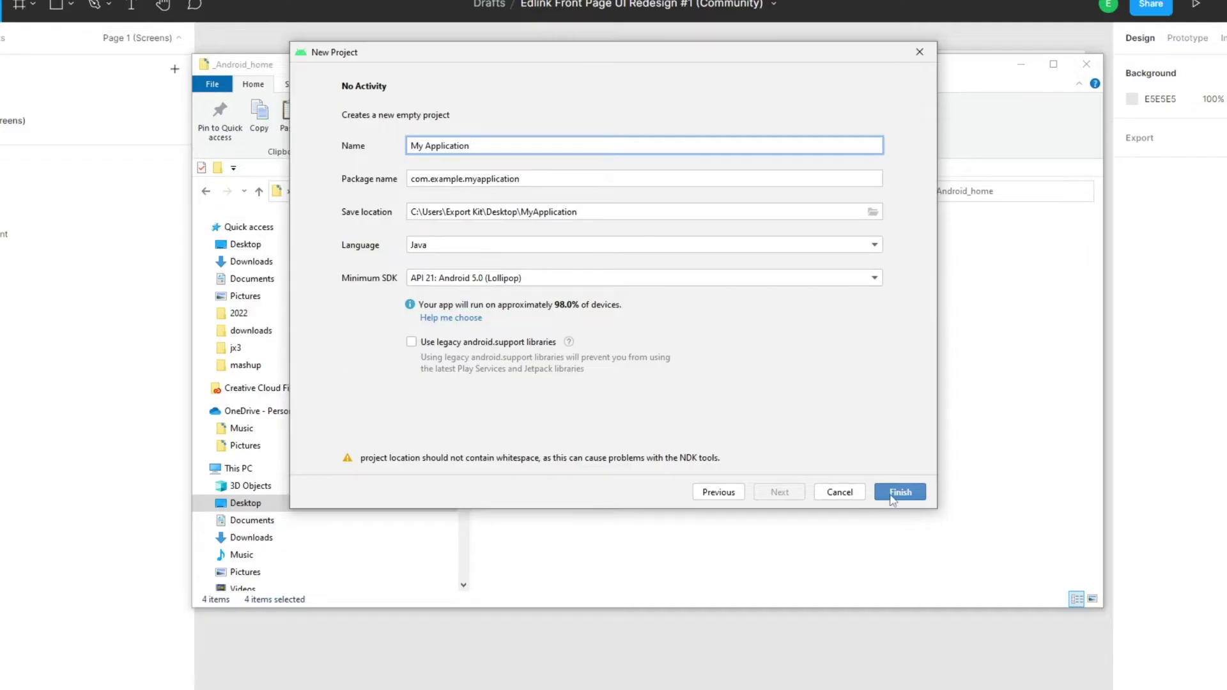
left_click(898, 492)
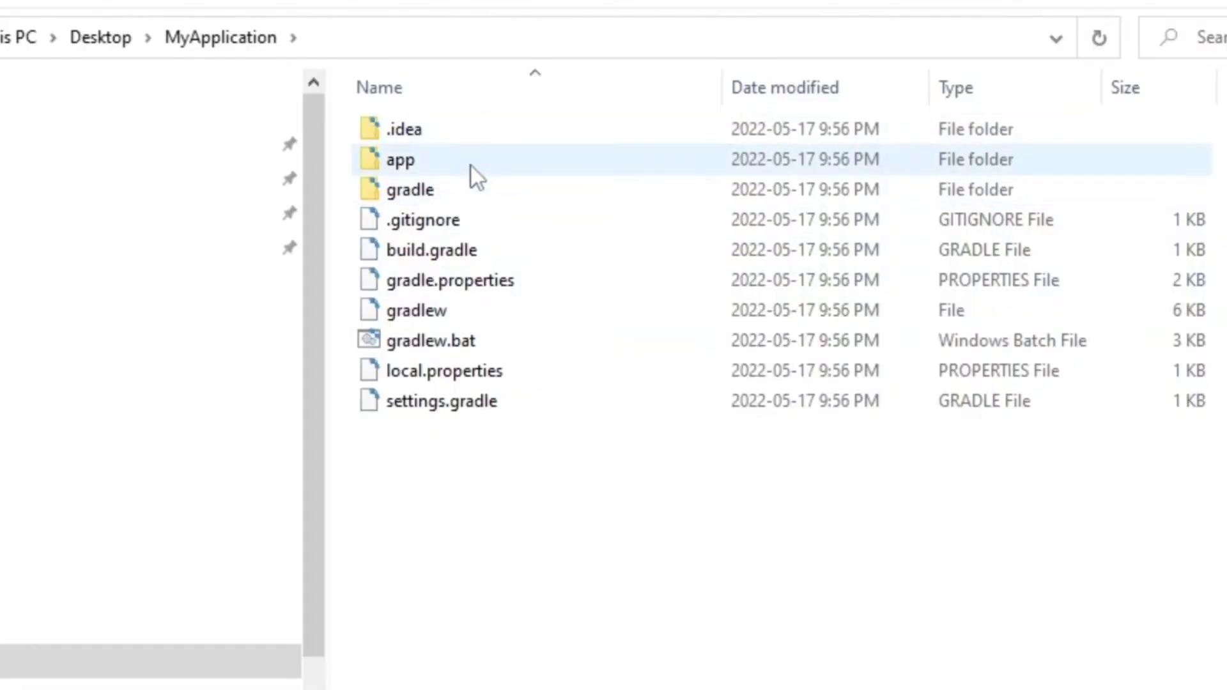
- Paste the exported java, res, manifest and README into MyApplication's app/src/main, replacing existing files
double_click(470, 166)
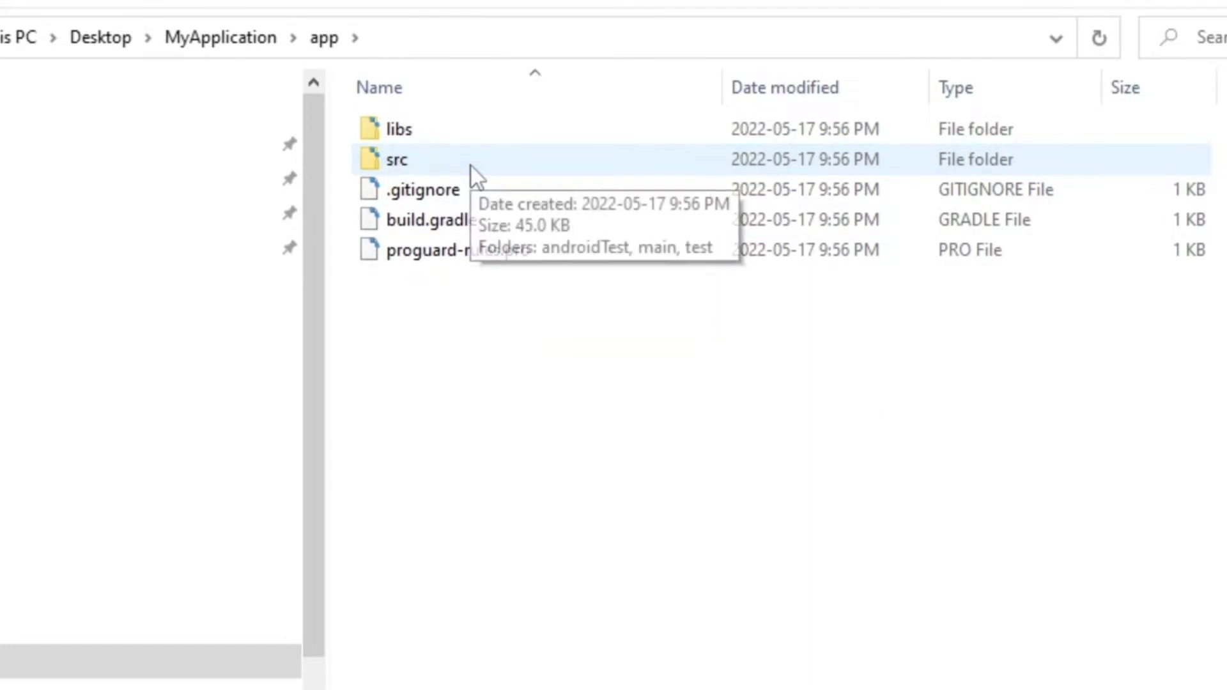
double_click(470, 166)
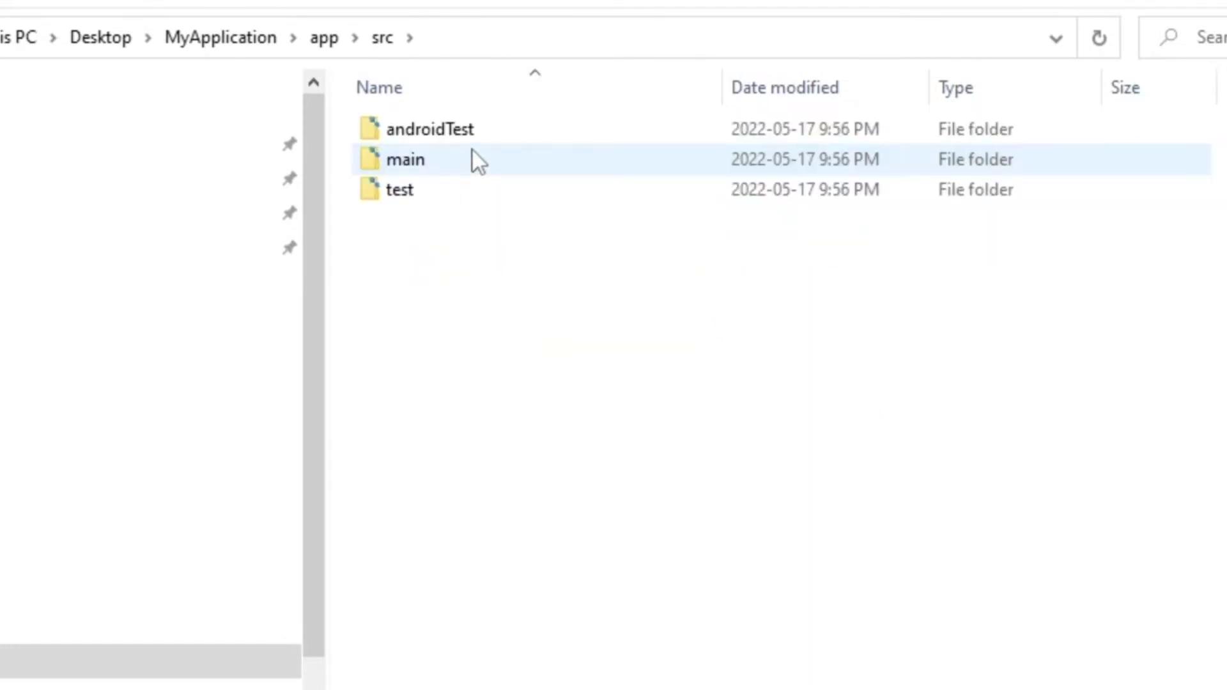
double_click(473, 151)
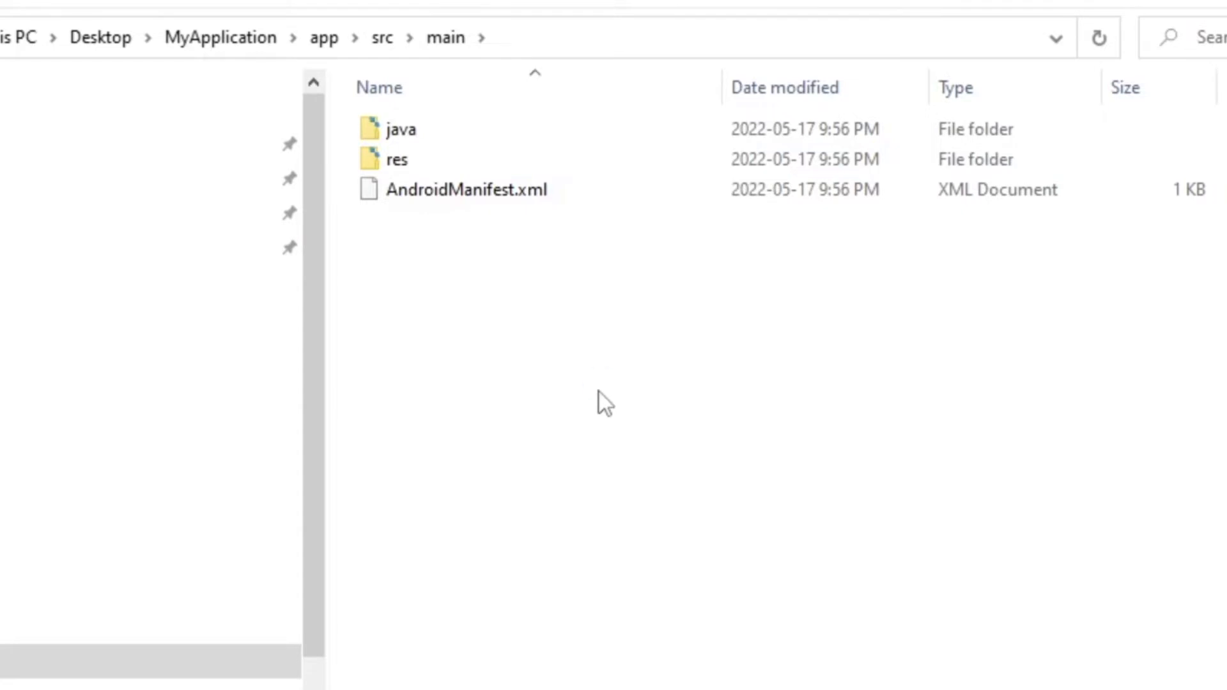
key("ctrl+v")
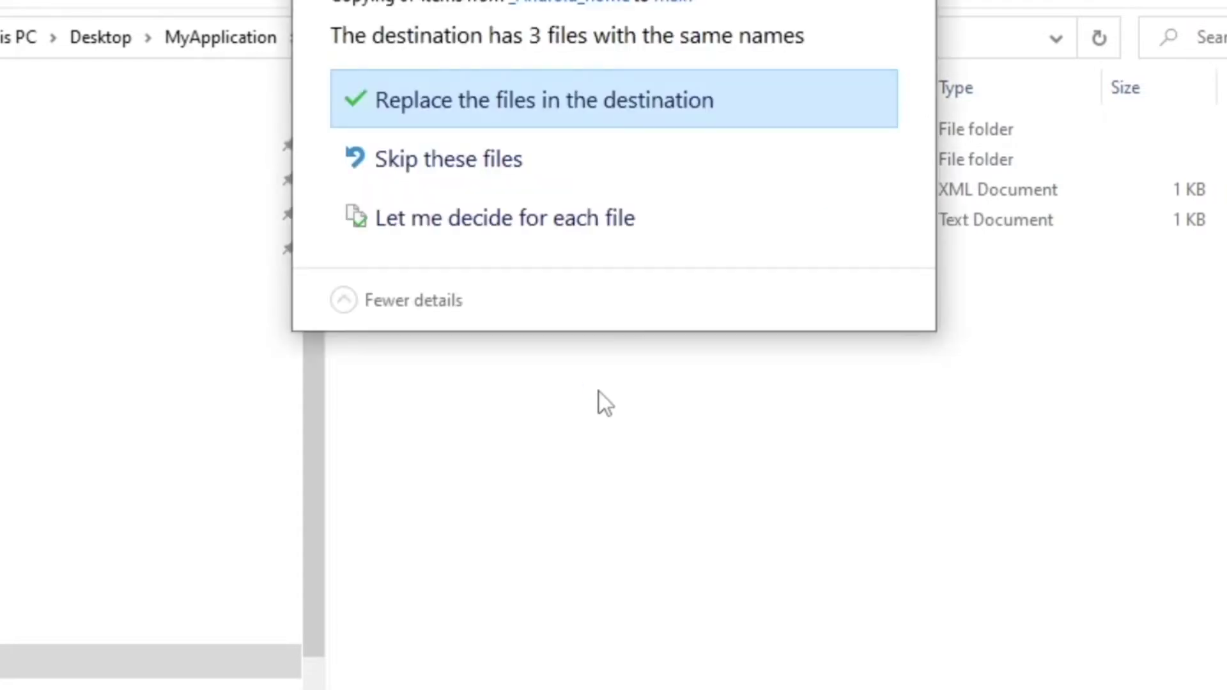
left_click(638, 105)
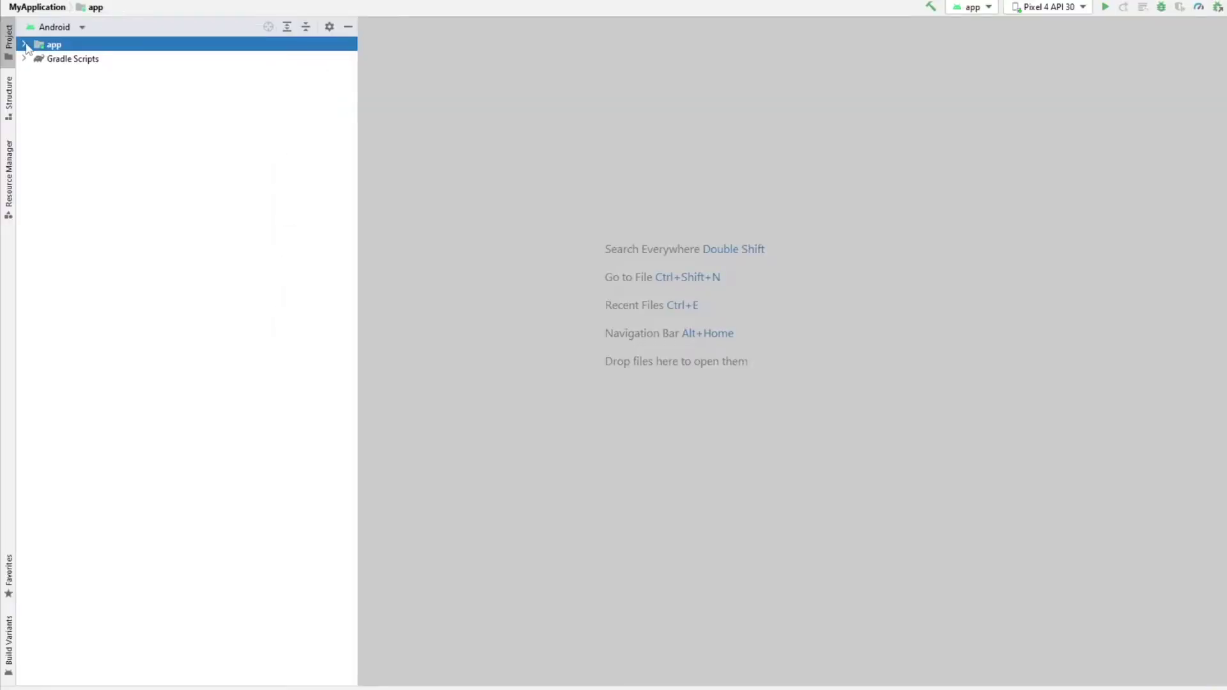
left_click(25, 44)
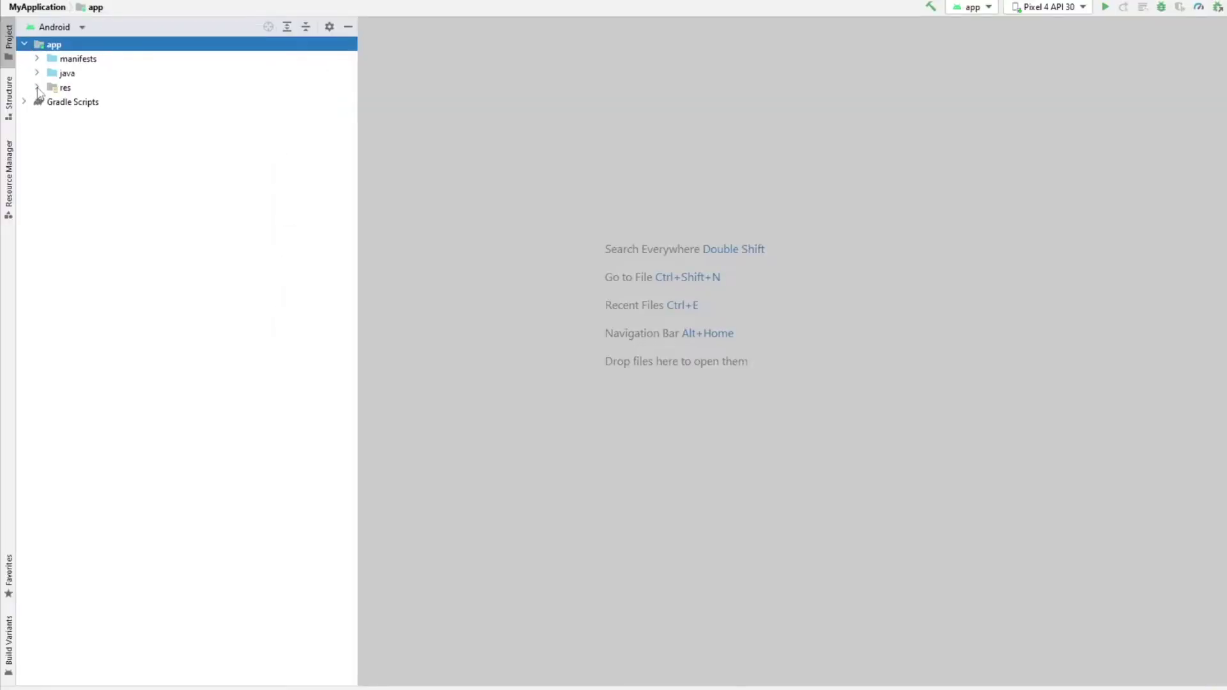
- Open the imported home.xml, login.xml and welcome.xml layouts from app > res > layout
left_click(37, 88)
left_click(50, 116)
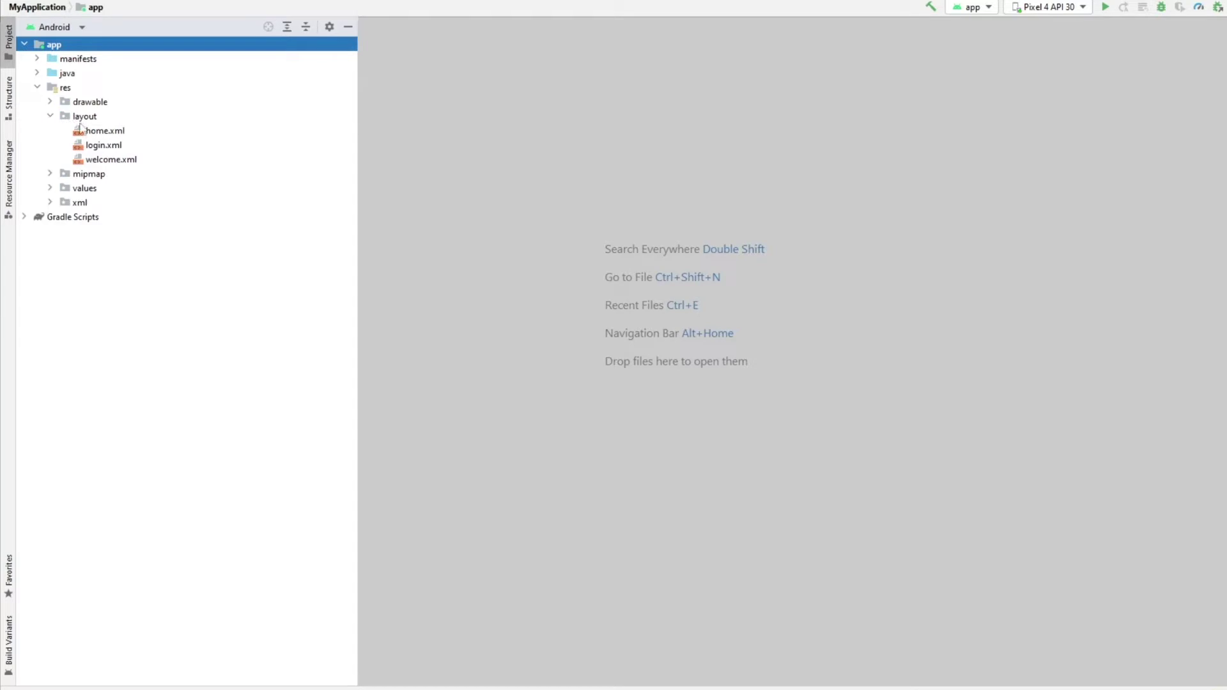
double_click(100, 132)
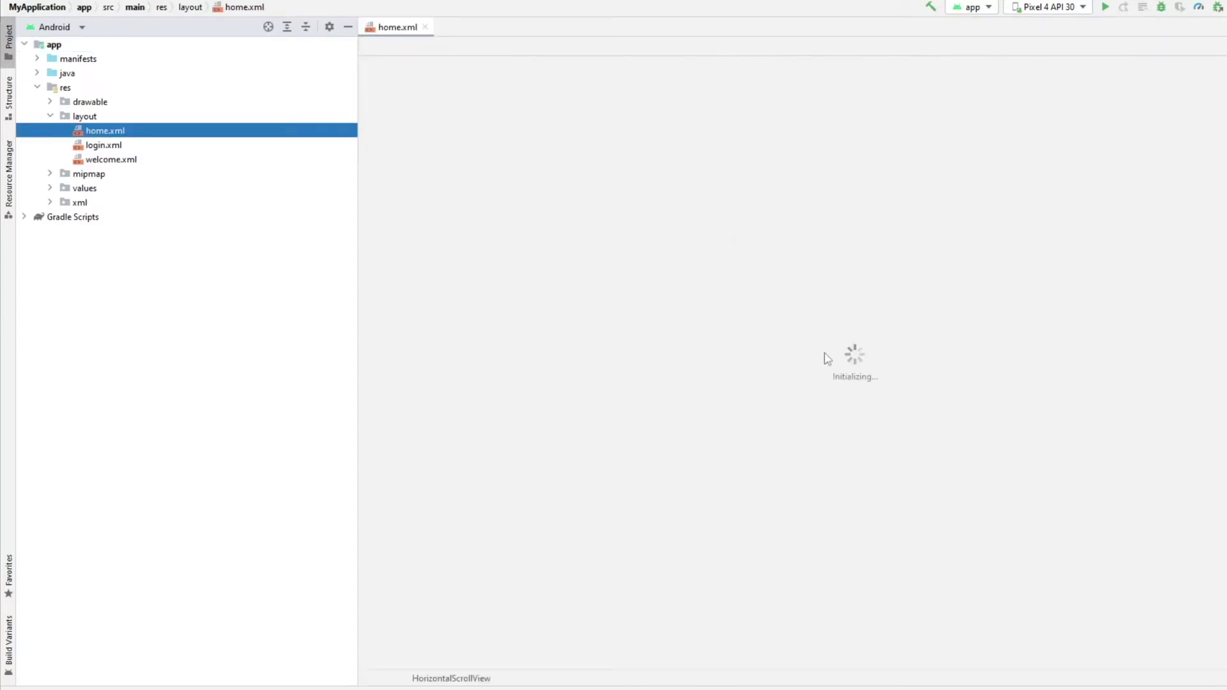
scroll(769, 365, "down", 2)
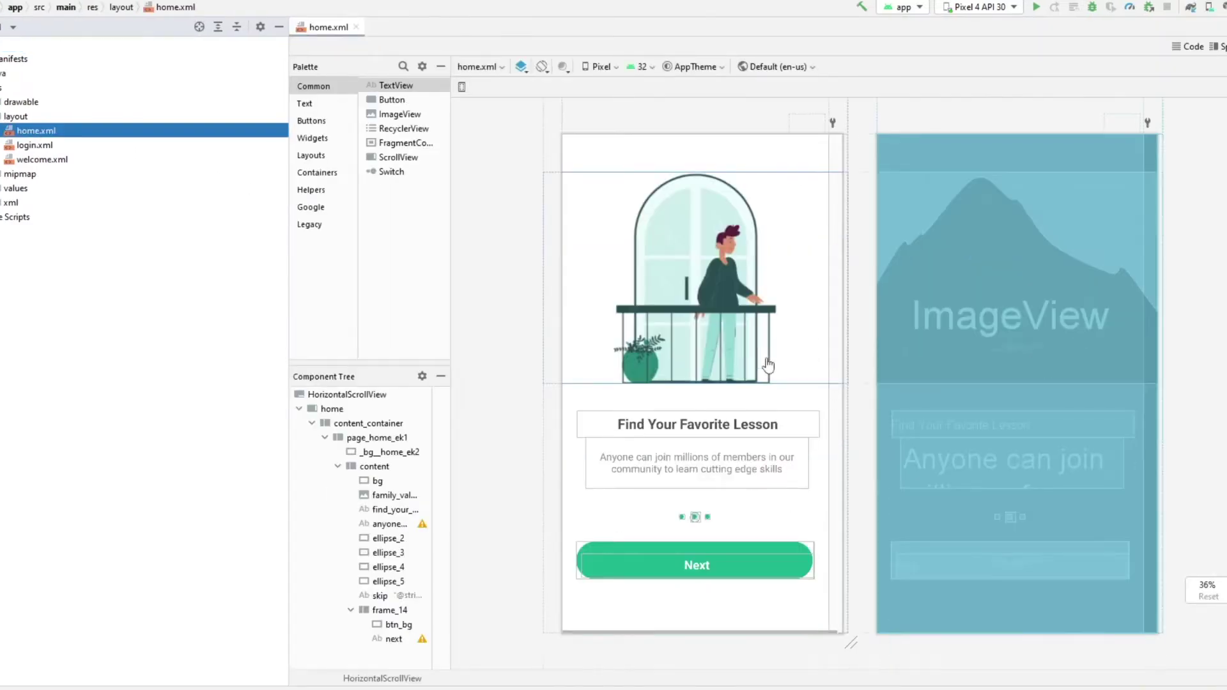
scroll(766, 368, "up", 1)
scroll(762, 370, "down", 1)
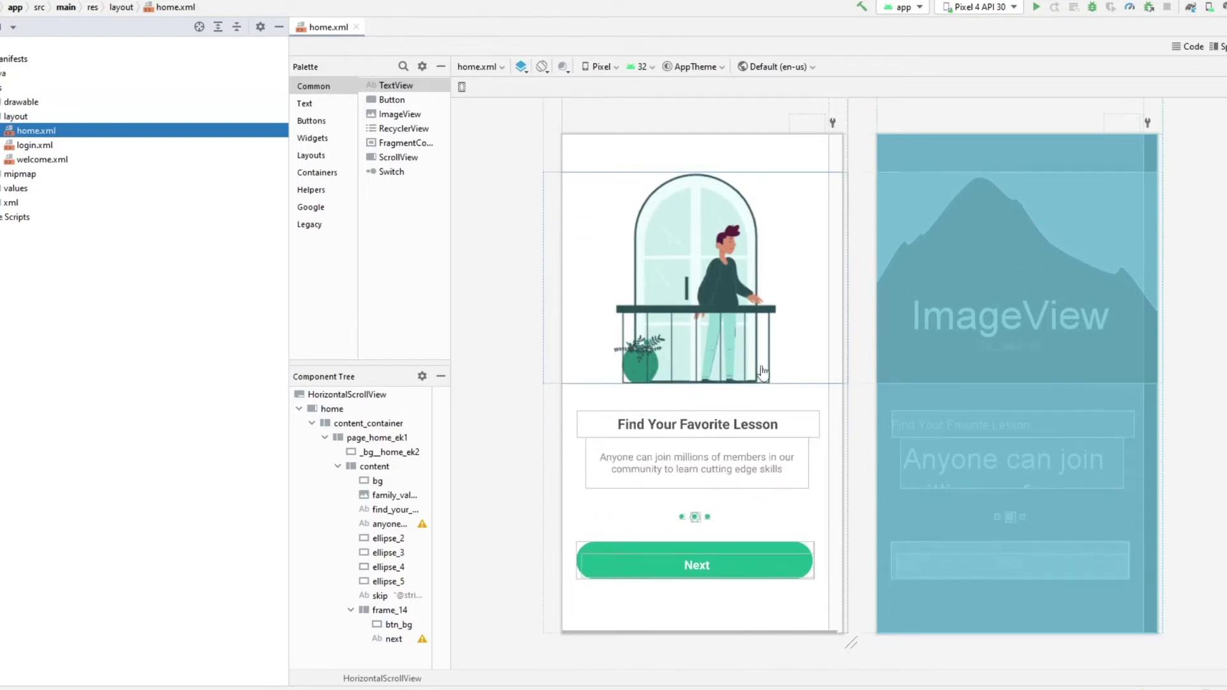
scroll(763, 371, "up", 2)
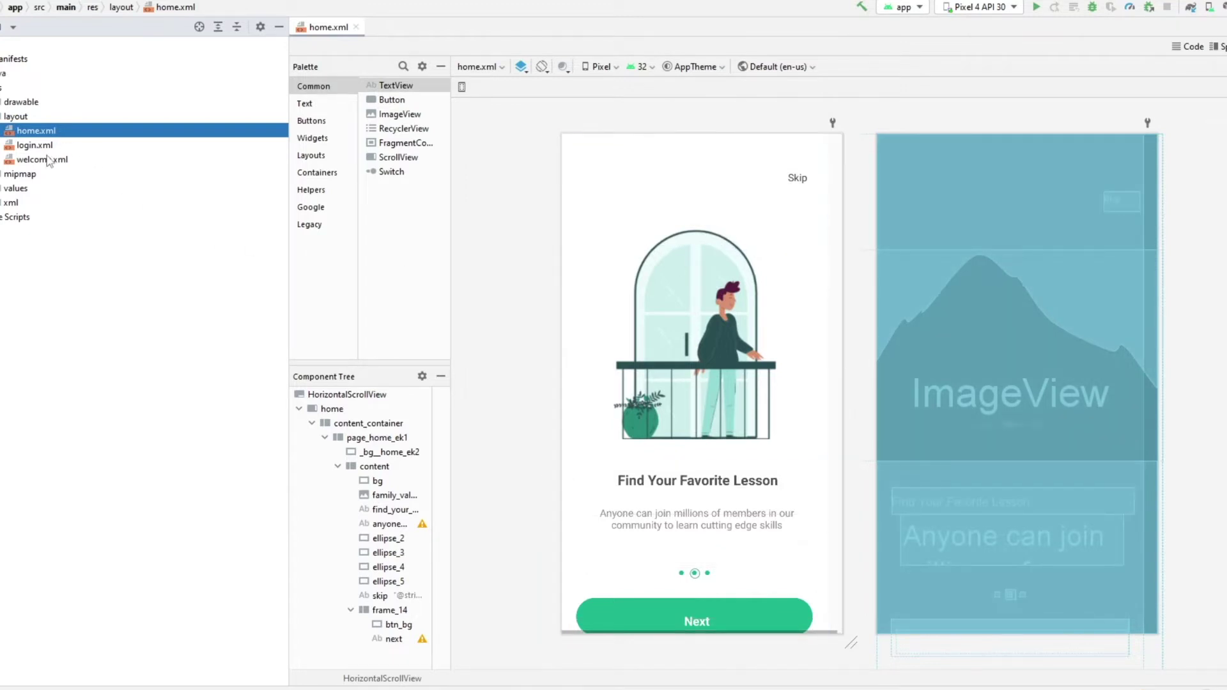
double_click(25, 145)
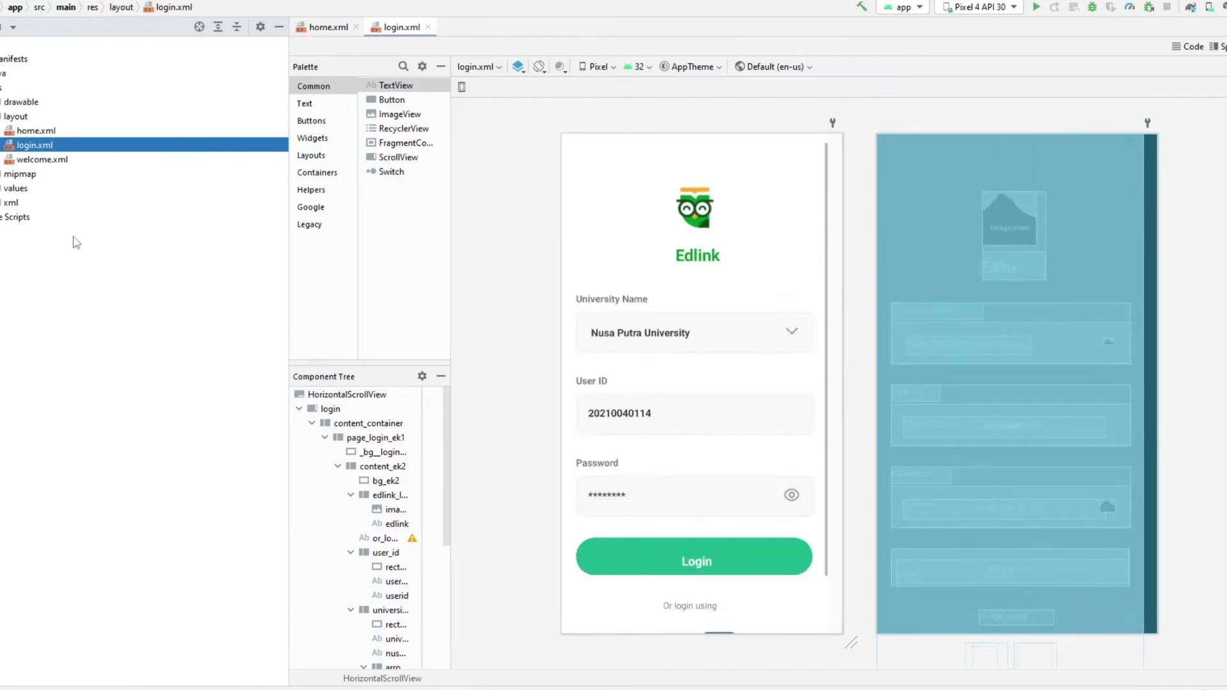
double_click(38, 159)
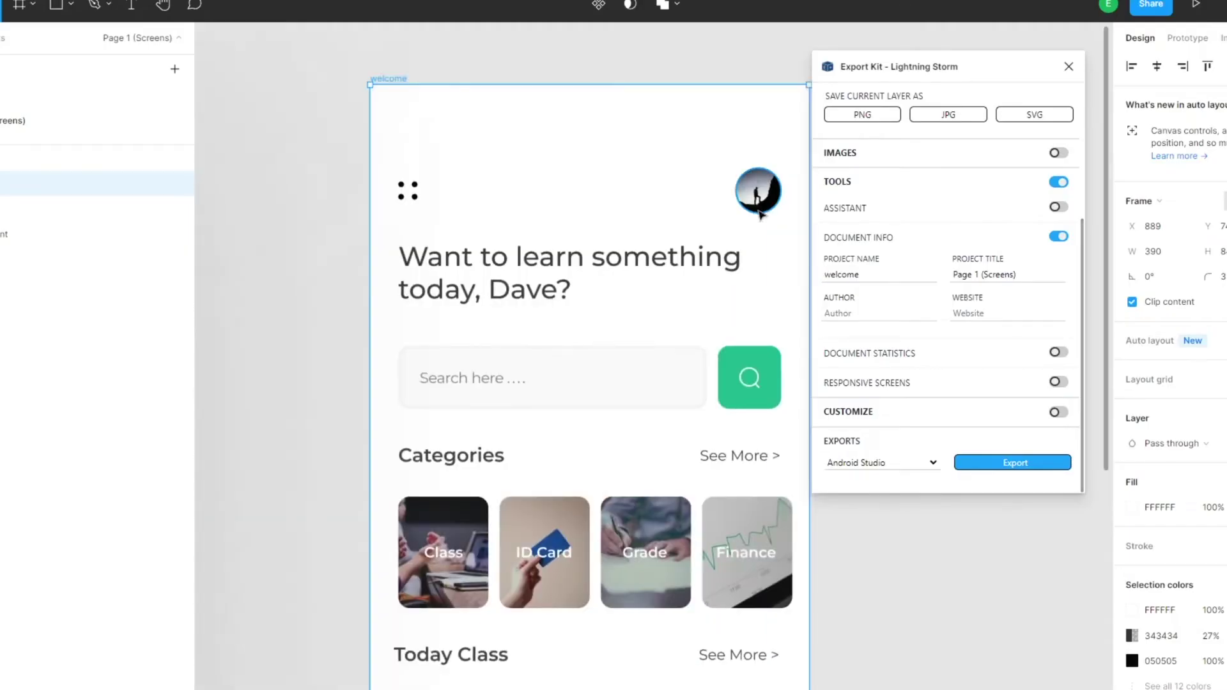
- Rename the Profile icon layer to '${img} Profile icon'
left_click(761, 214)
double_click(760, 214)
double_click(16, 335)
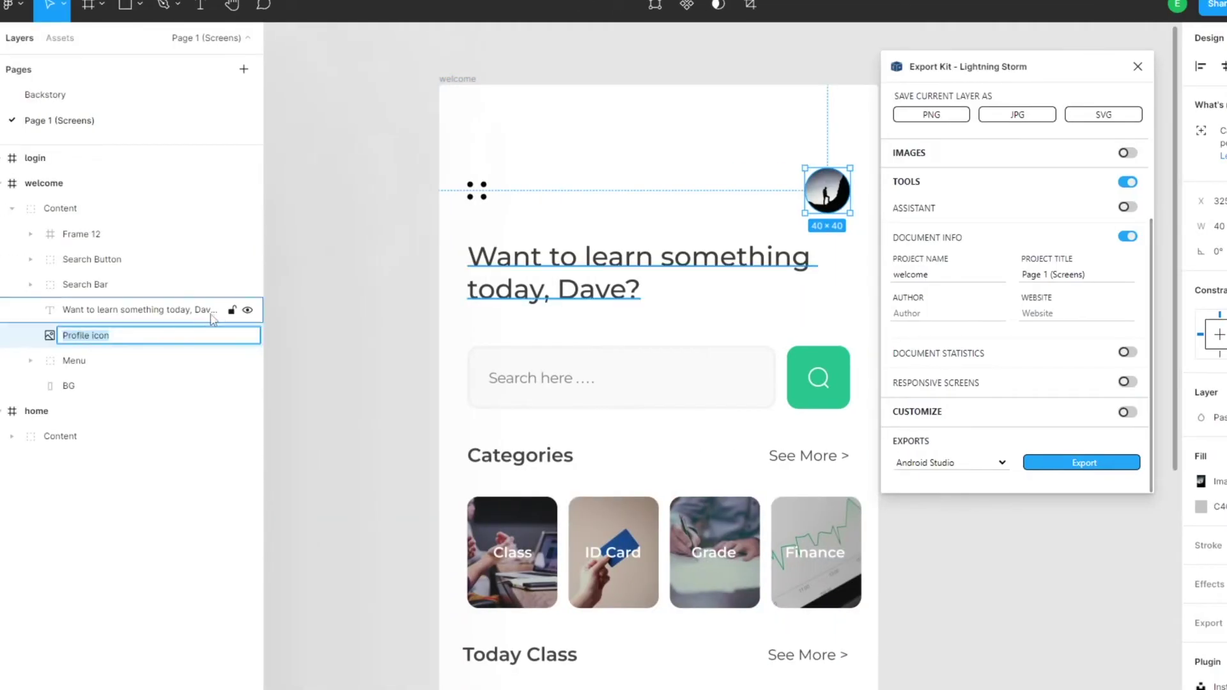
key("Home")
type("${im")
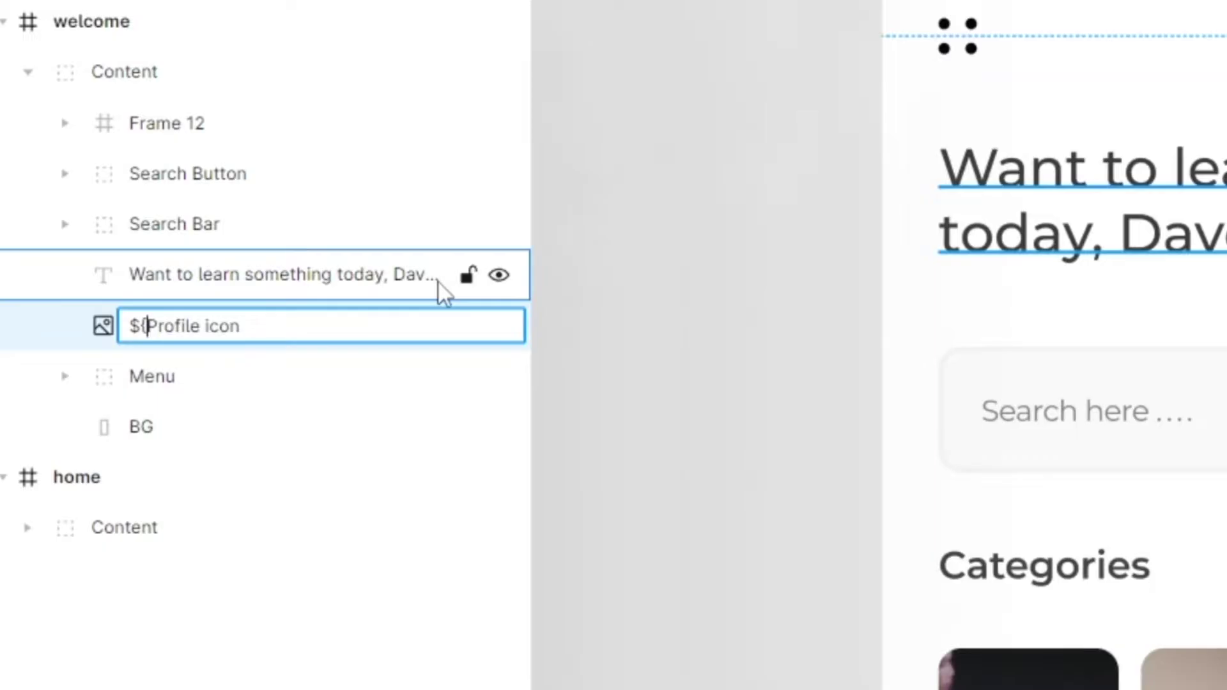
type("g}")
key("Return")
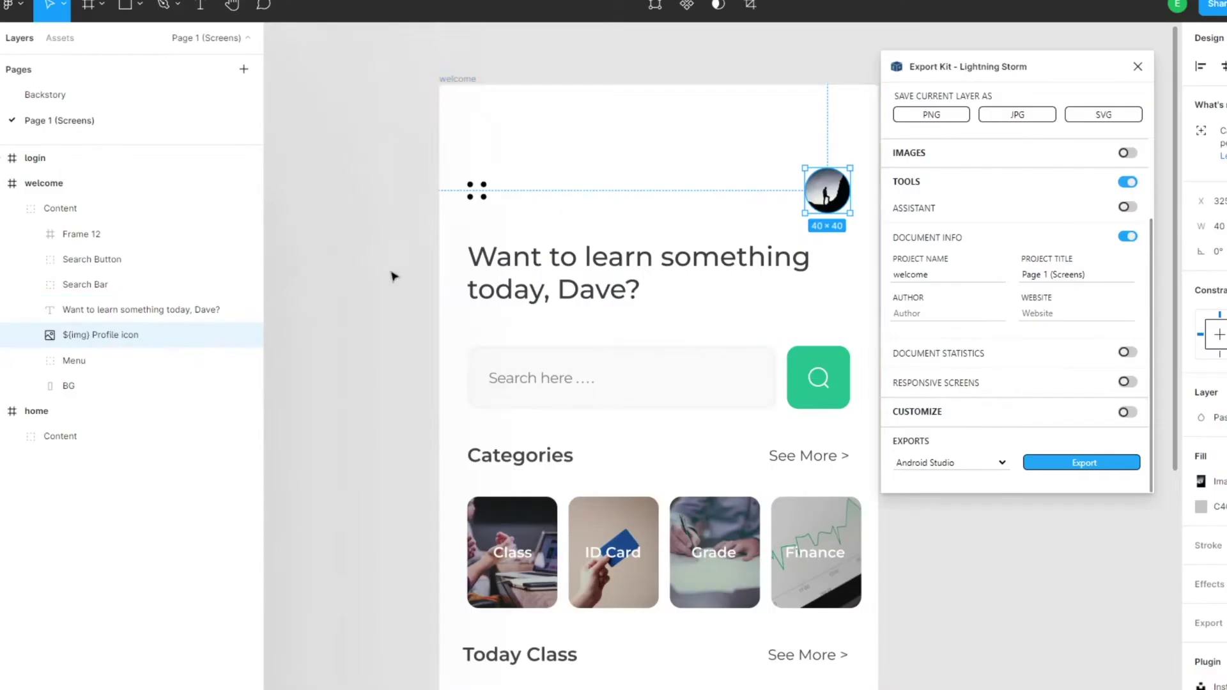
- Group Class Example with Rectangle 17 and name the group '${img} main image'
scroll(604, 531, "down", 3)
double_click(604, 531)
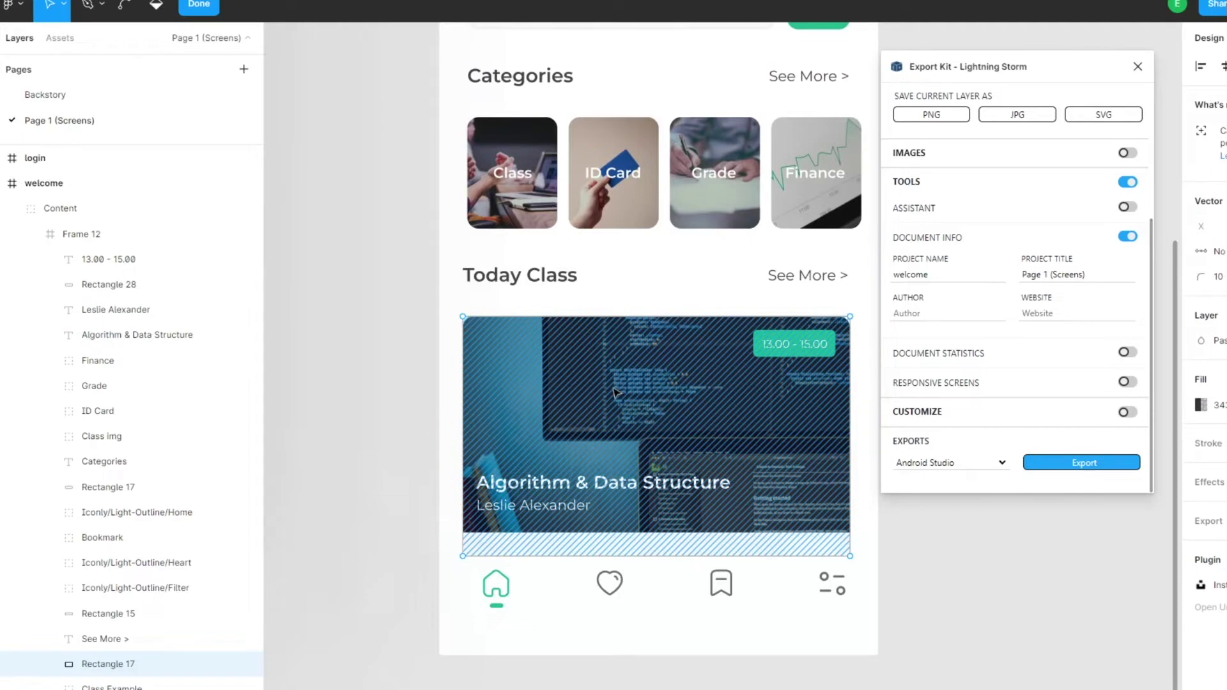
scroll(137, 476, "down", 3)
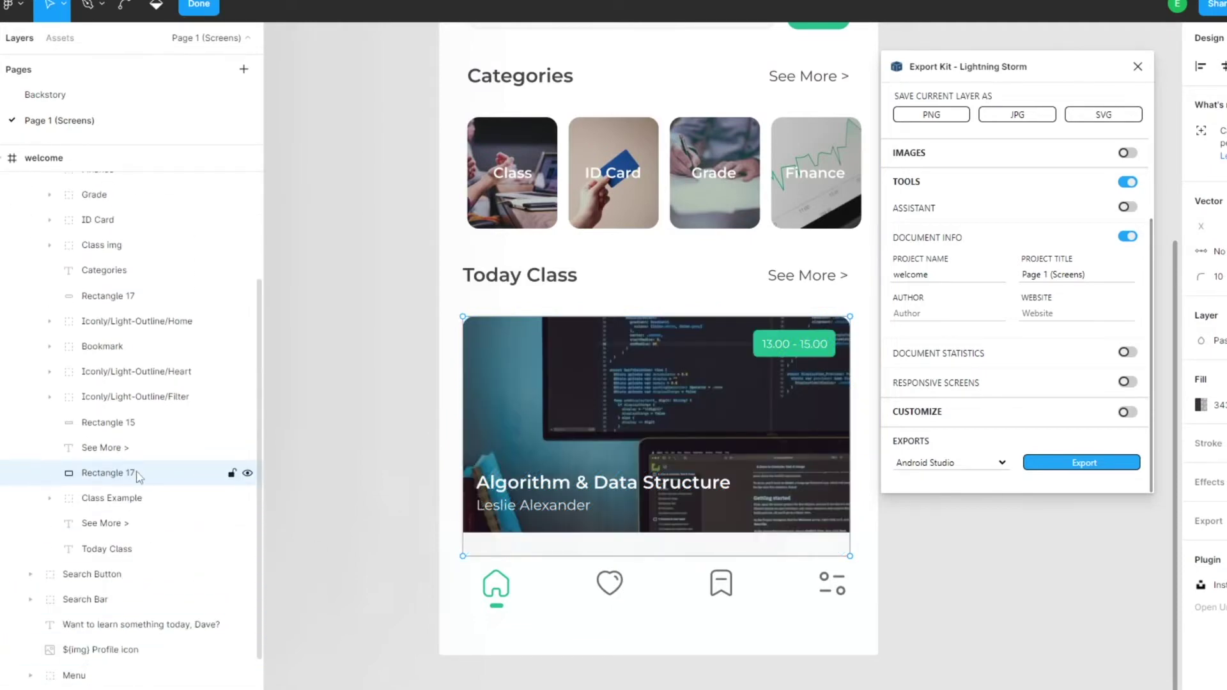
left_click(249, 474)
left_click(250, 474)
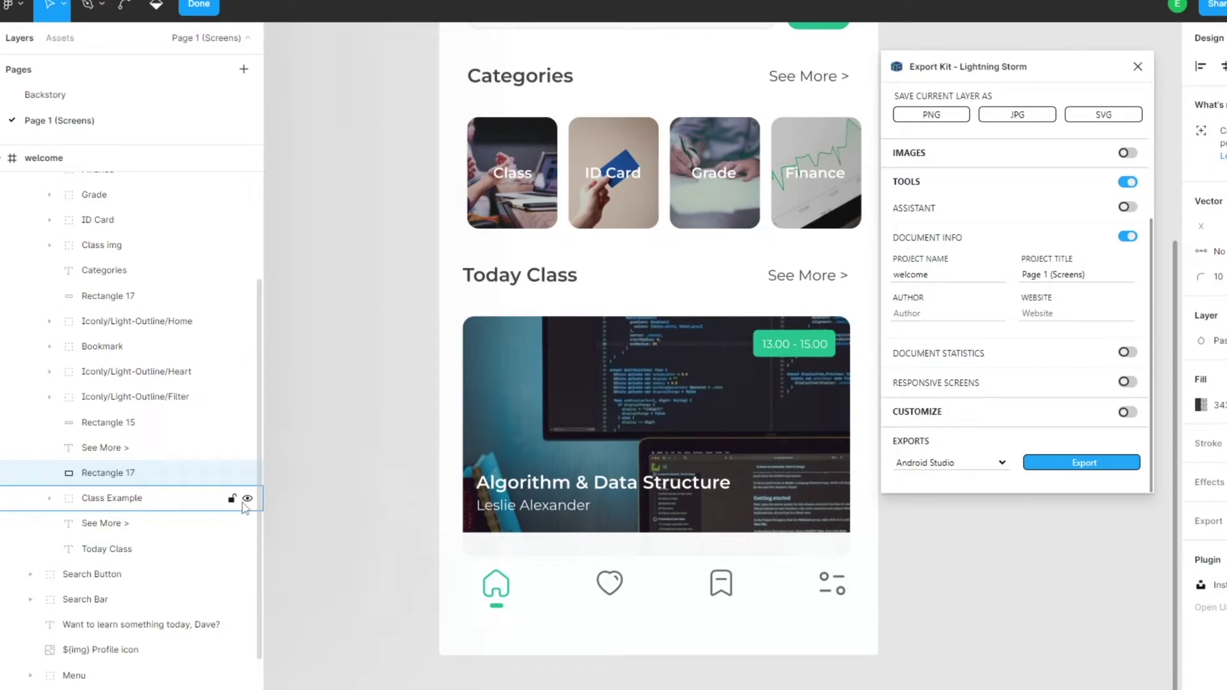
left_click(247, 500)
left_click(246, 500)
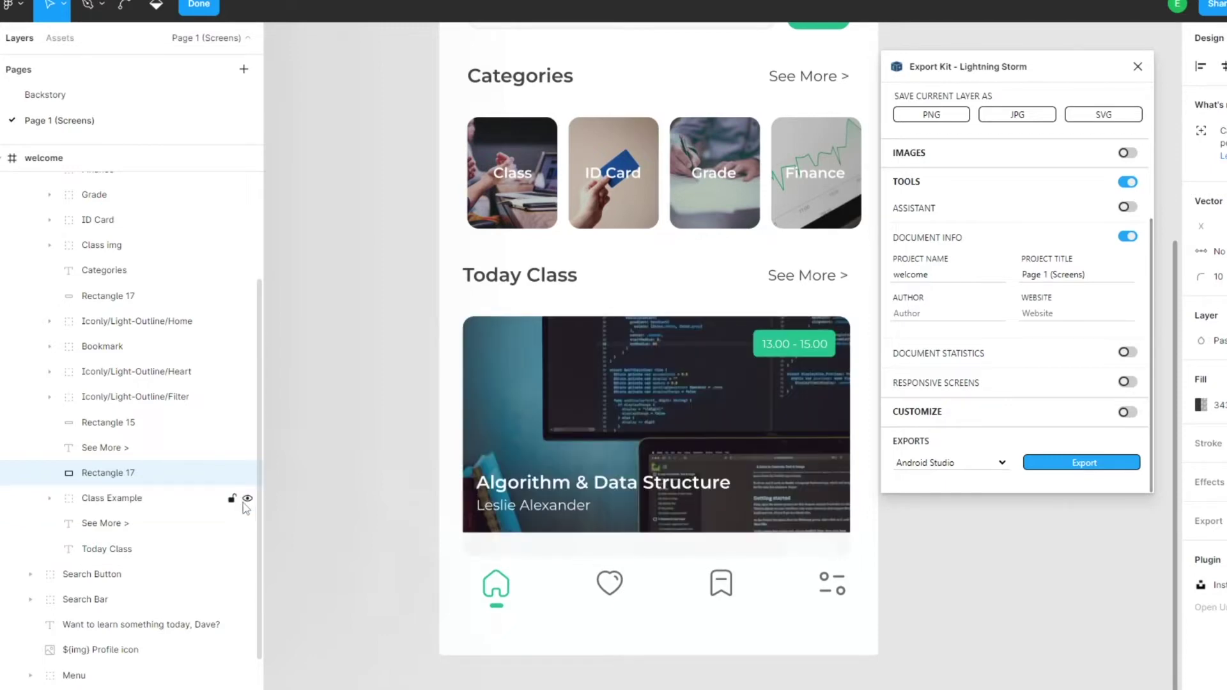
left_click(147, 498)
left_click(146, 473, "shift")
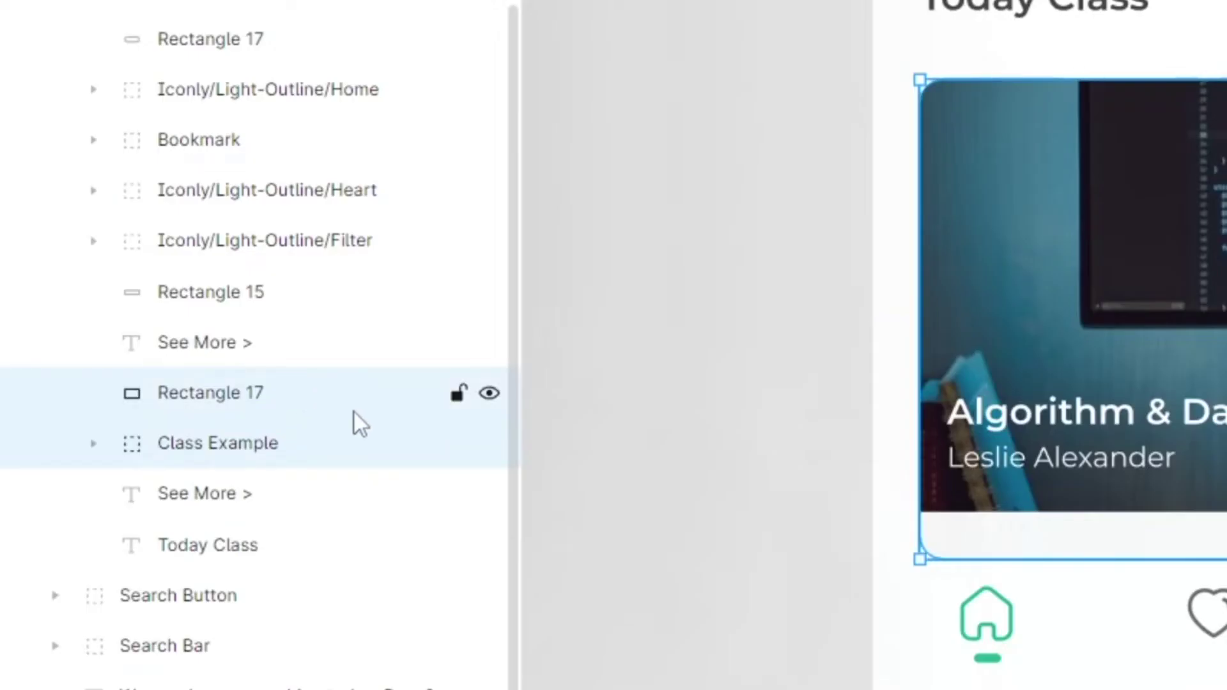
key("ctrl+g")
double_click(182, 397)
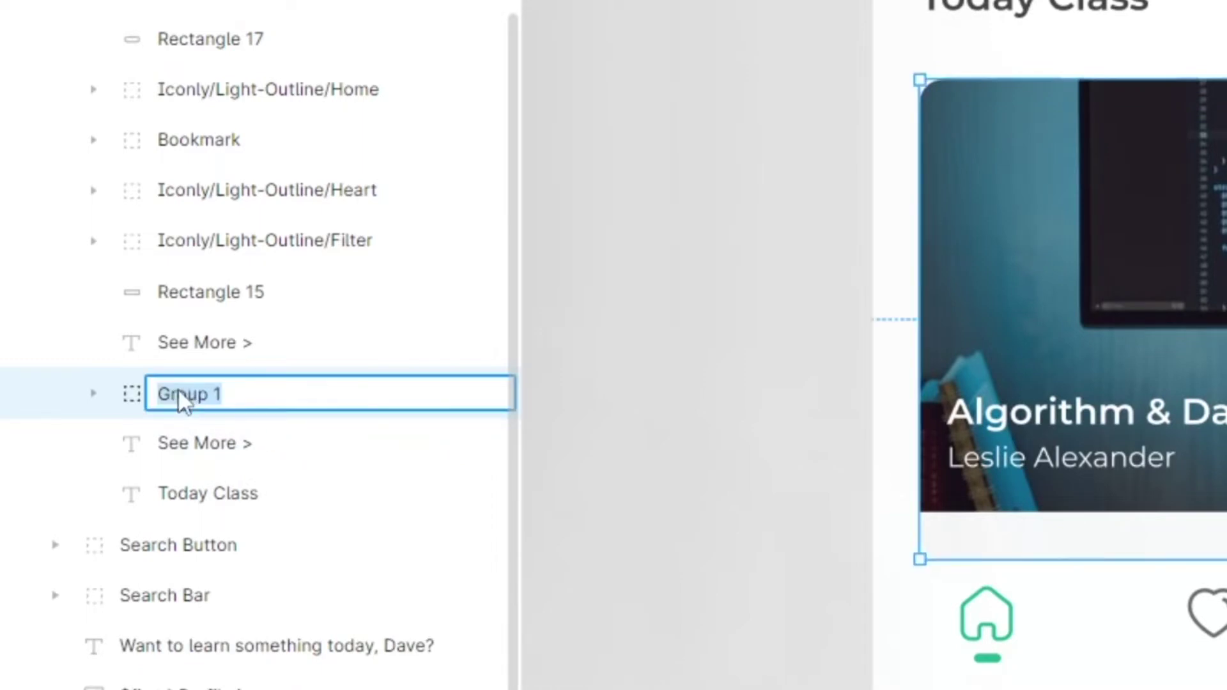
type("4")
type("${img}")
type(" main")
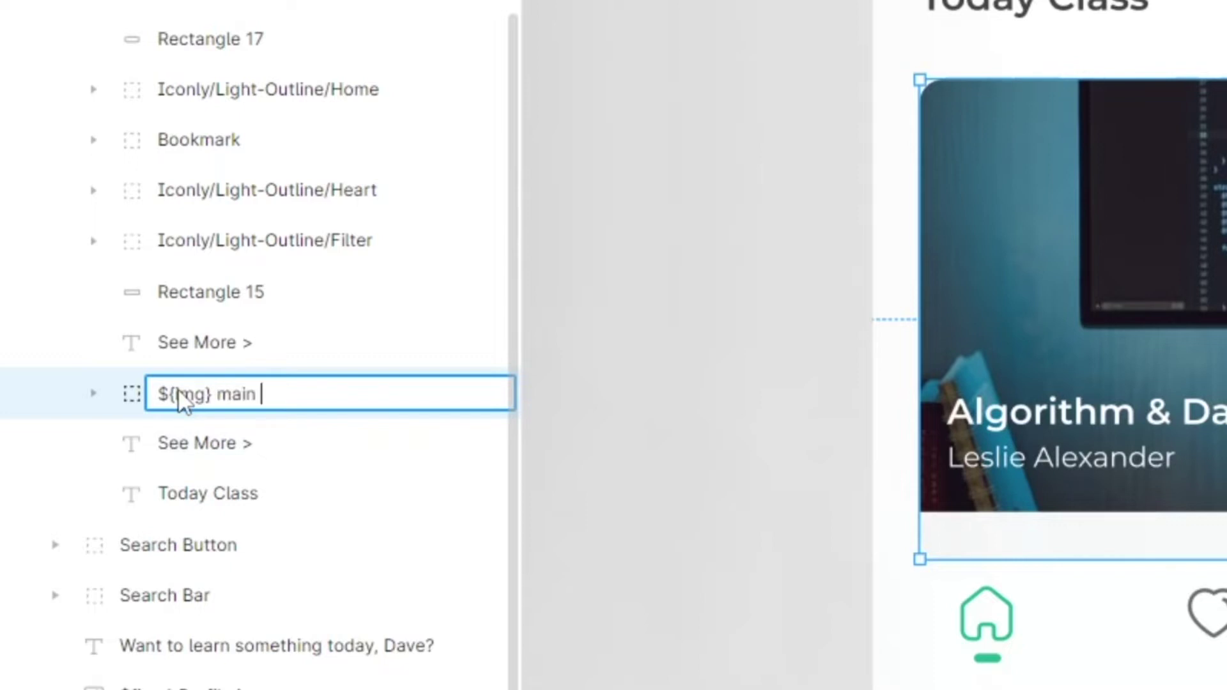
type("image")
key("Return")
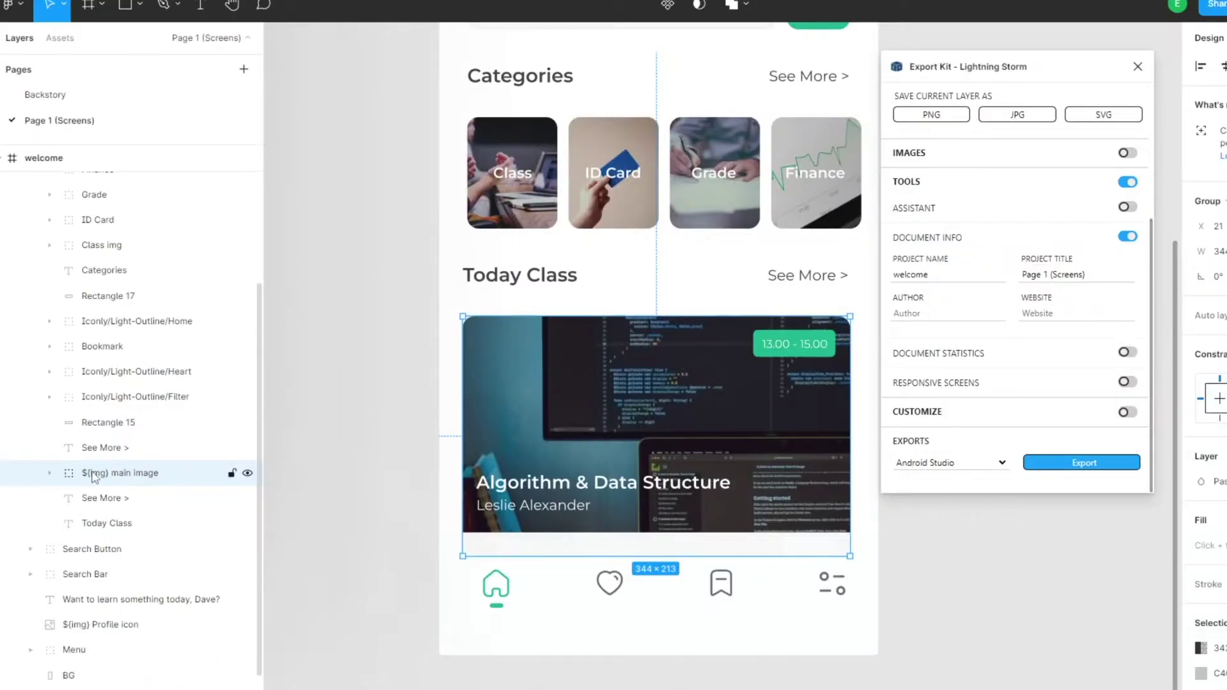
- Rename the Export Kit project to home and re-export the three screens for Android Studio
left_click(348, 420)
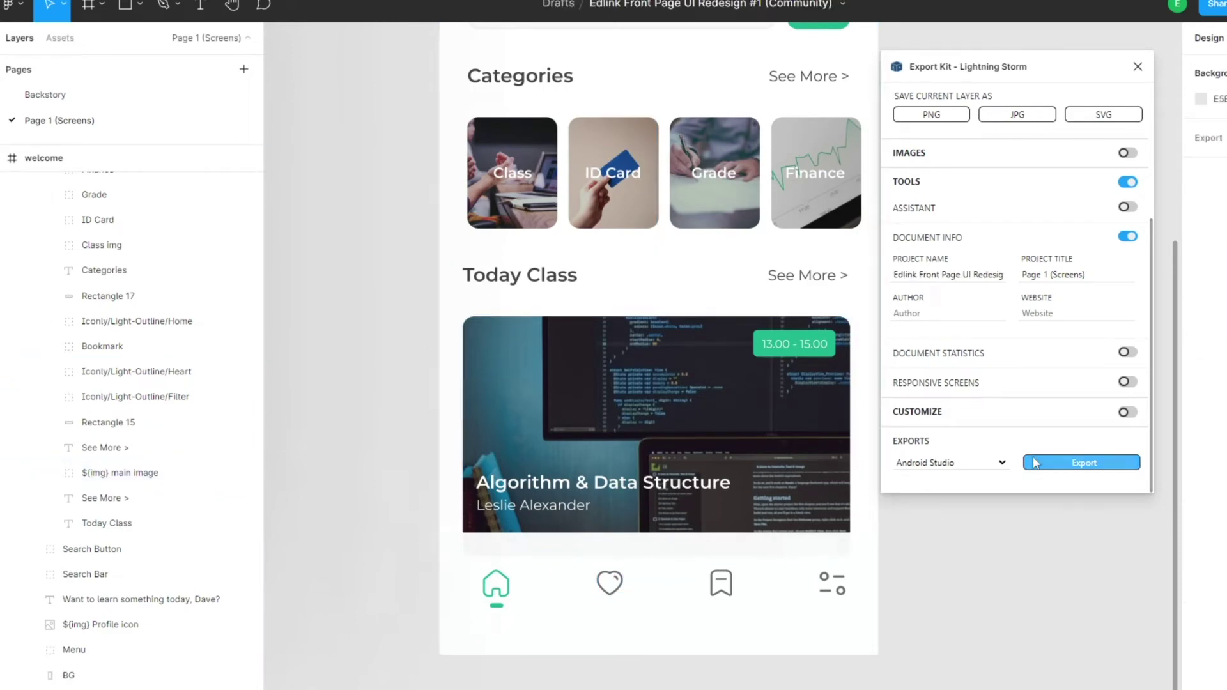
left_click(1064, 459)
scroll(642, 371, "down", 3)
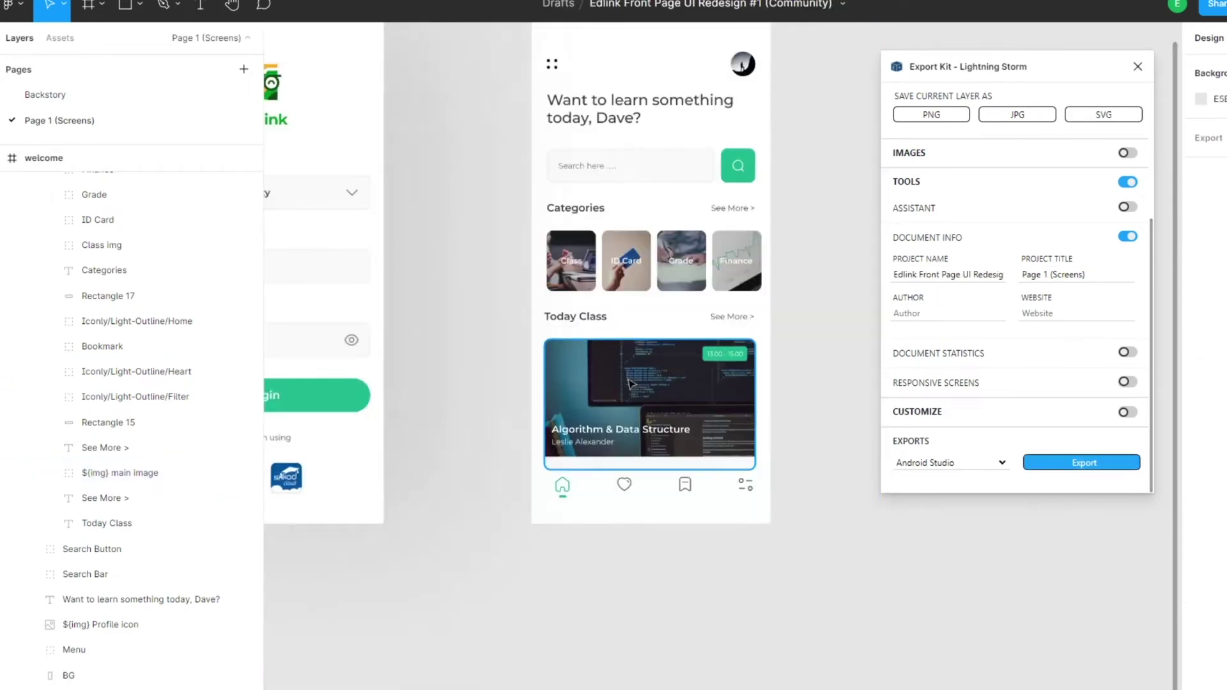
scroll(629, 374, "down", 5)
scroll(631, 369, "left", 3)
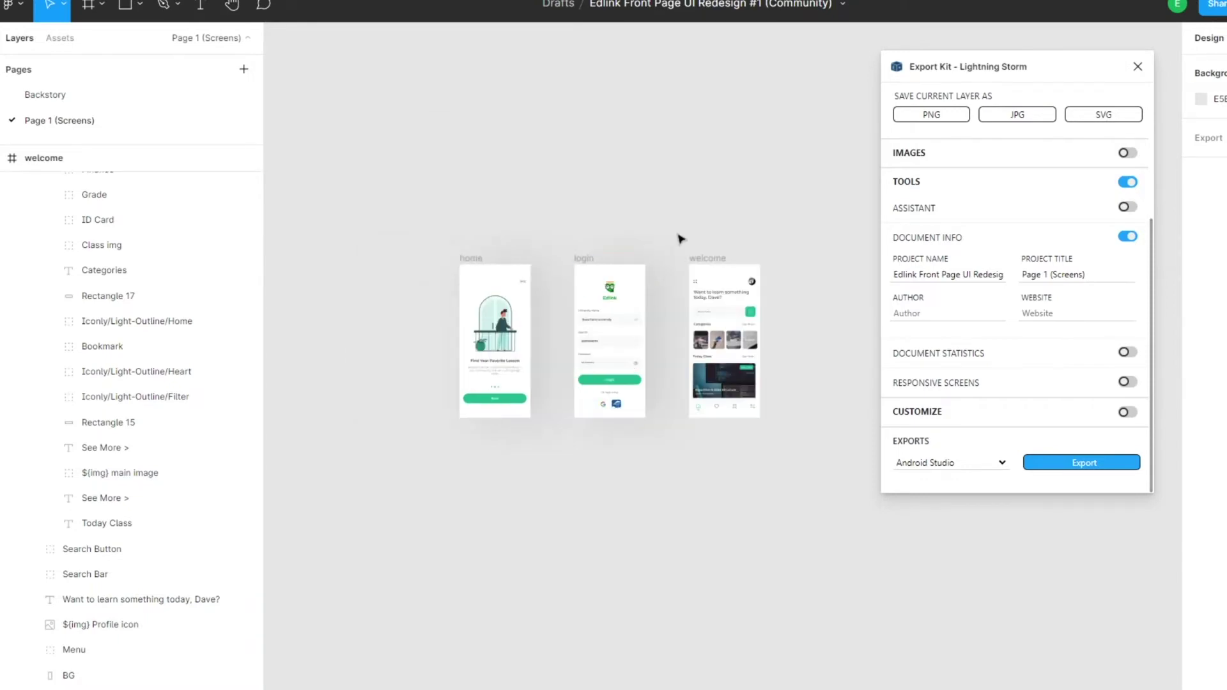
left_click(907, 278)
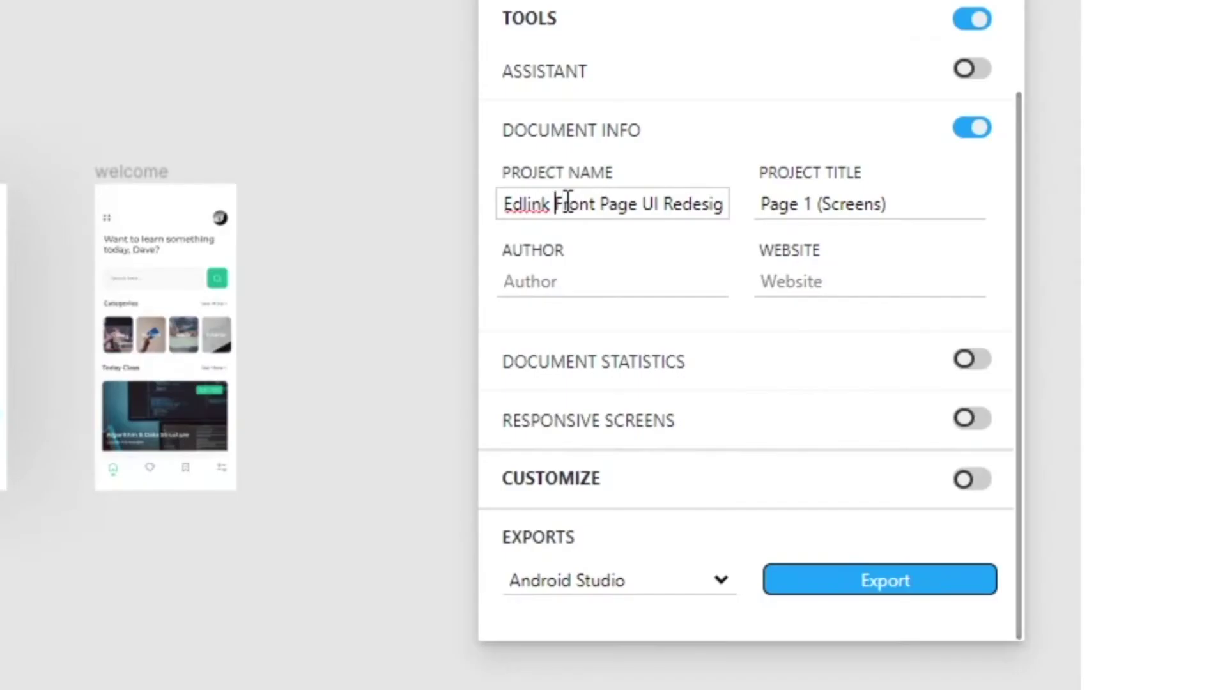
triple_click(924, 273)
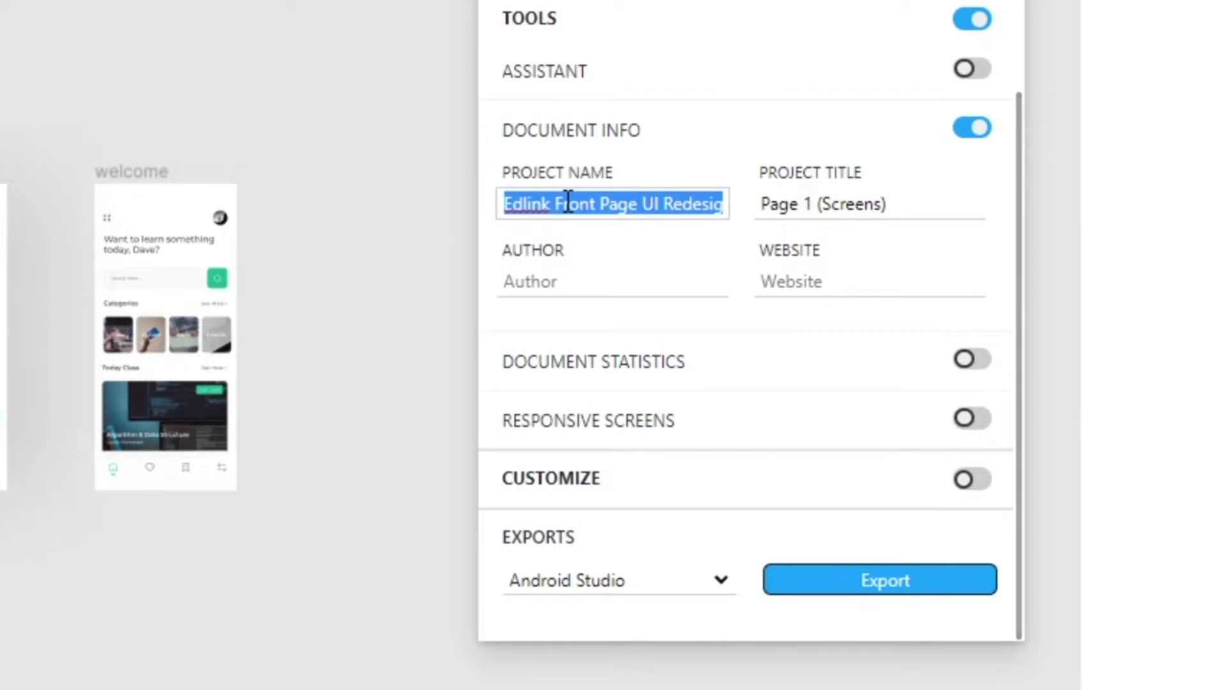
type("home")
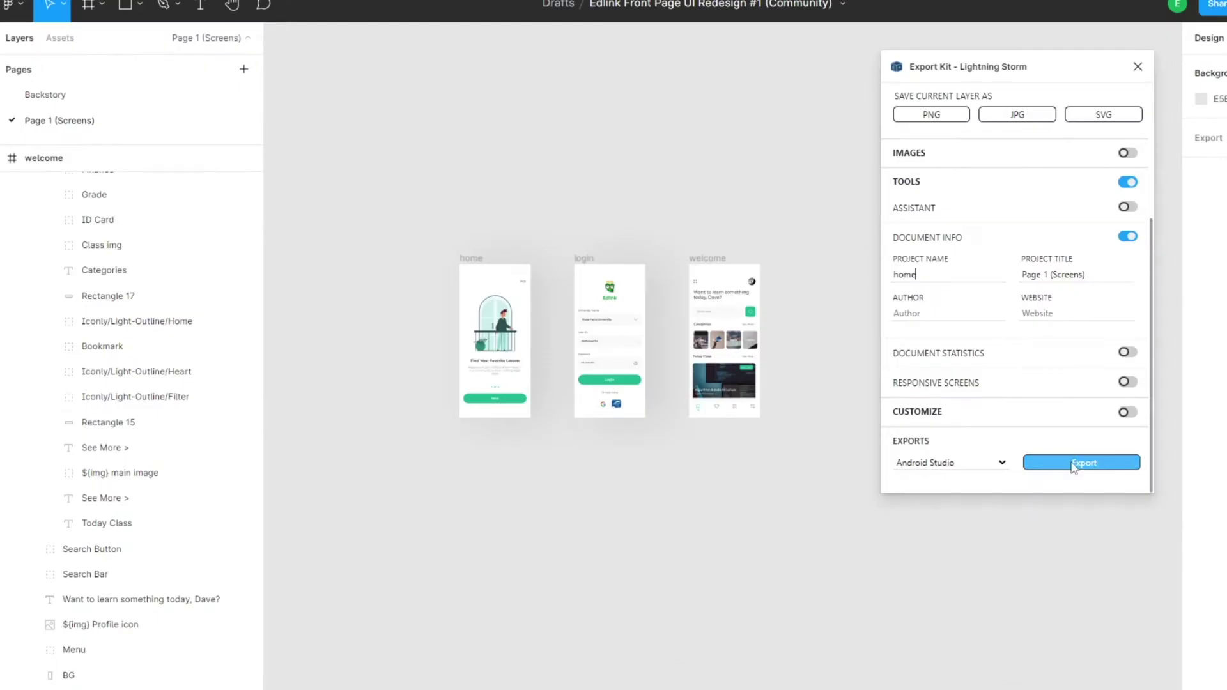
left_click(1074, 464)
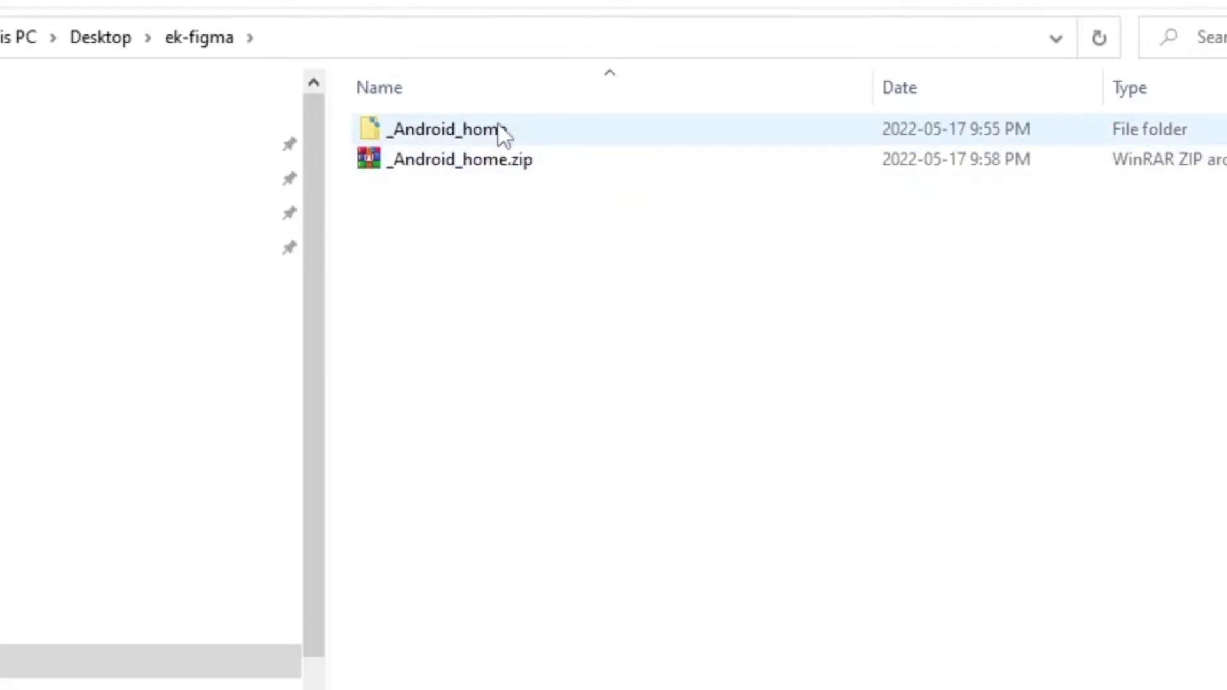
left_click(502, 131)
- Replace the old _Android_home folder with the freshly extracted _Android_home.zip and select all its files
key("Delete")
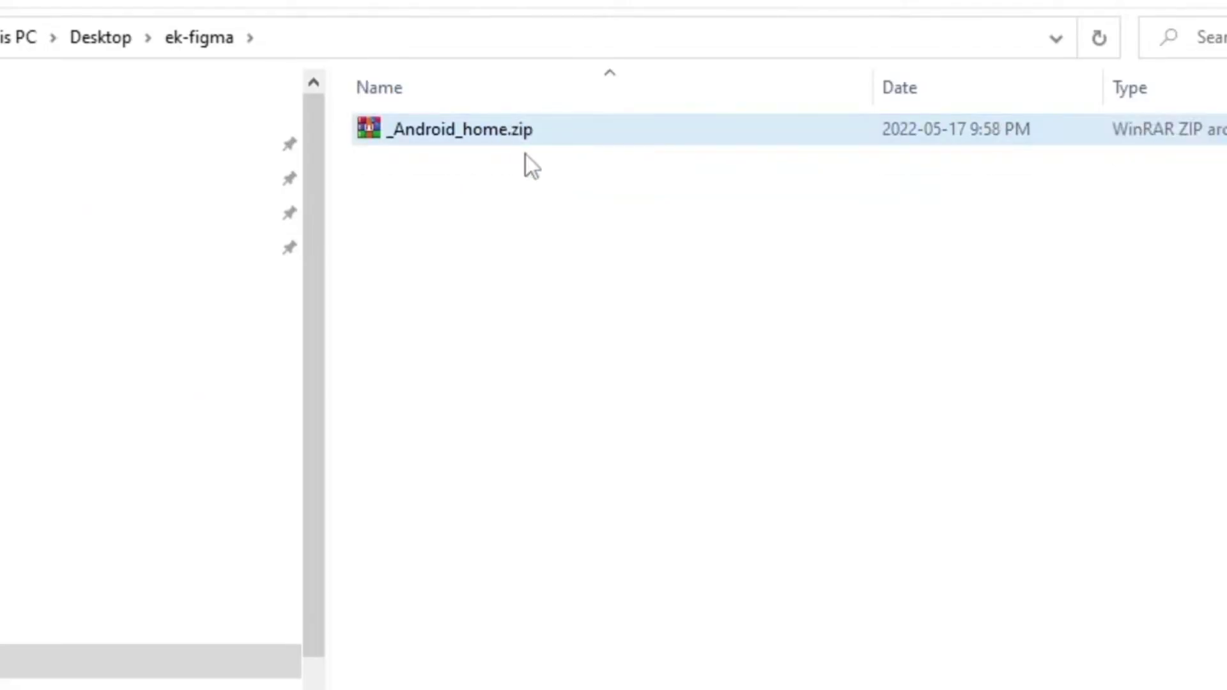
left_click(515, 144)
right_click(515, 147)
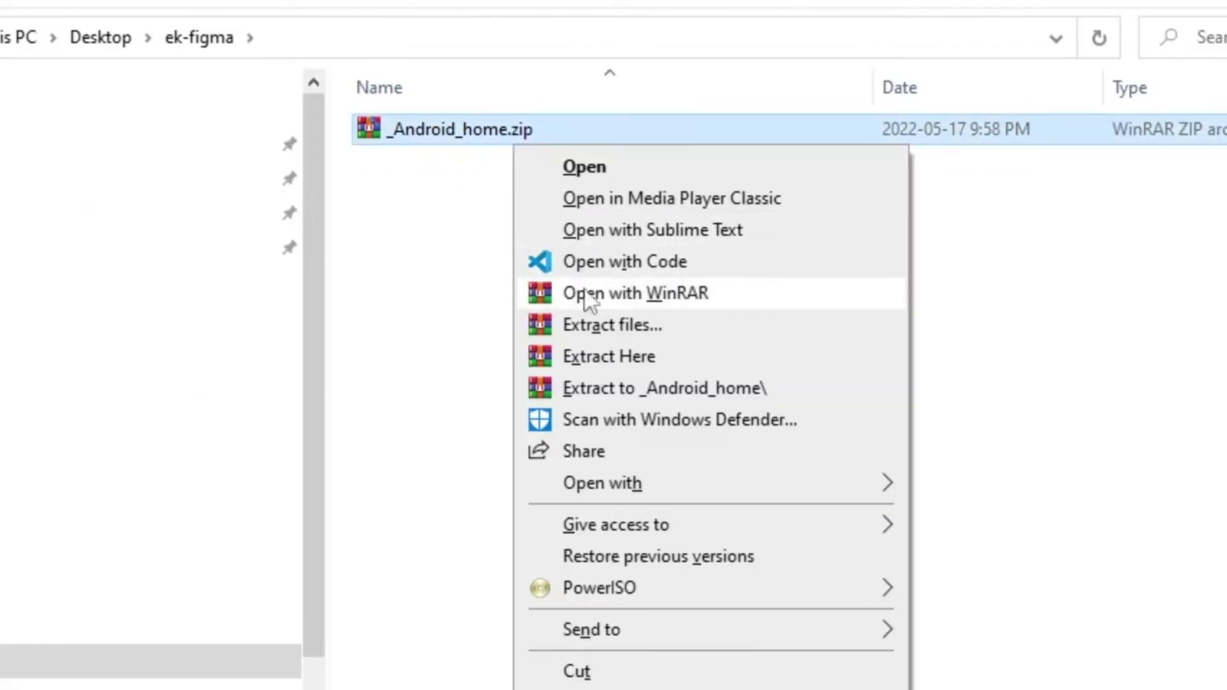
left_click(644, 355)
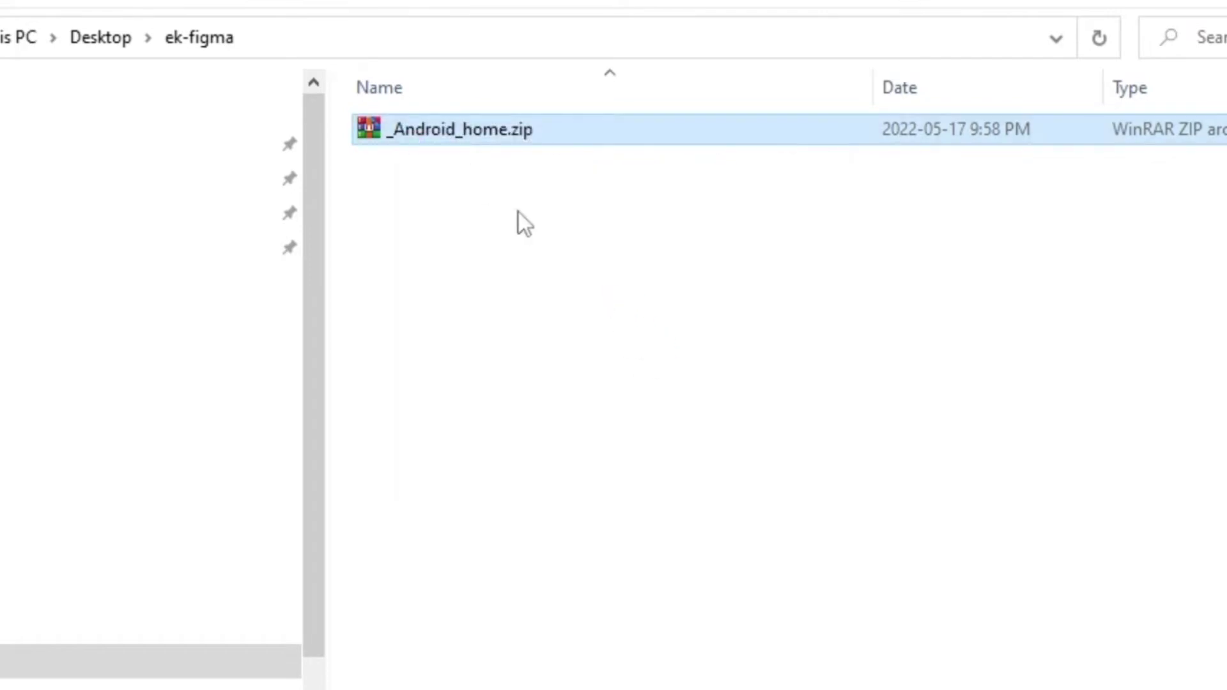
double_click(468, 167)
key("ctrl+a")
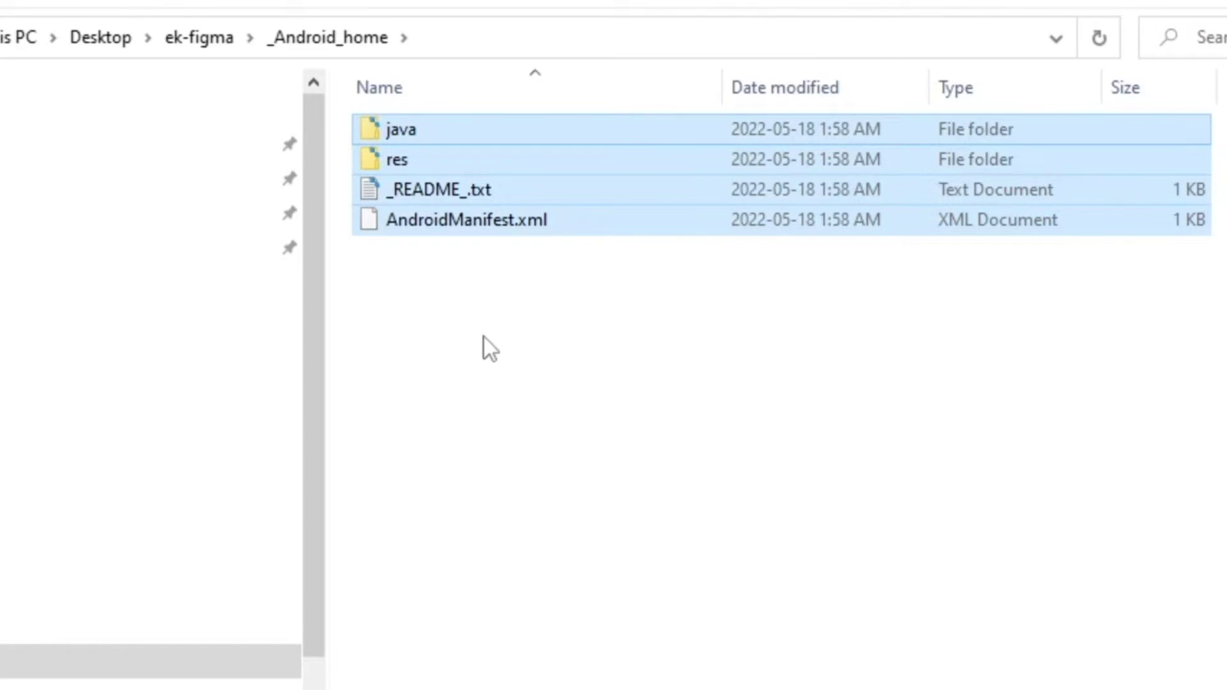
- Delete all the old images in MyApplication's app/src/main/res/drawable folder
left_click(216, 52)
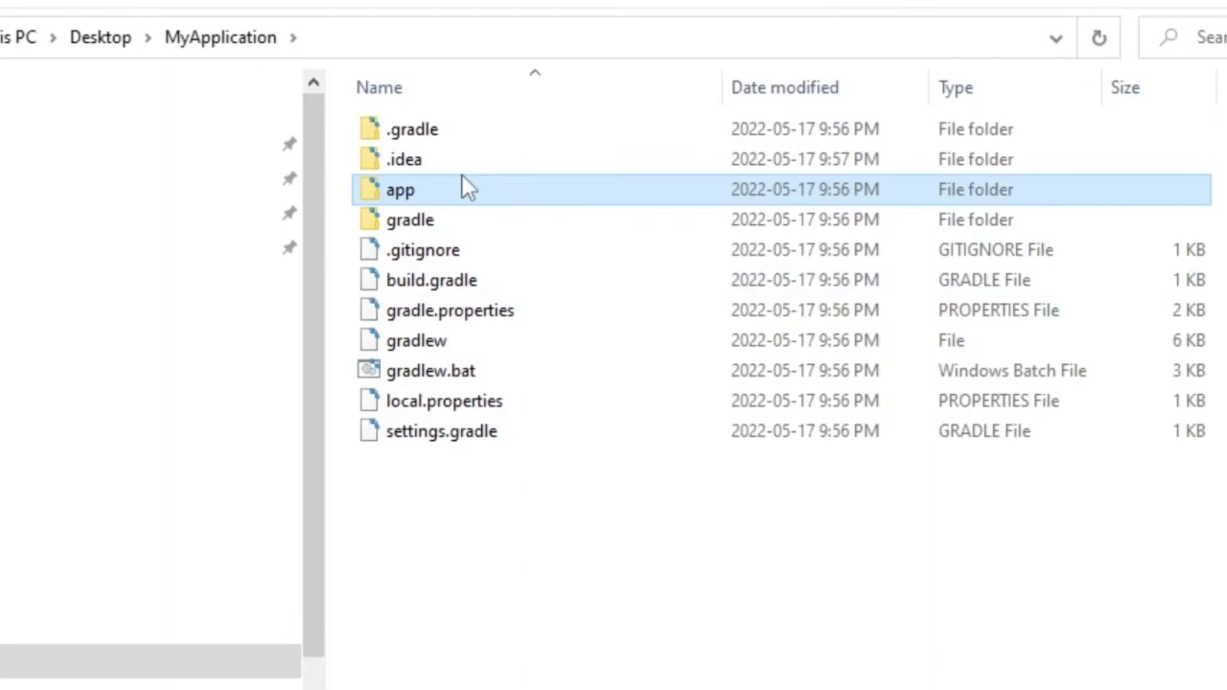
key("F2")
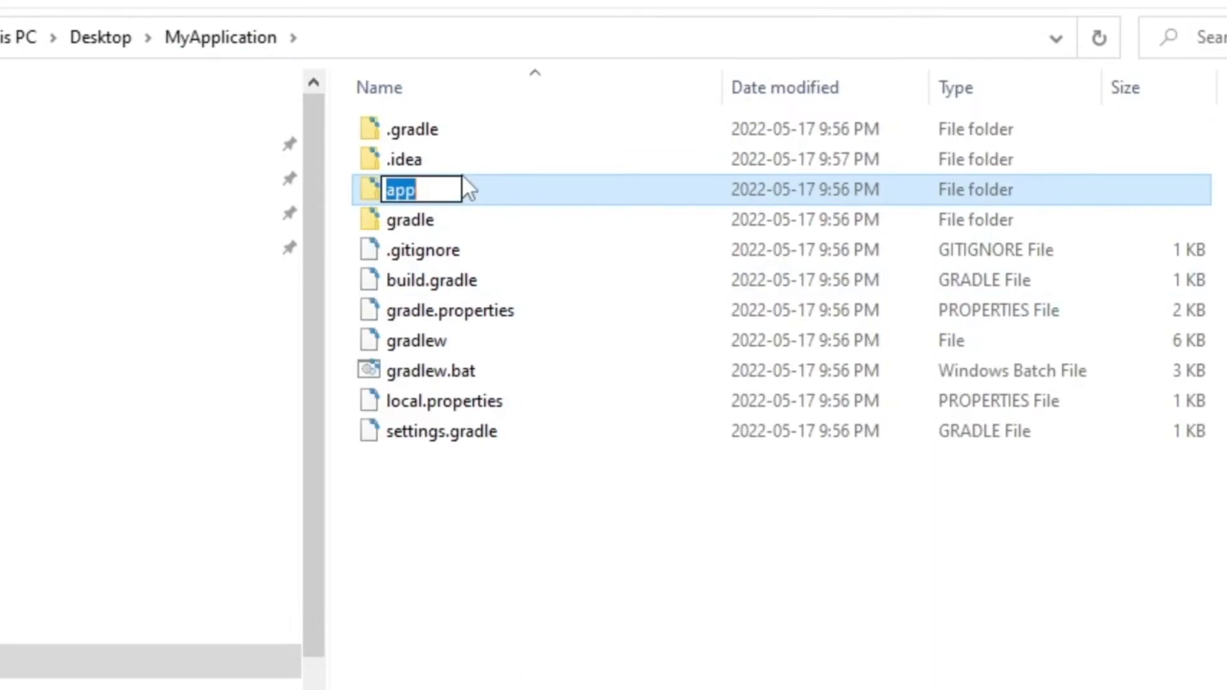
double_click(478, 185)
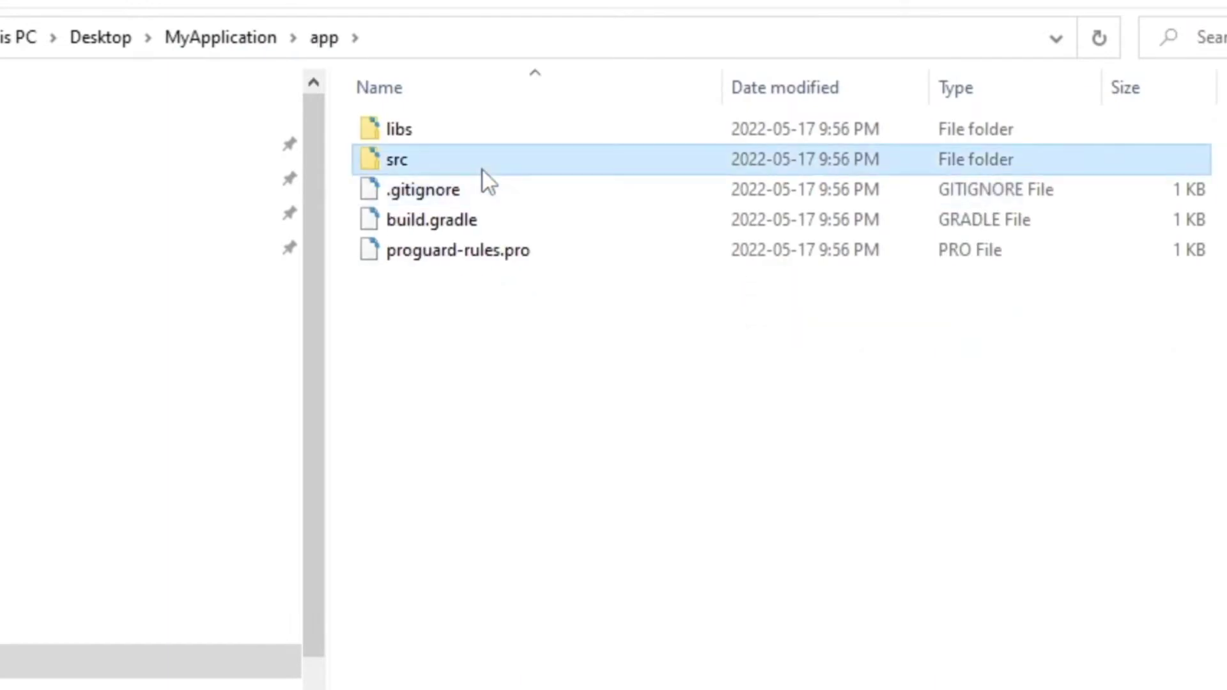
double_click(482, 171)
double_click(498, 161)
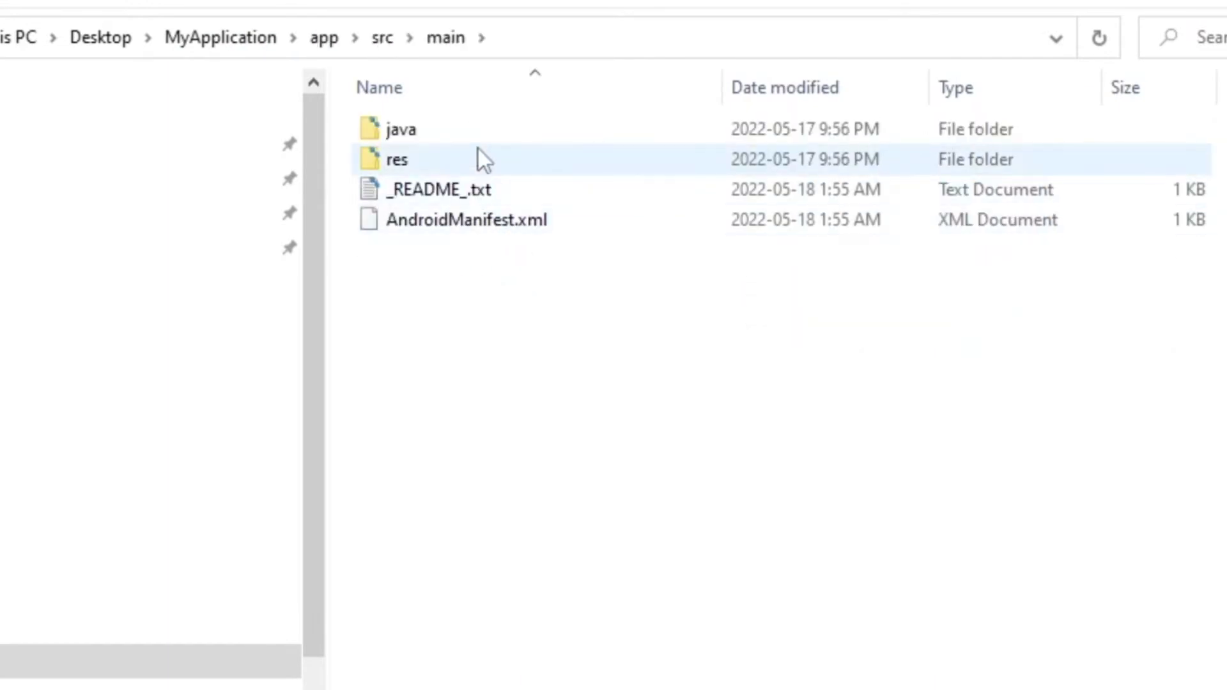
double_click(478, 149)
double_click(515, 141)
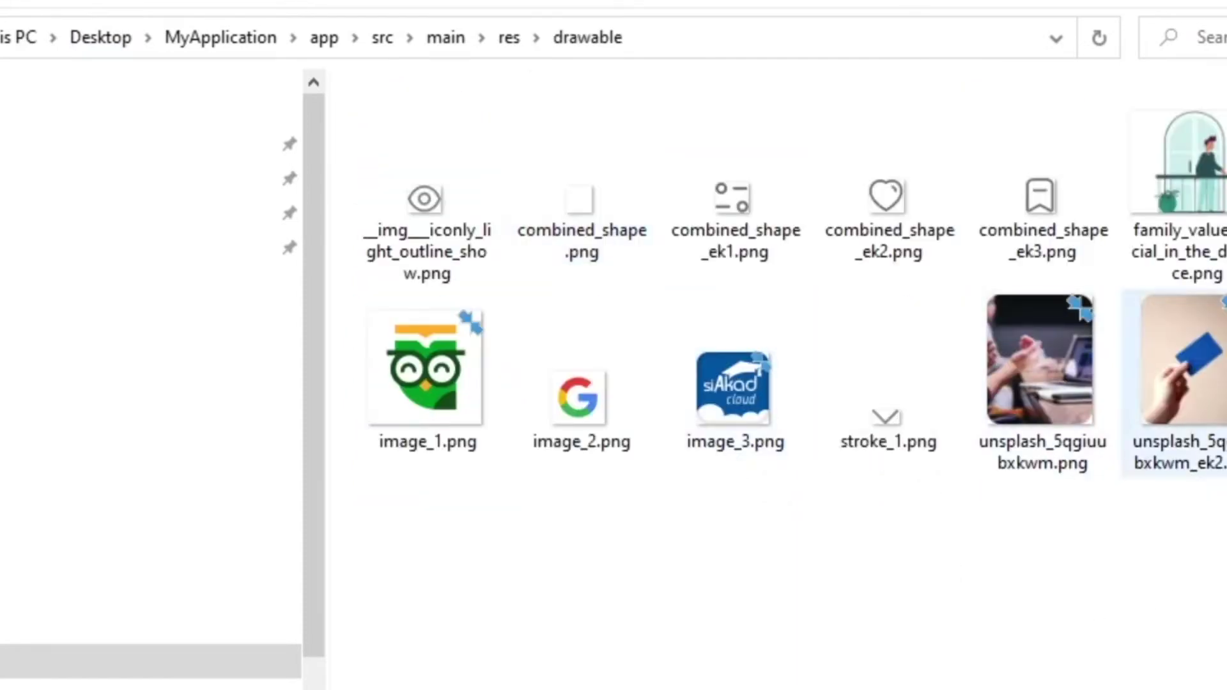
key("ctrl+a")
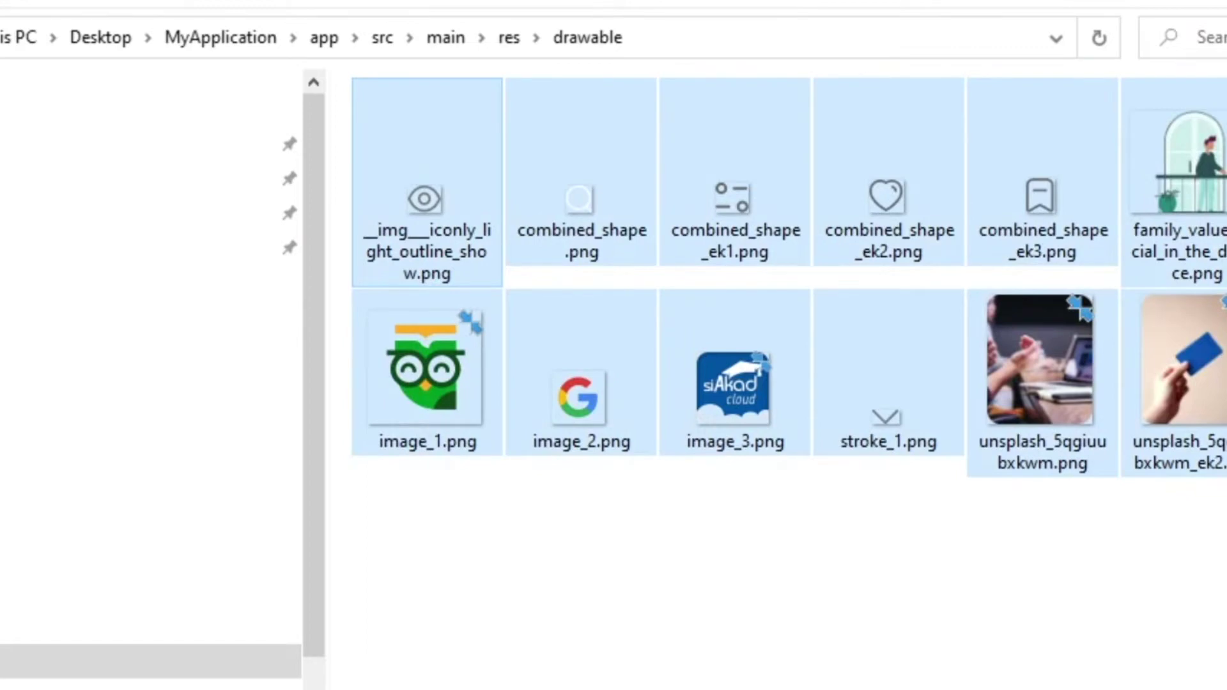
key("Delete")
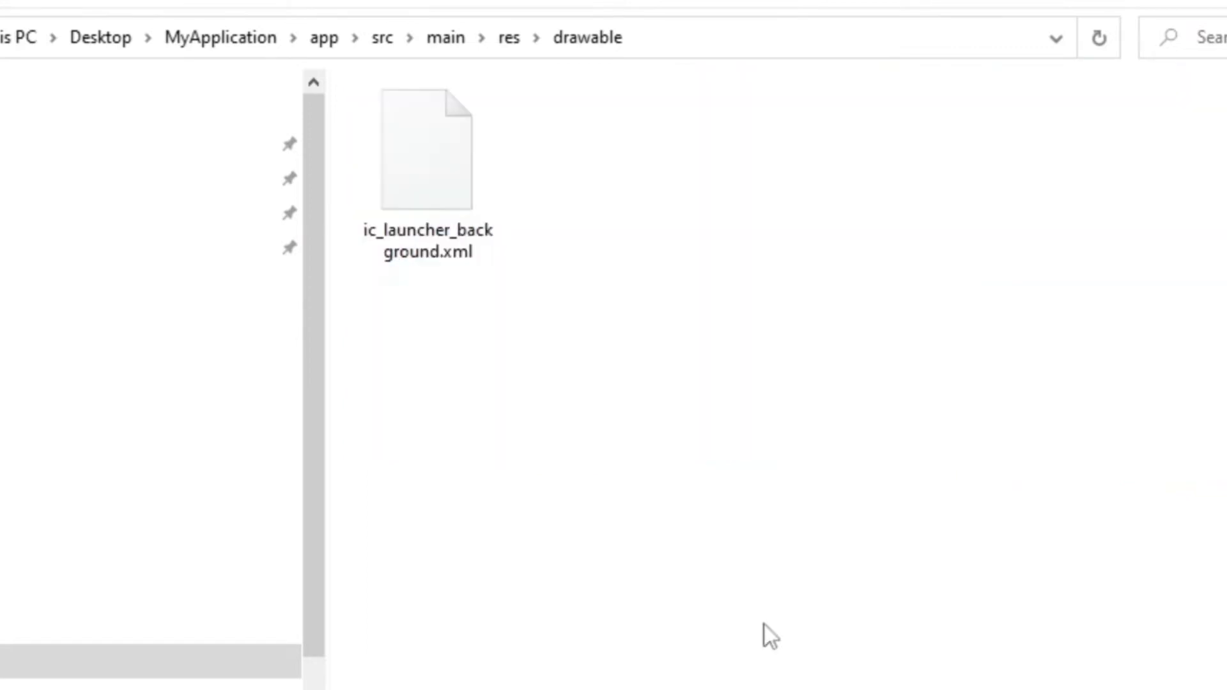
- Delete the drawable-nodpi and layout folders from res
left_click(509, 37)
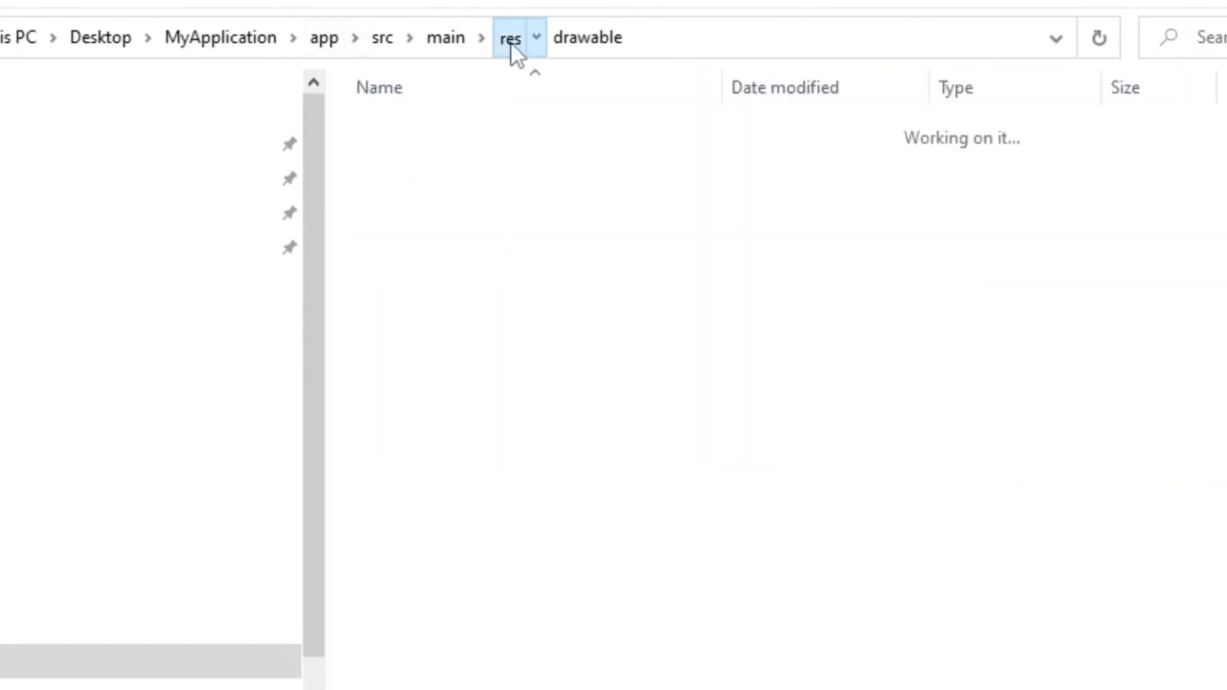
double_click(487, 156)
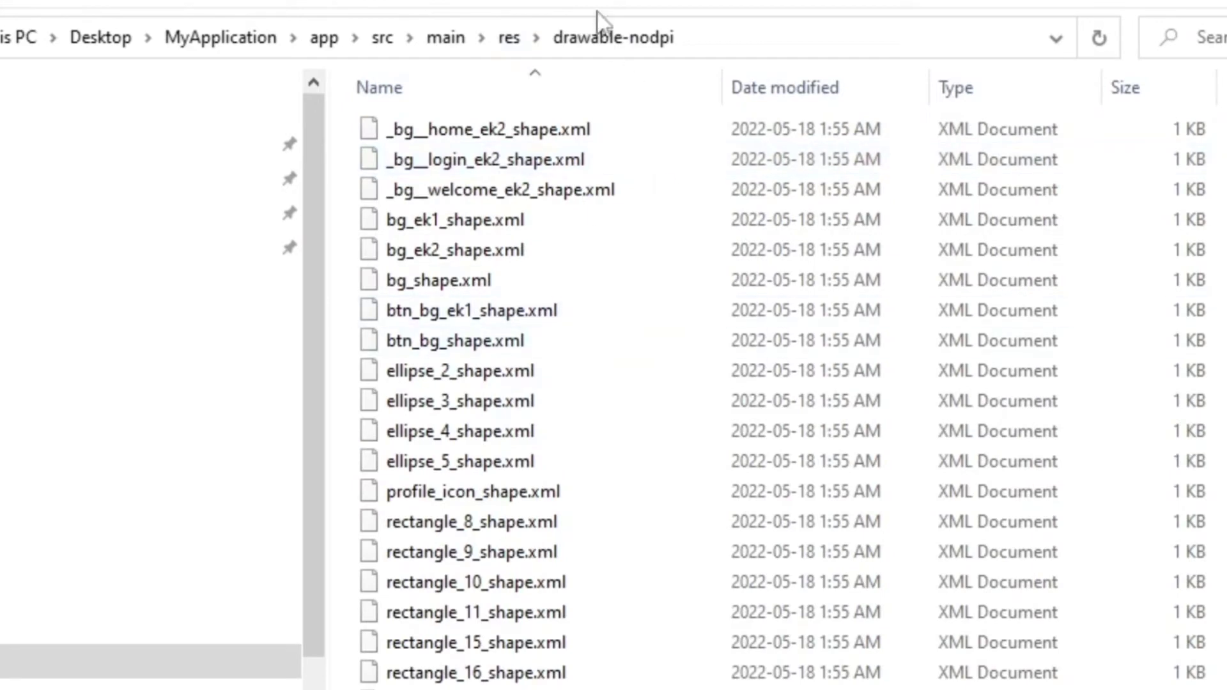
left_click(509, 38)
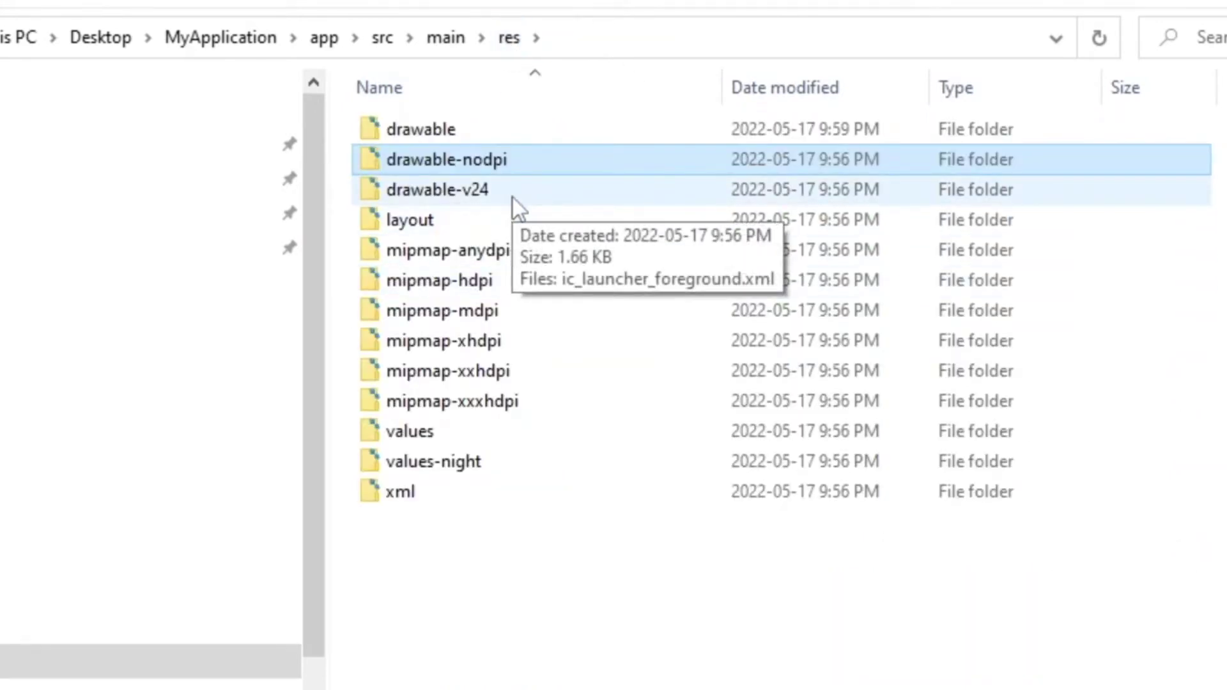
key("Delete")
double_click(485, 165)
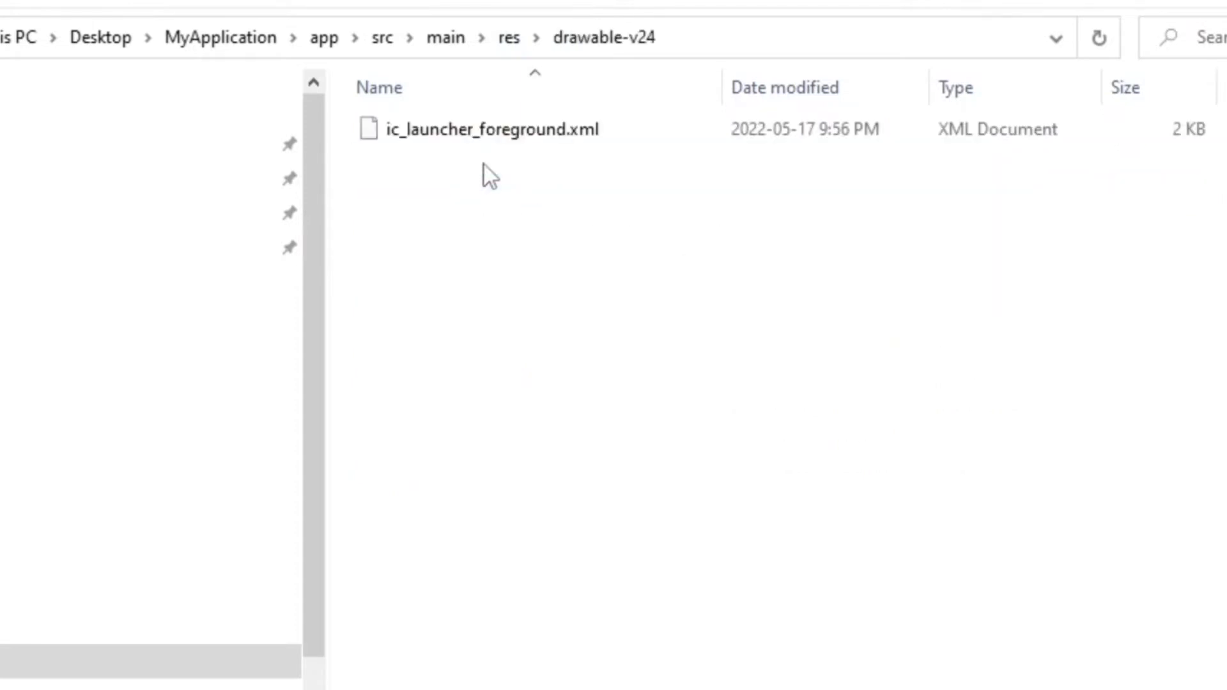
left_click(508, 45)
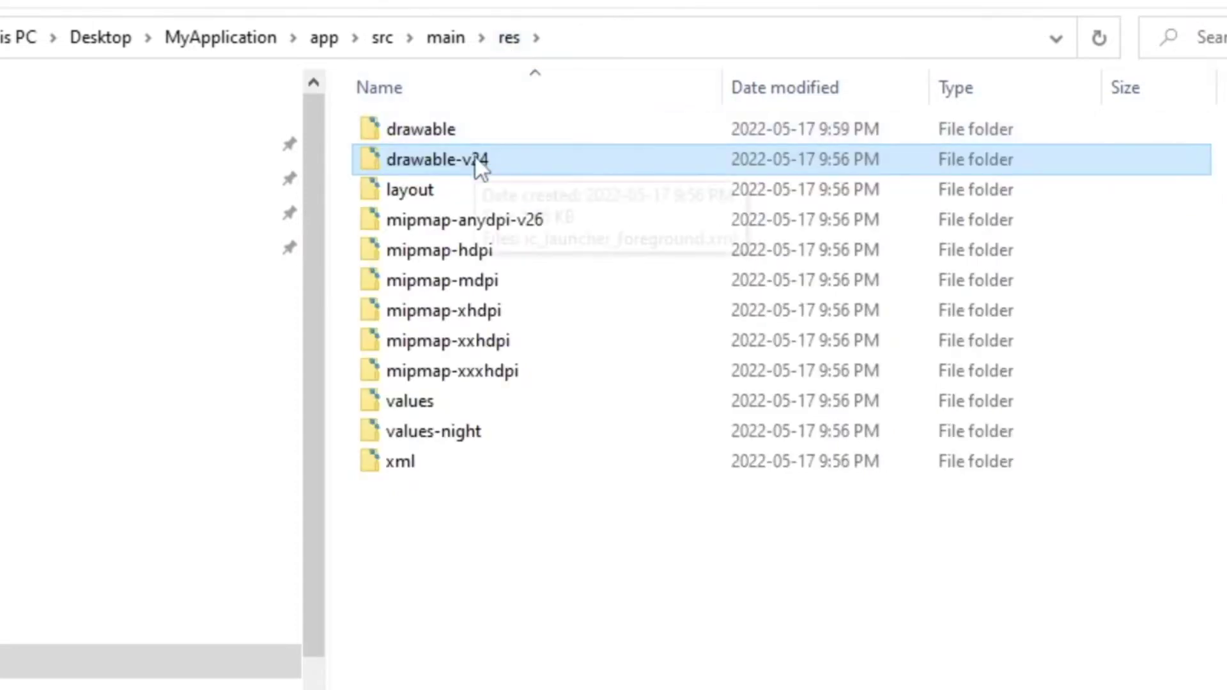
left_click(454, 192)
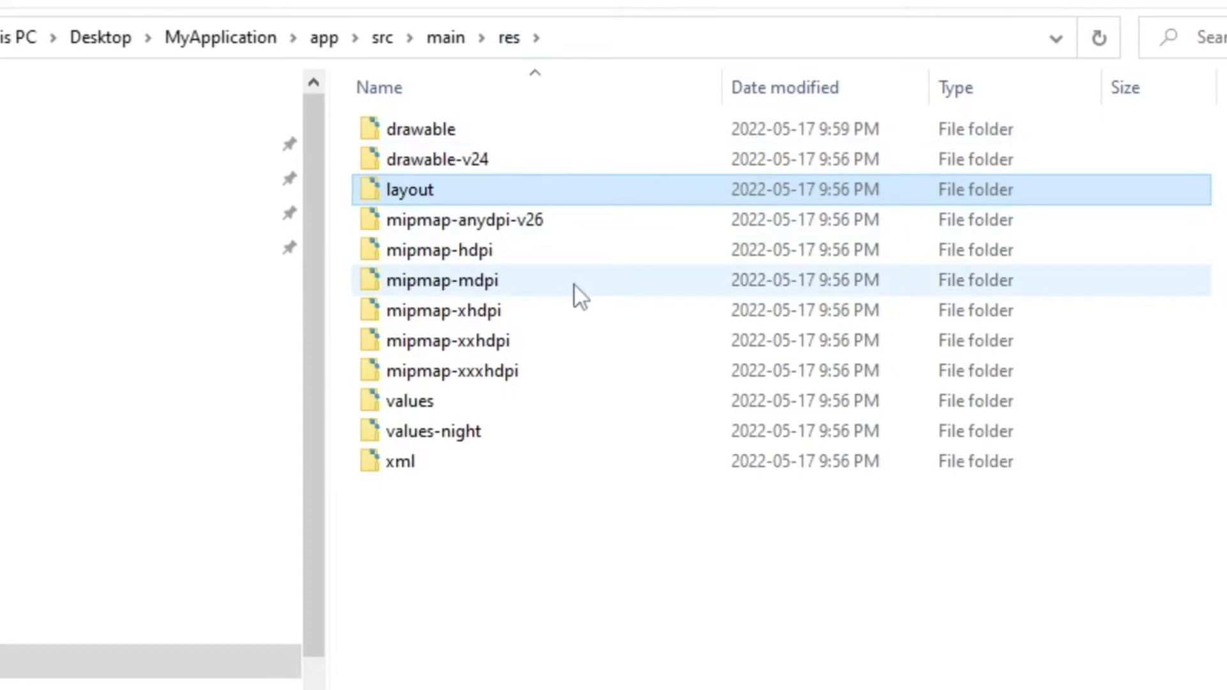
key("Delete")
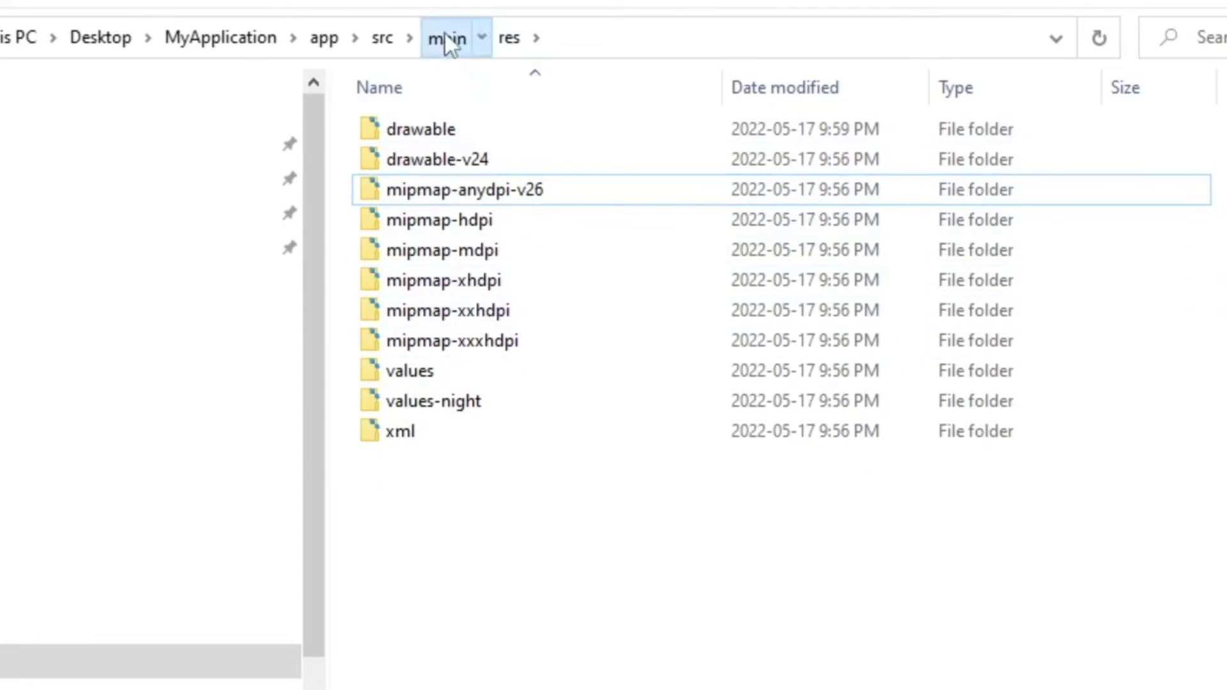
- Paste the exported files into app/src/main, replacing the existing same-named files
left_click(446, 39)
left_click(550, 358)
key("ctrl+v")
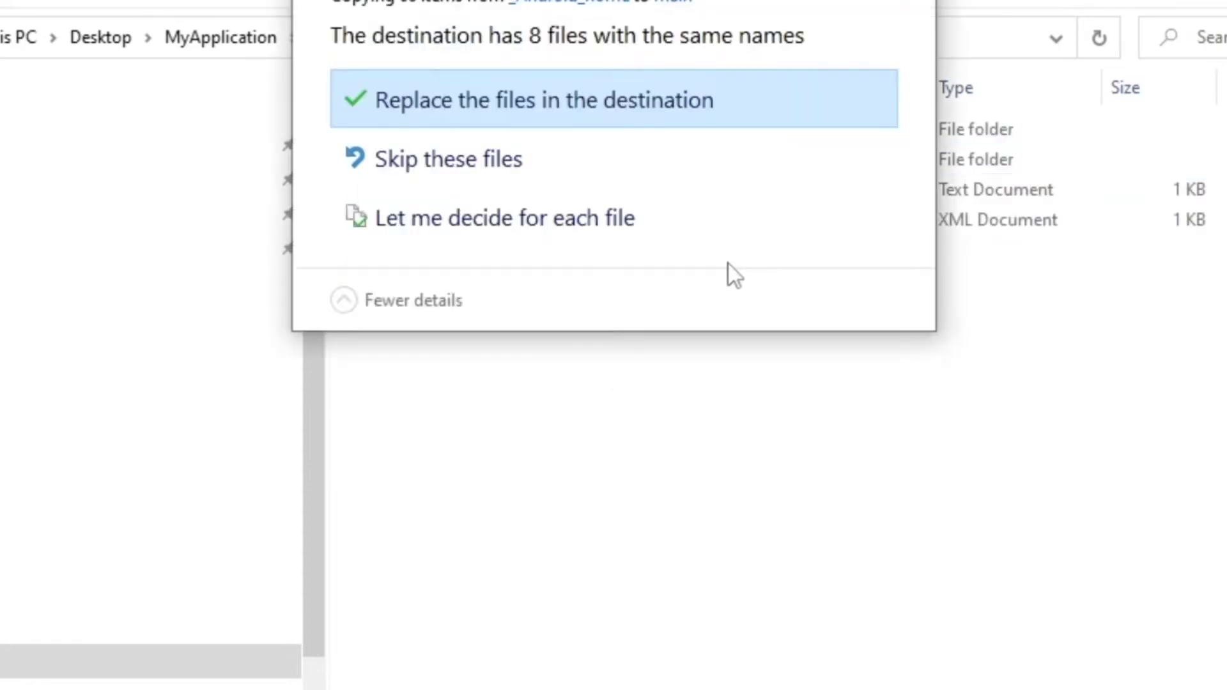
left_click(609, 110)
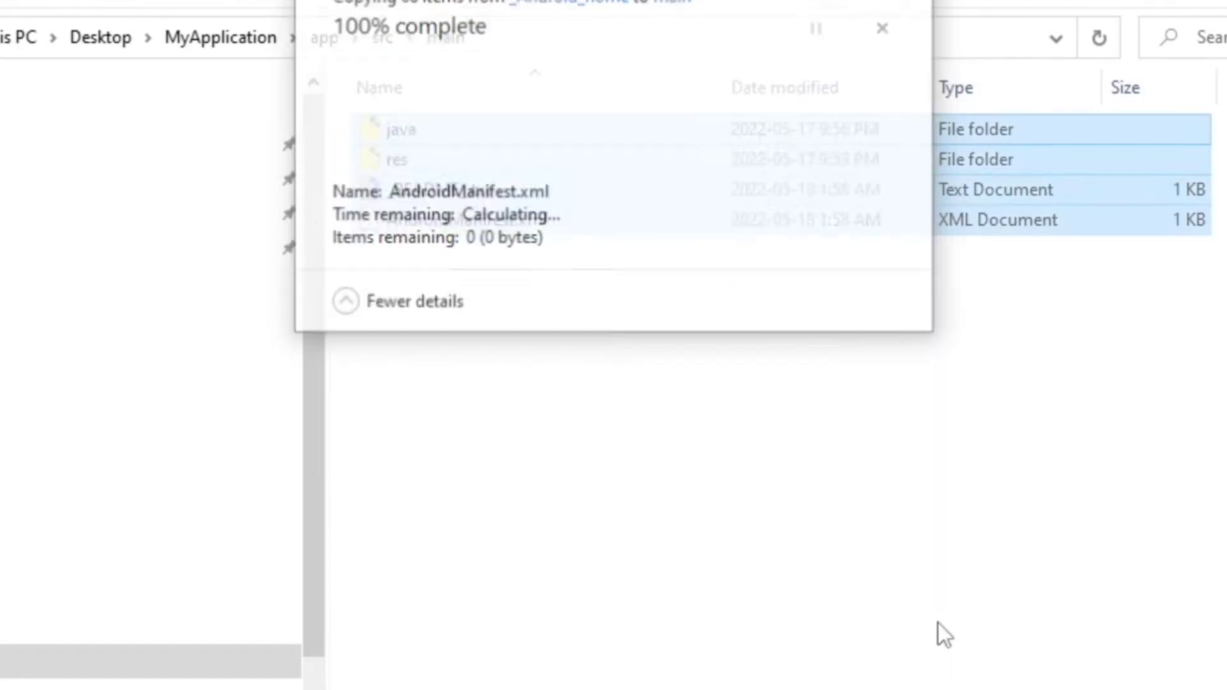
key("alt+Tab")
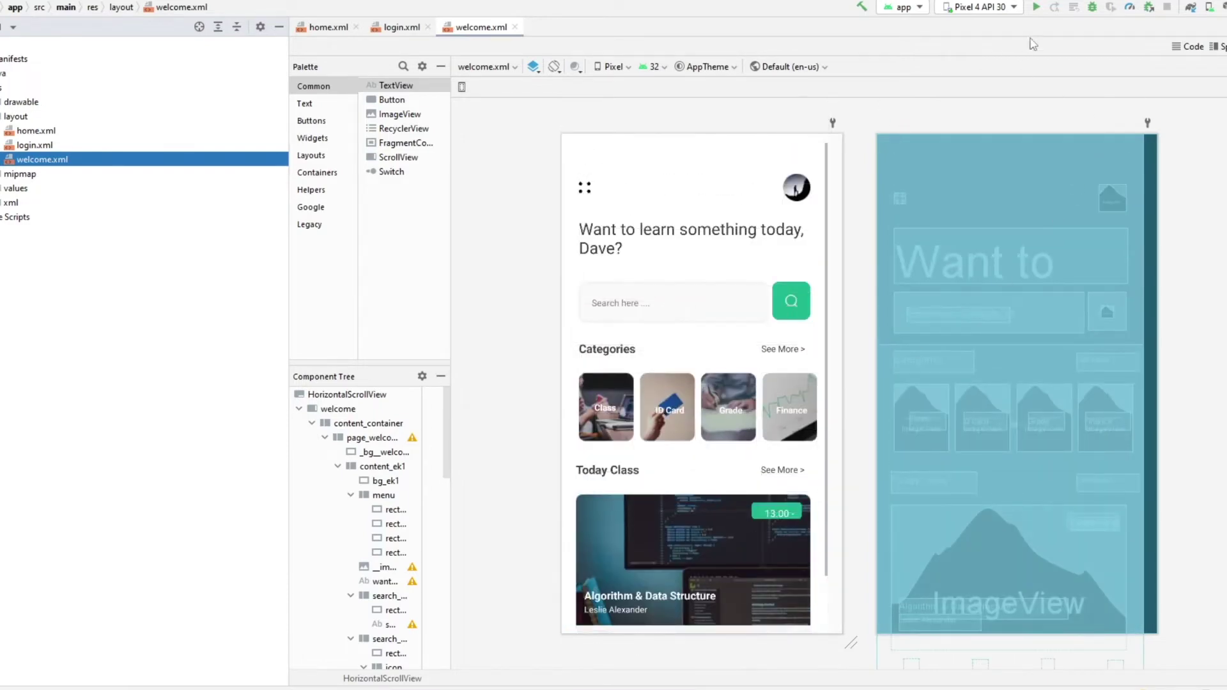
- Run the app on the Pixel 4 API 30 emulator with welcome.xml previewing the Edlink screen
left_click(1036, 9)
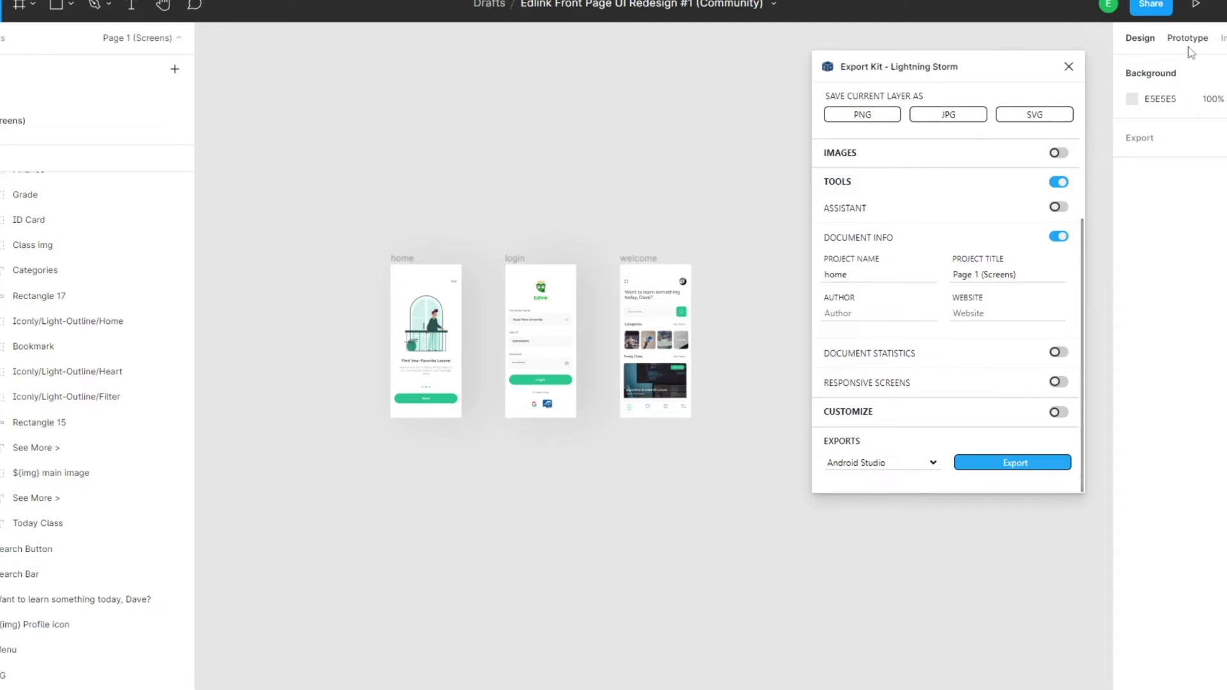
- In Prototype mode, link the home screen's Next button to the login frame
left_click(1188, 45)
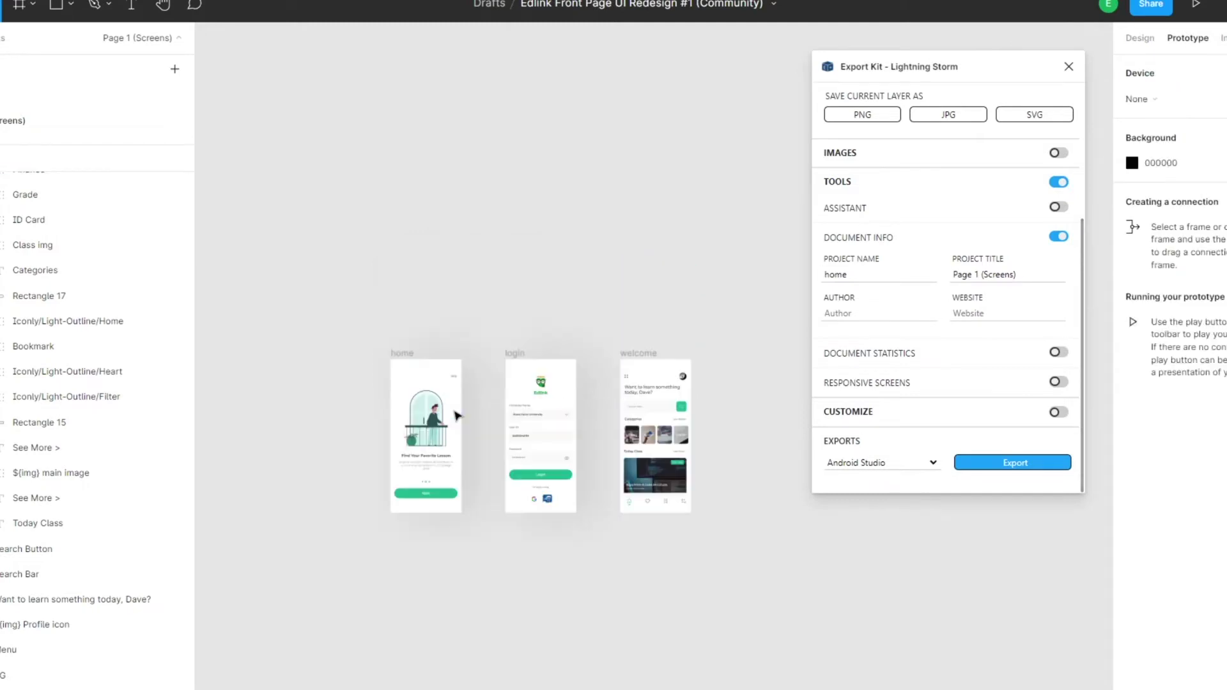
scroll(460, 435, "up", 5)
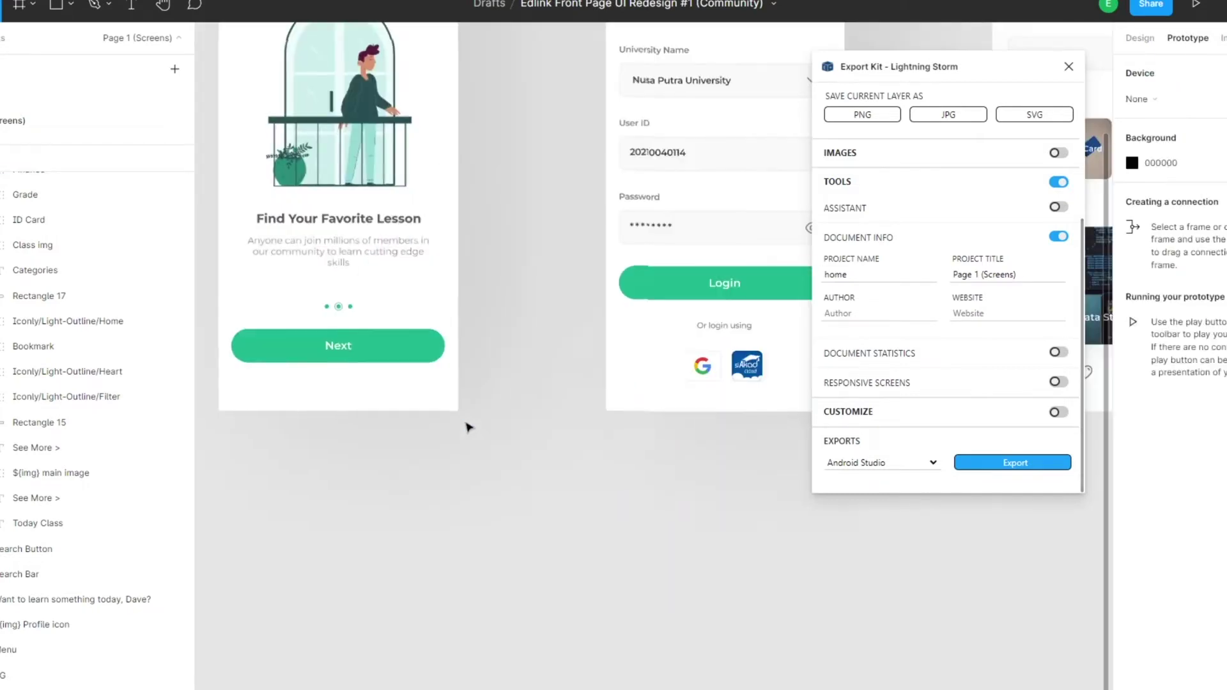
scroll(466, 424, "down", 2)
left_click(449, 390)
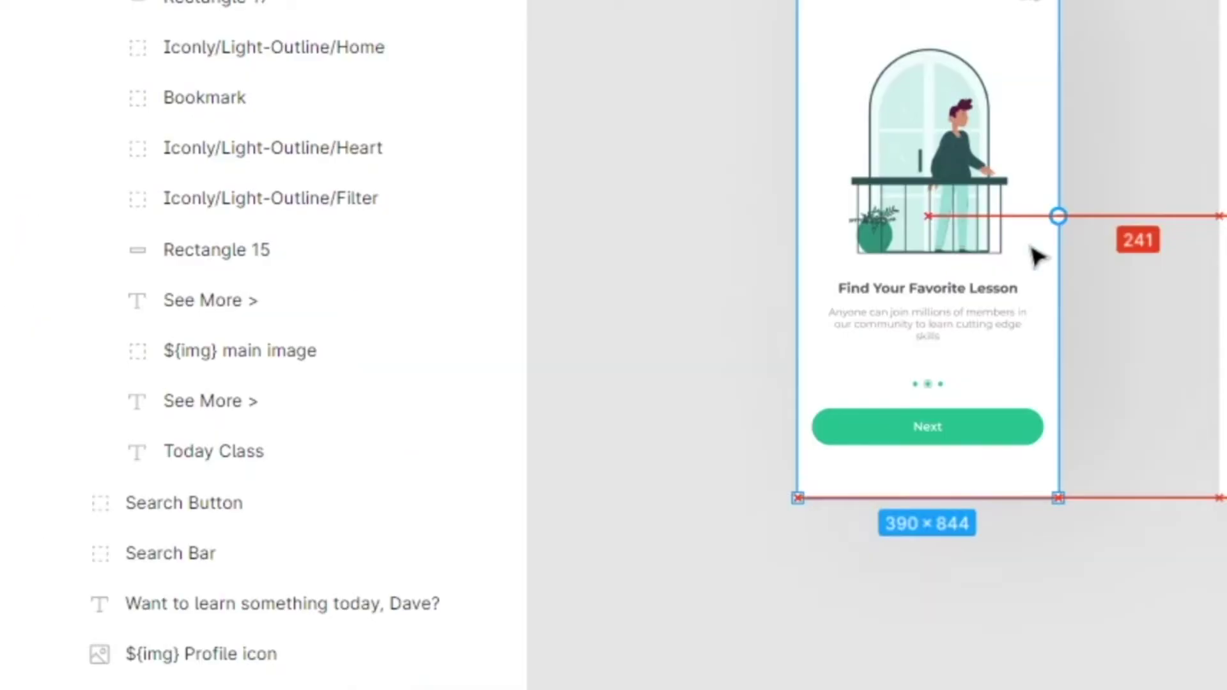
left_click(450, 393)
left_click(447, 386)
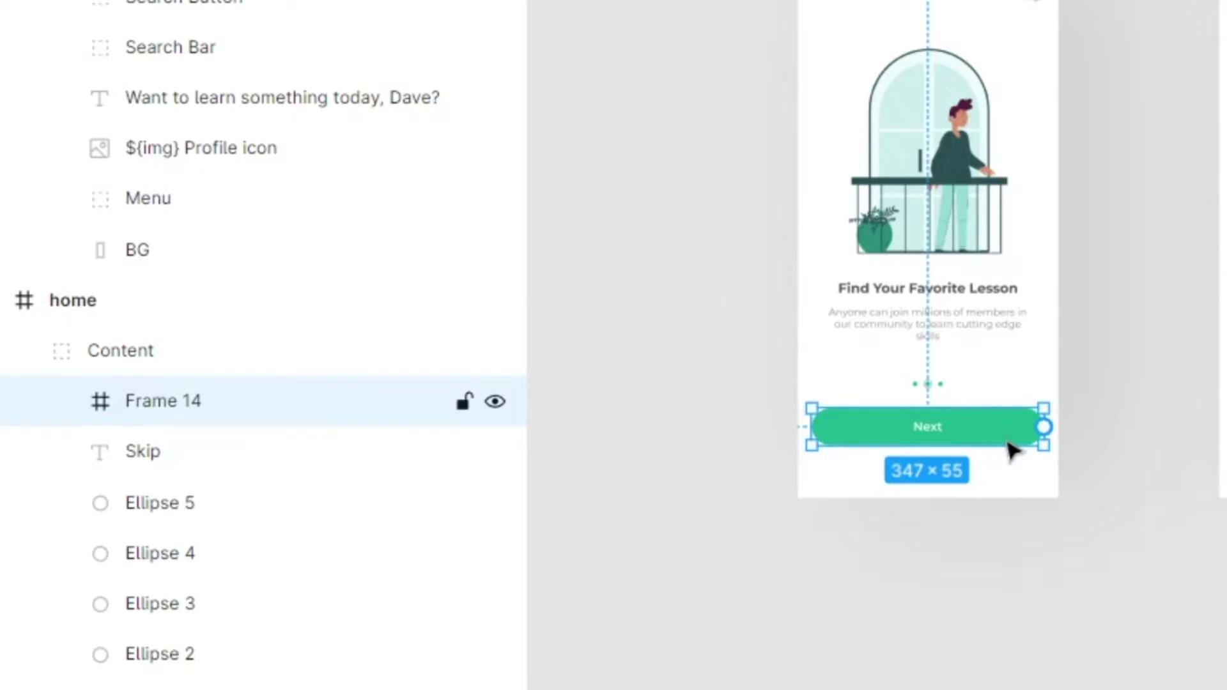
left_click(1009, 443)
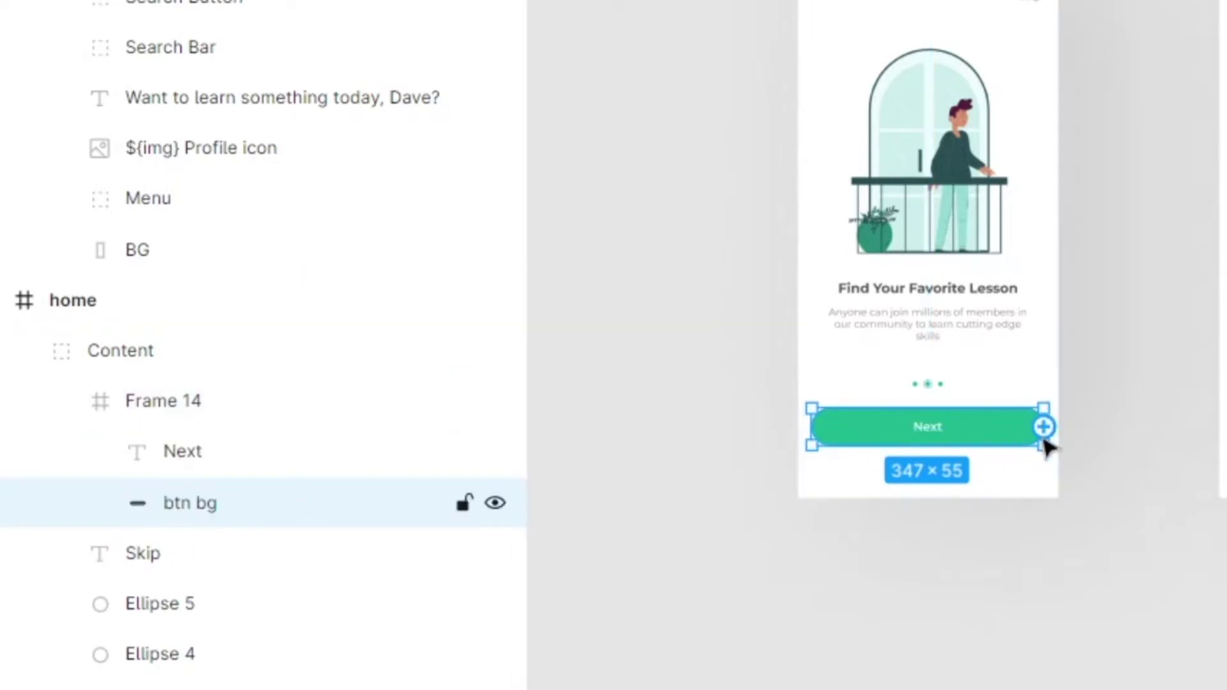
left_click_drag(1043, 427, 1211, 217)
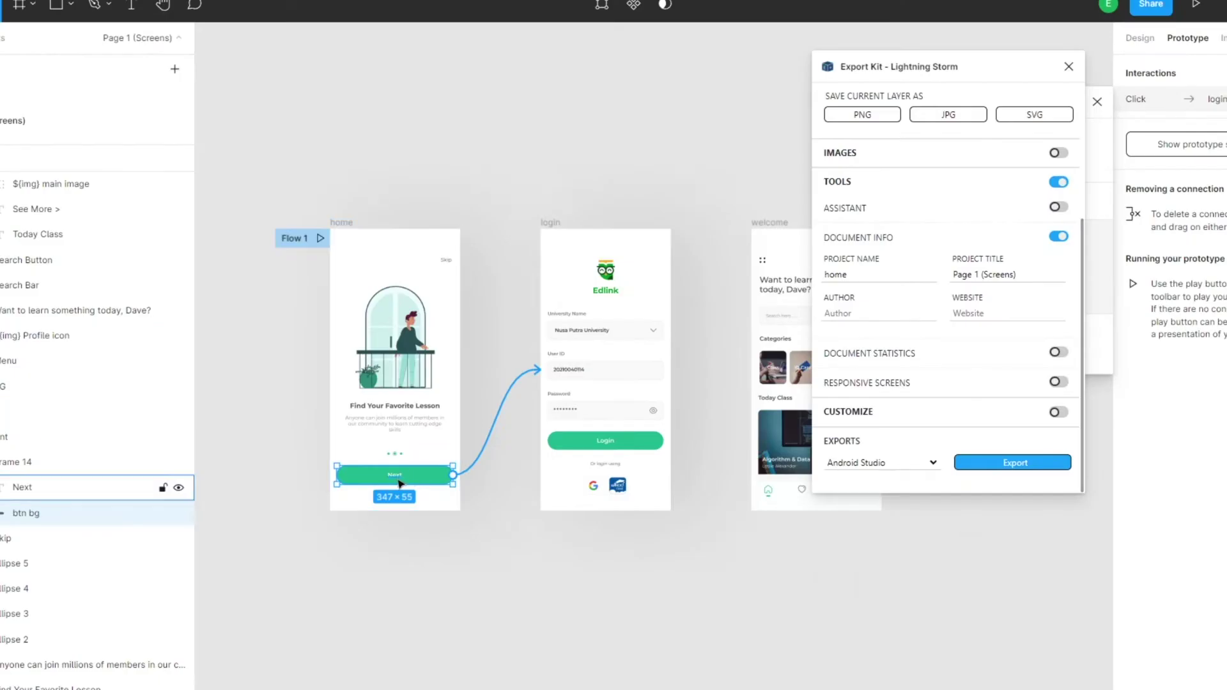
left_click(403, 474)
left_click_drag(450, 475, 650, 435)
- Link the login screen's Login button and its text to the welcome frame
left_click(657, 441)
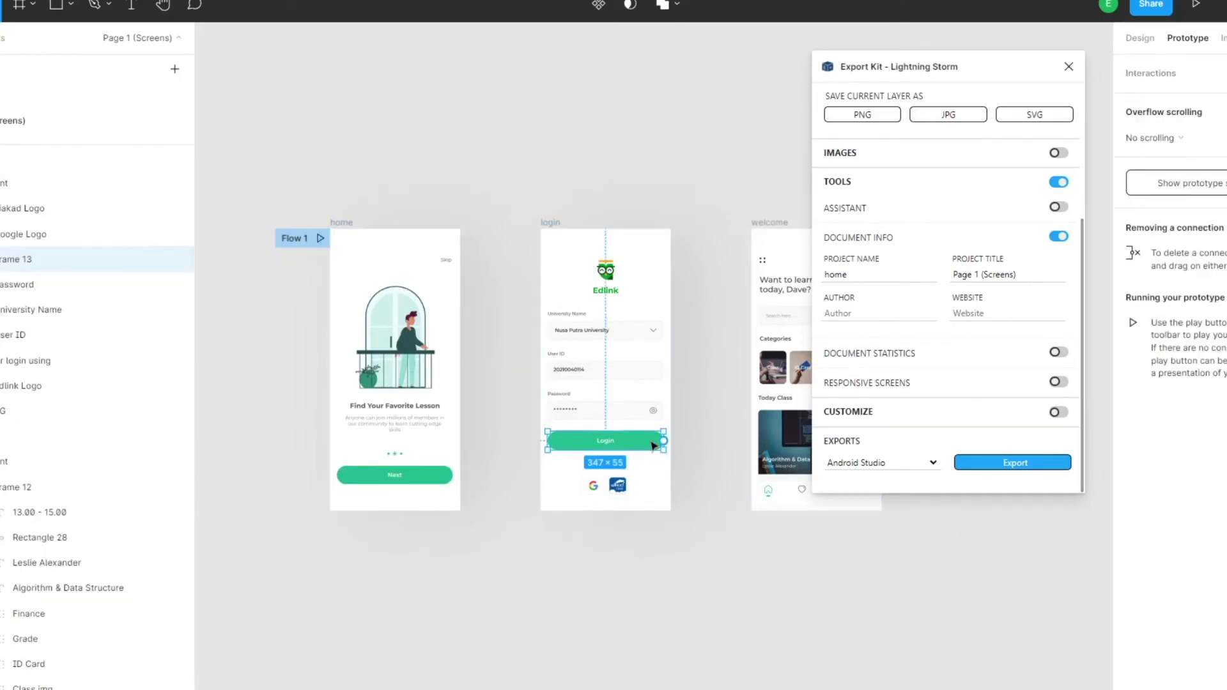
left_click(656, 443)
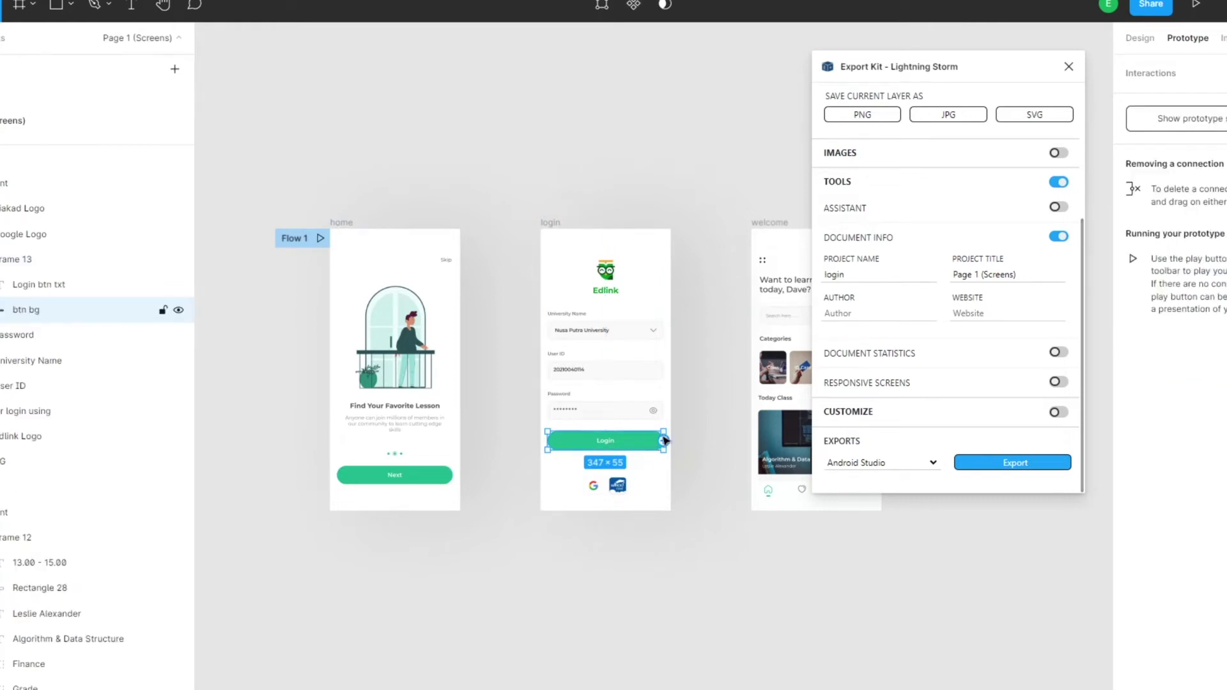
left_click_drag(666, 443, 767, 281)
left_click(628, 446)
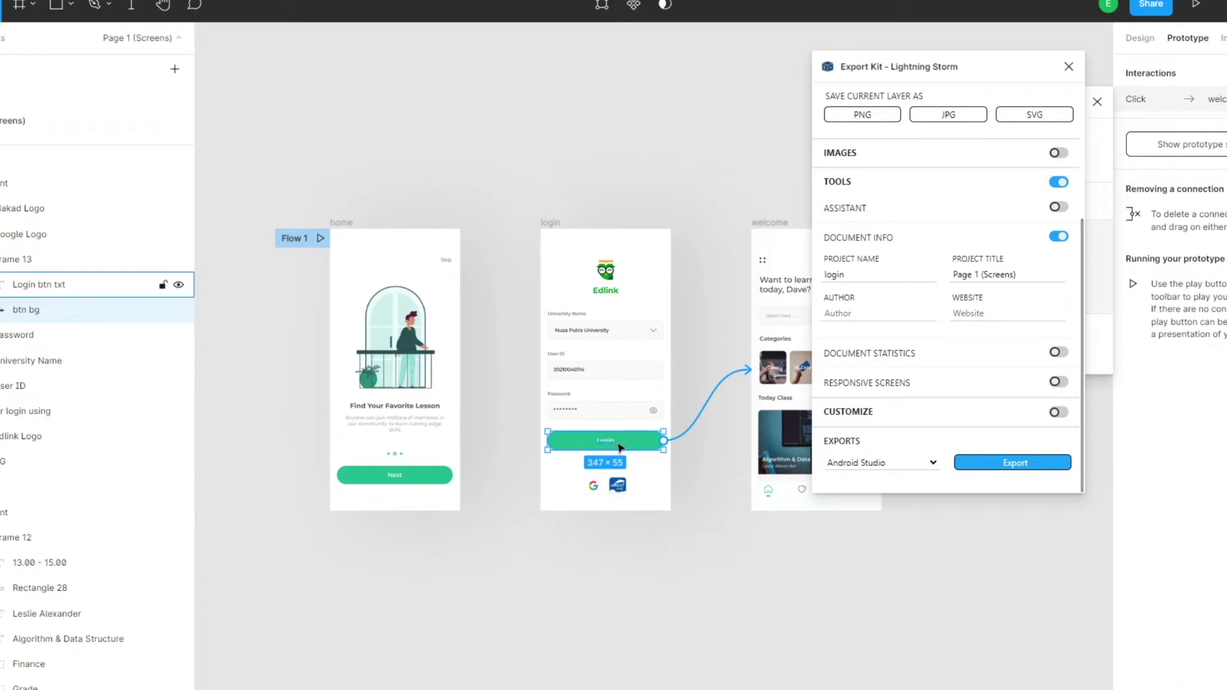
left_click_drag(661, 442, 763, 319)
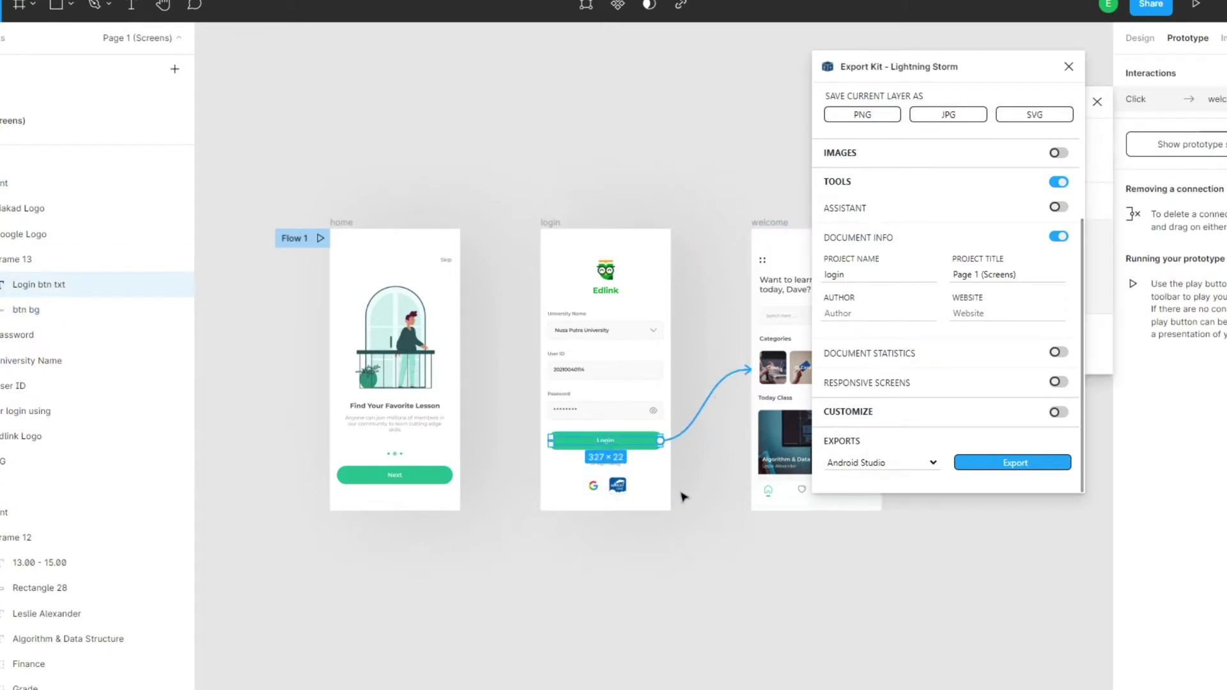
scroll(680, 496, "right", 3)
scroll(668, 499, "left", 3)
- With nothing selected, set Export Kit's project name to home and export for Android Studio
left_click(706, 510)
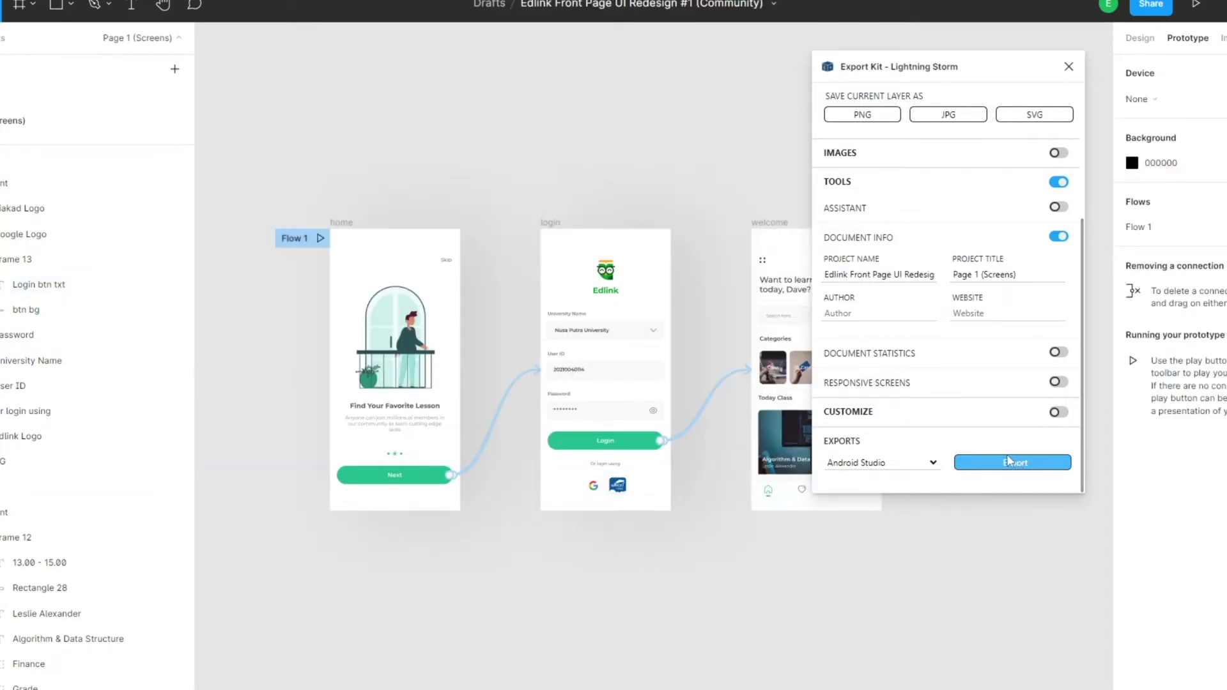
triple_click(907, 274)
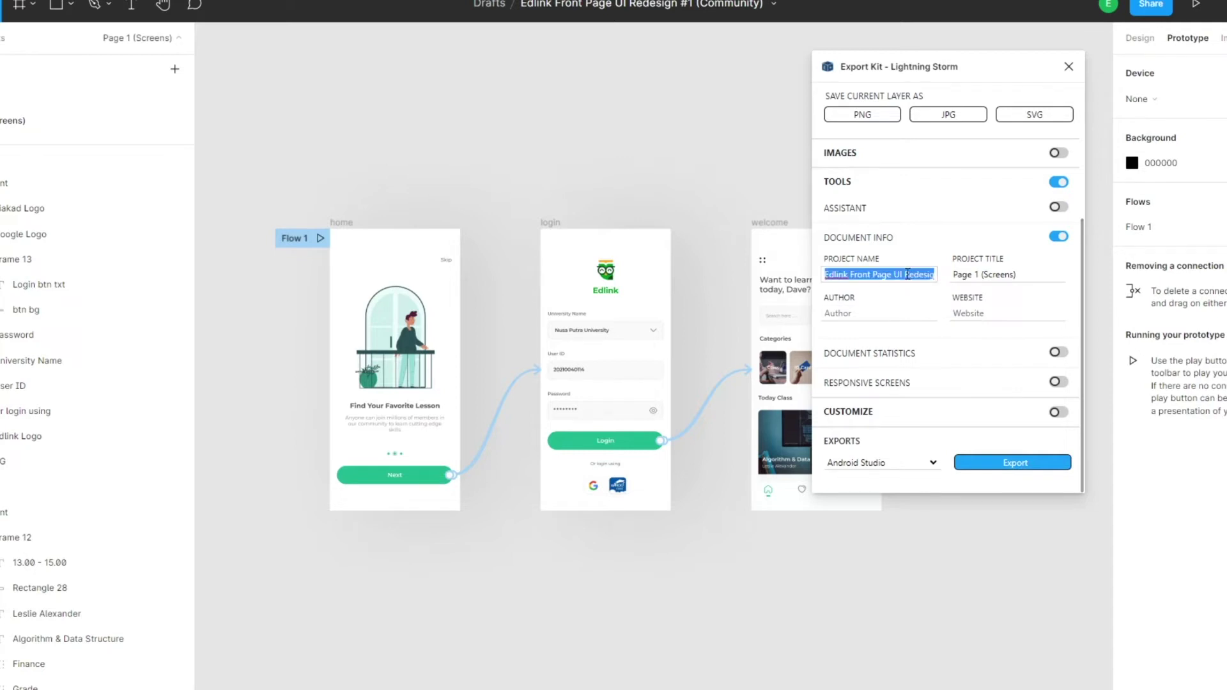
type("home")
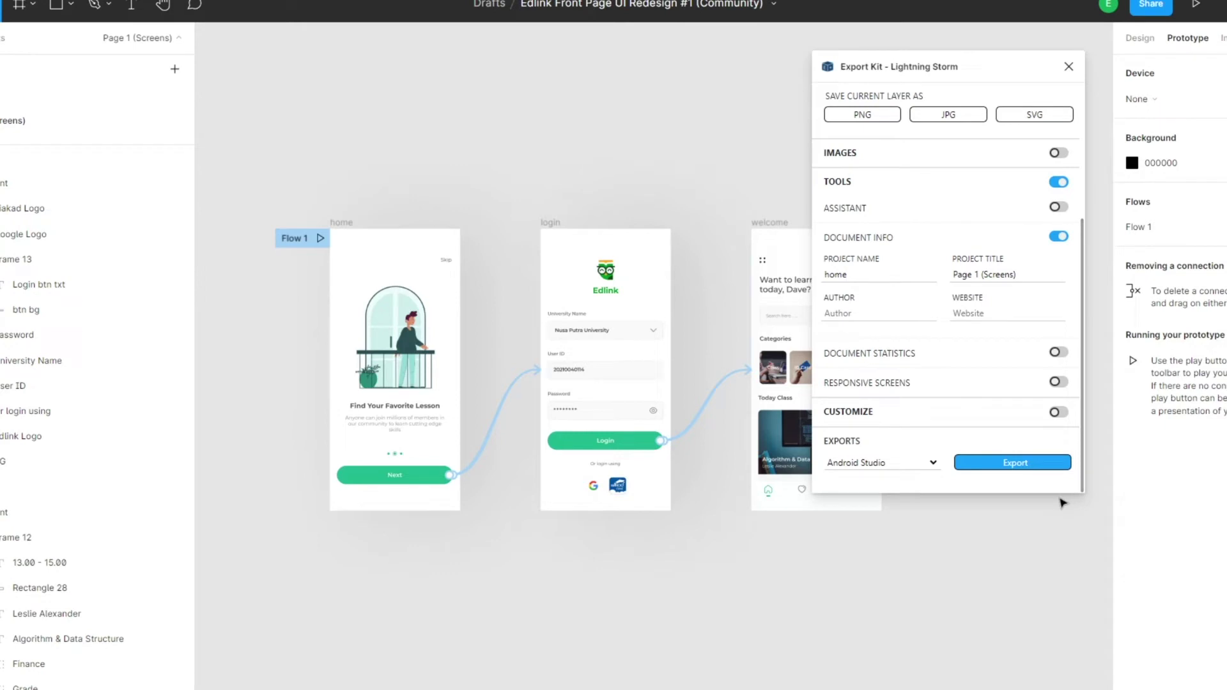
left_click(1021, 465)
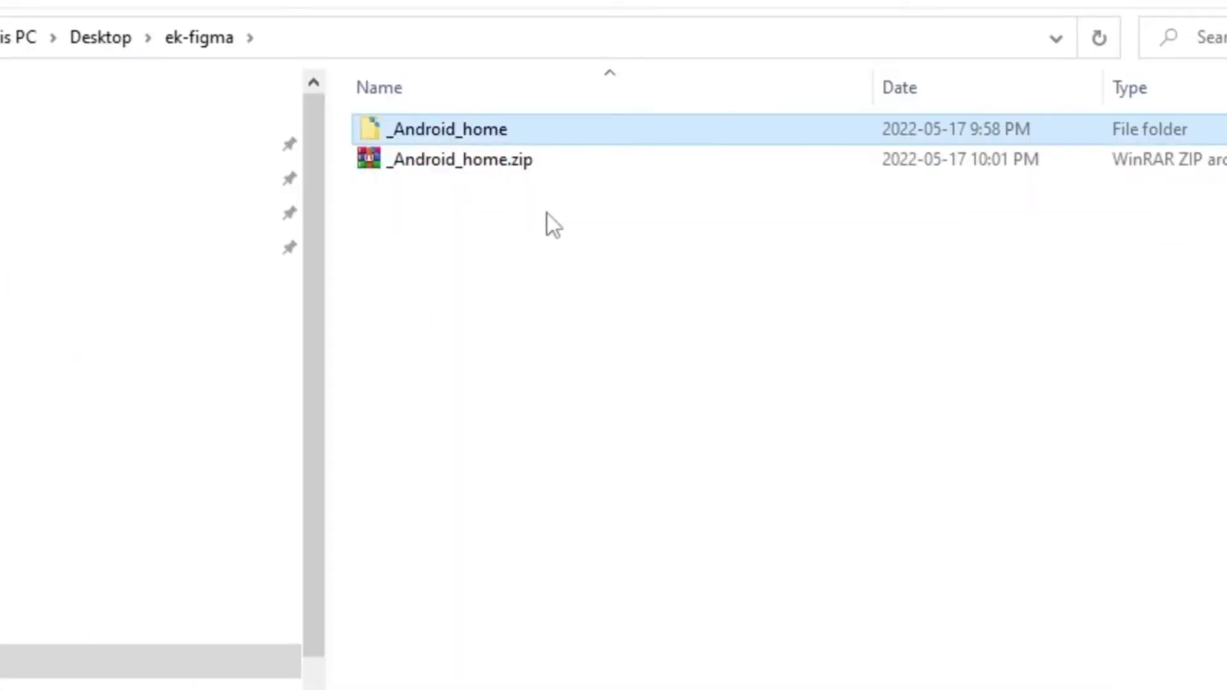
- Replace the old _Android_home folder with the newly extracted zip and copy its contents
key("Delete")
right_click(509, 130)
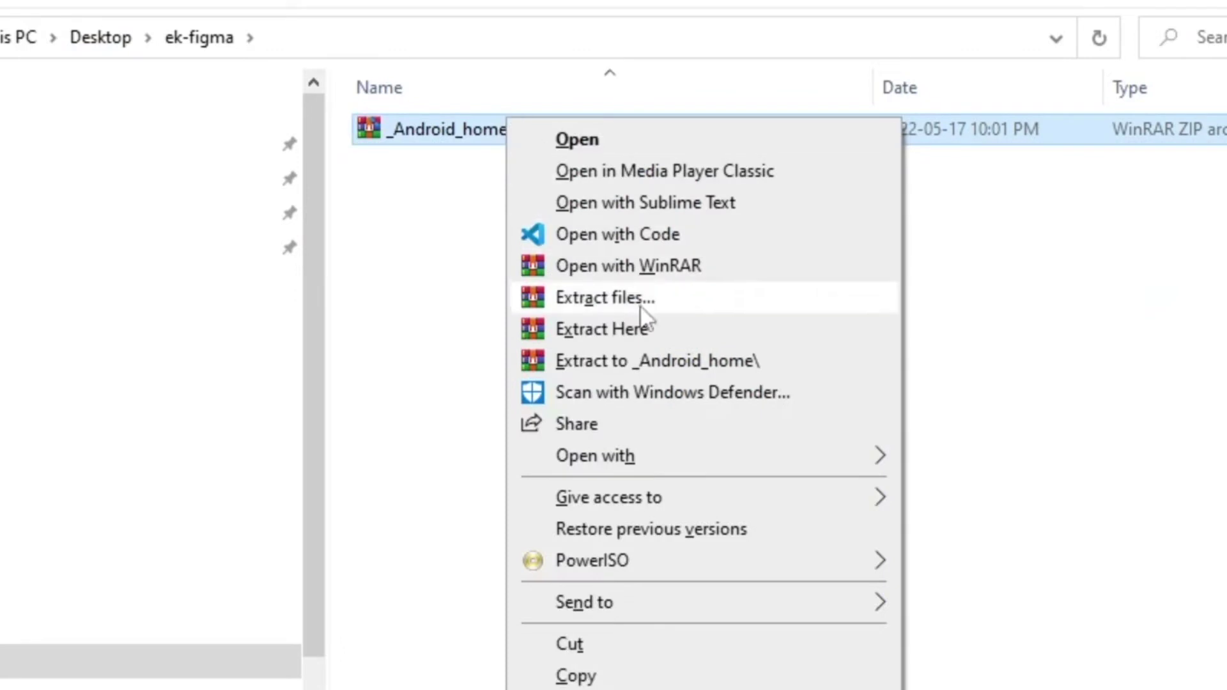
left_click(646, 329)
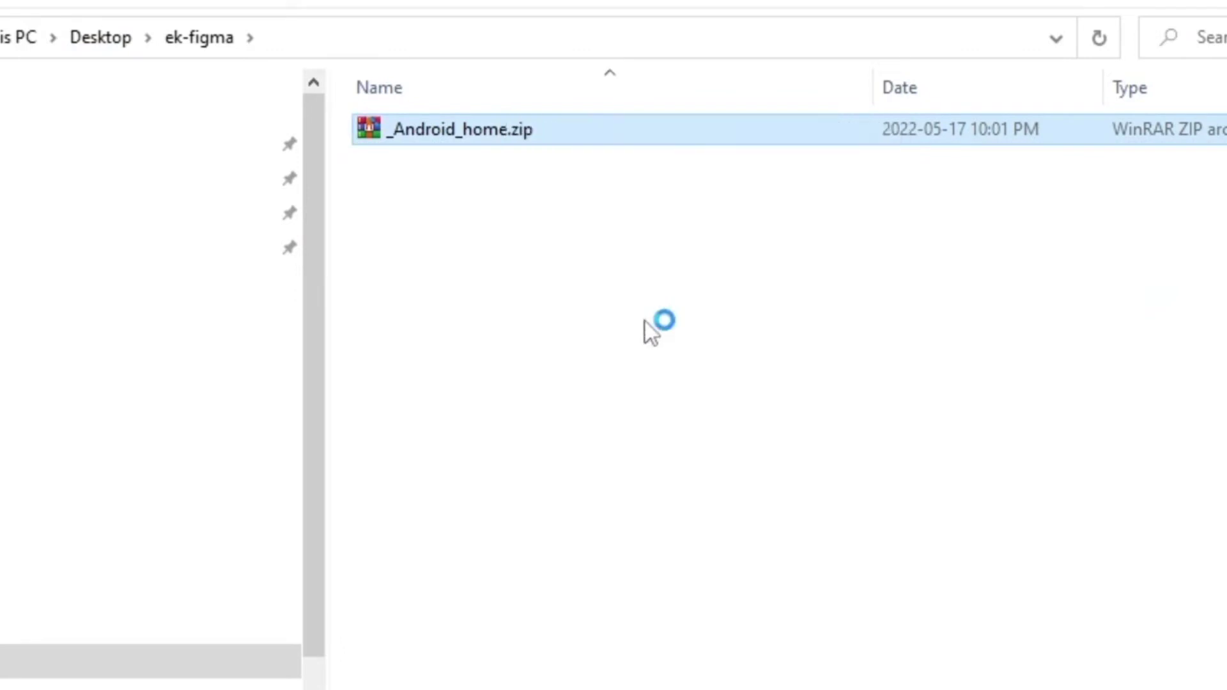
double_click(466, 148)
key("ctrl+a")
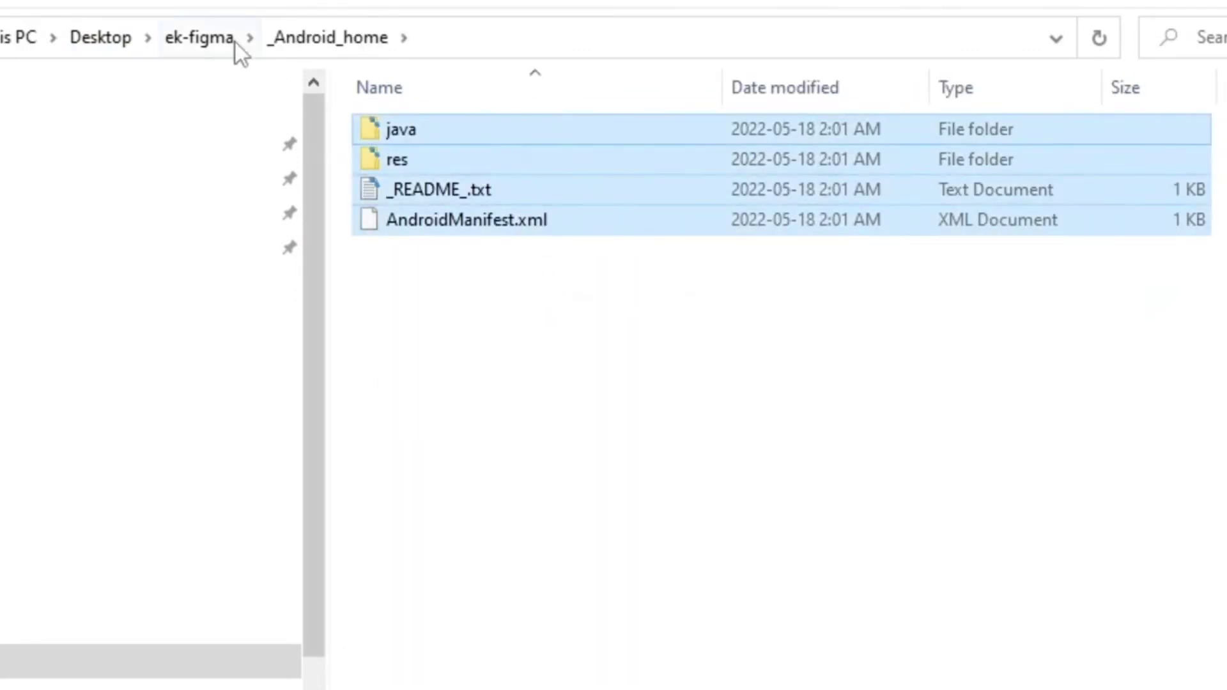
key("alt+Tab")
- Delete all the old images in MyApplication's res/drawable folder
left_click(481, 179)
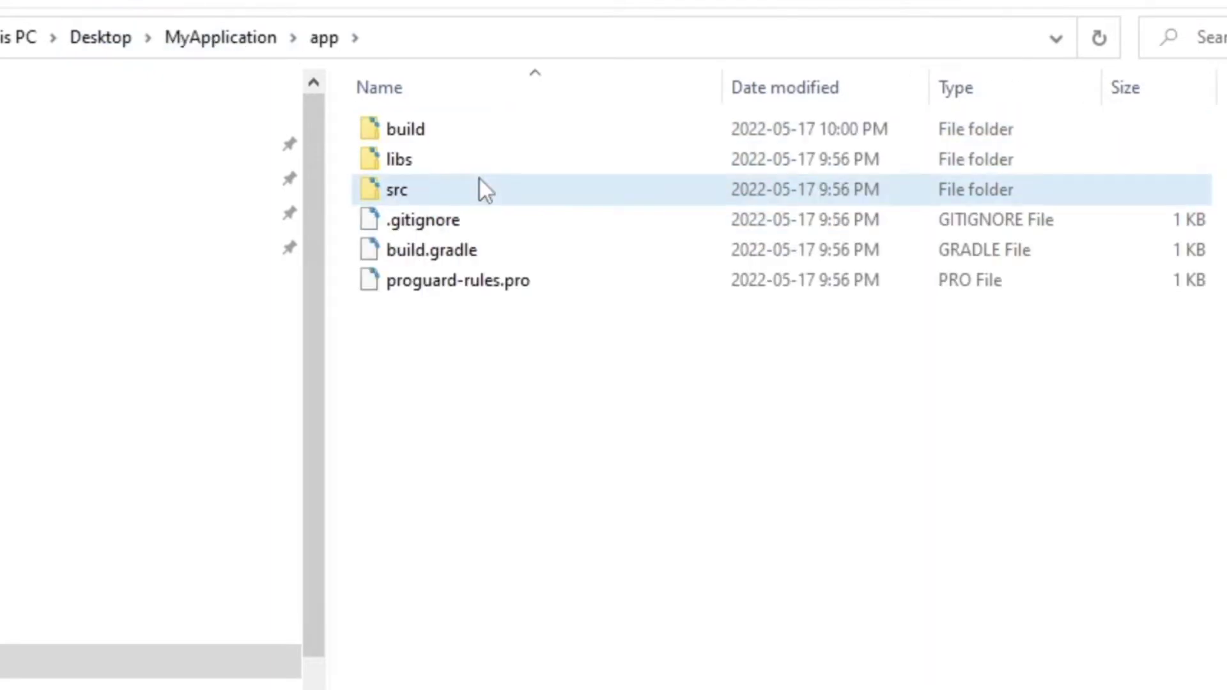
double_click(481, 179)
double_click(480, 159)
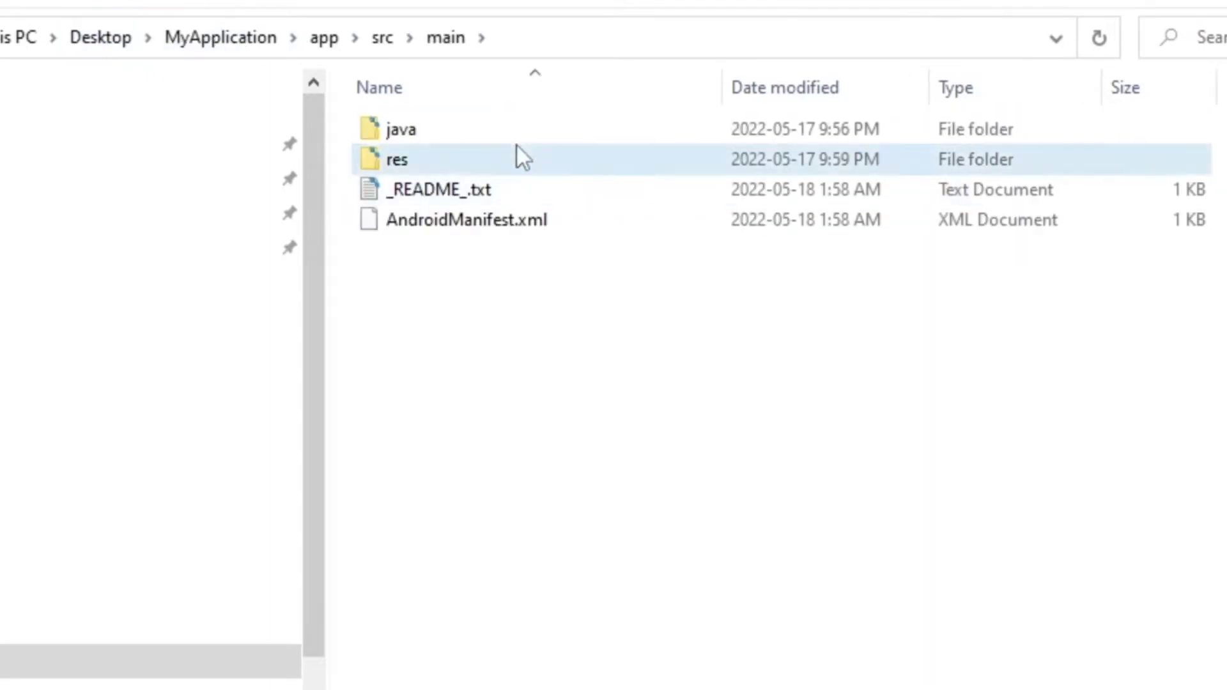
double_click(521, 157)
double_click(539, 137)
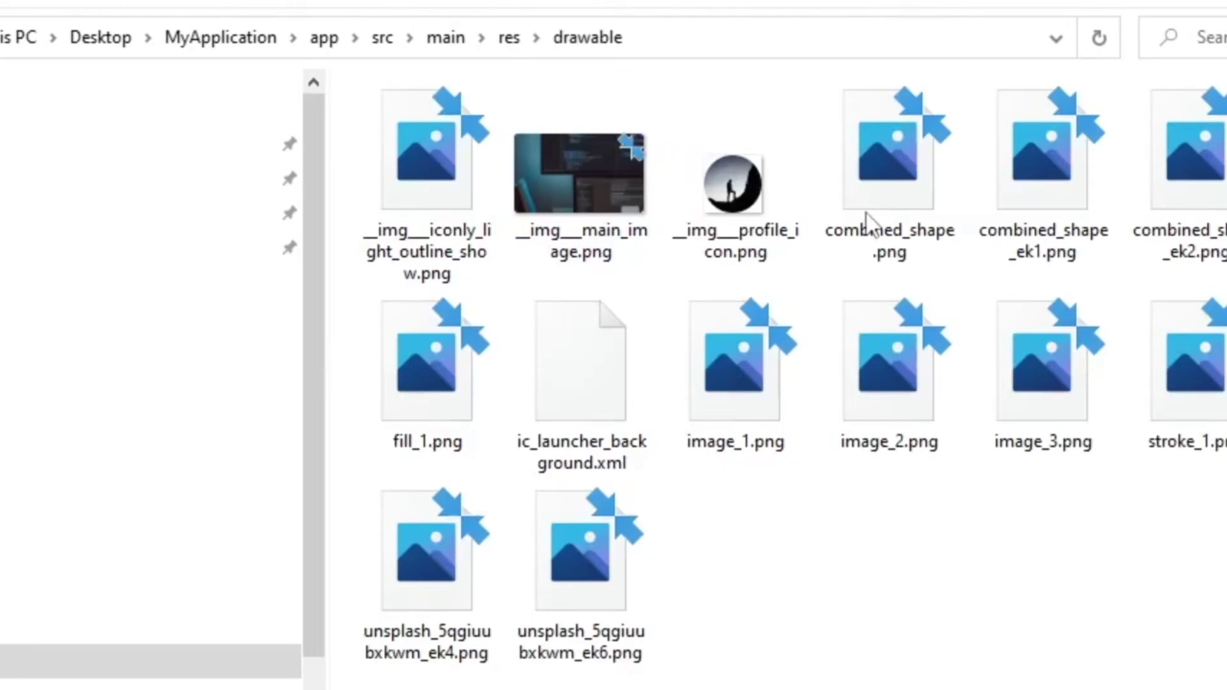
key("ctrl+a")
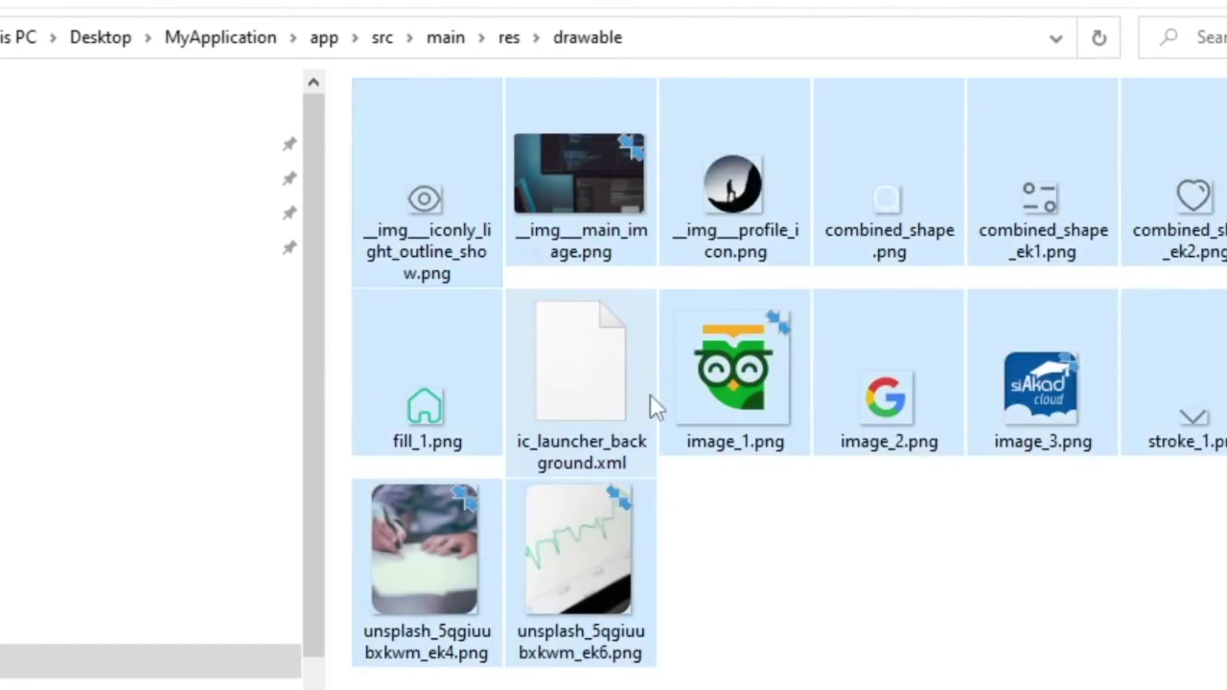
key("Delete")
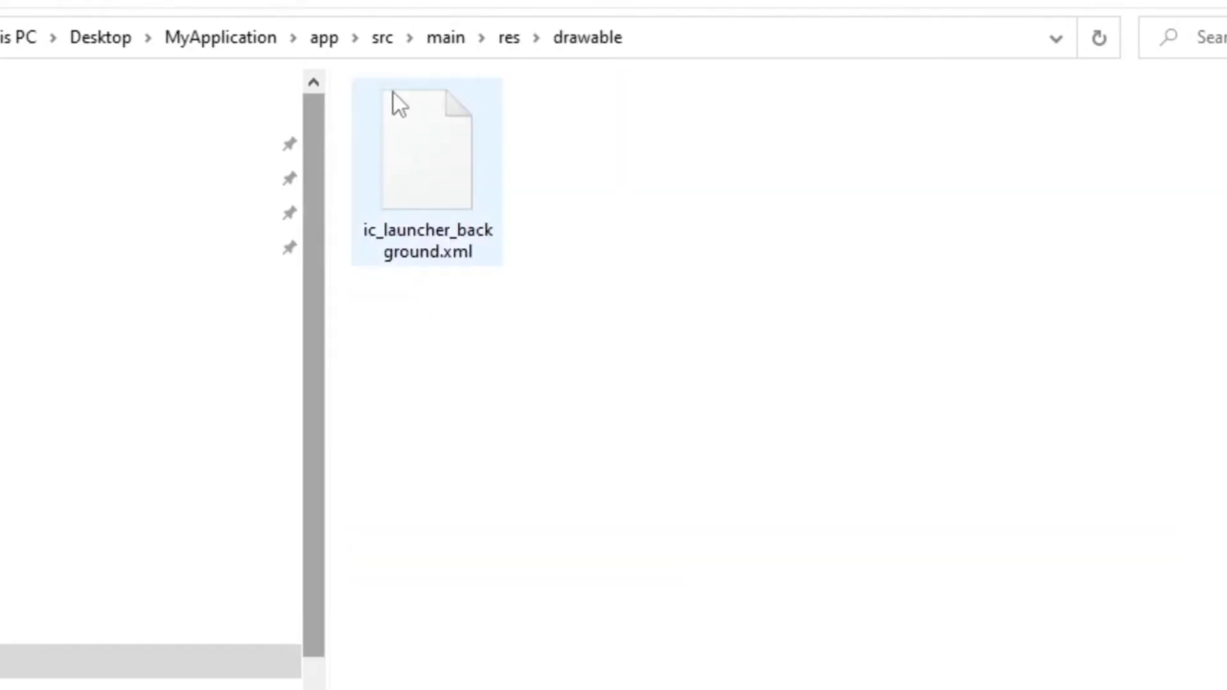
- Remove the drawable-nodpi and layout folders from res
left_click(509, 37)
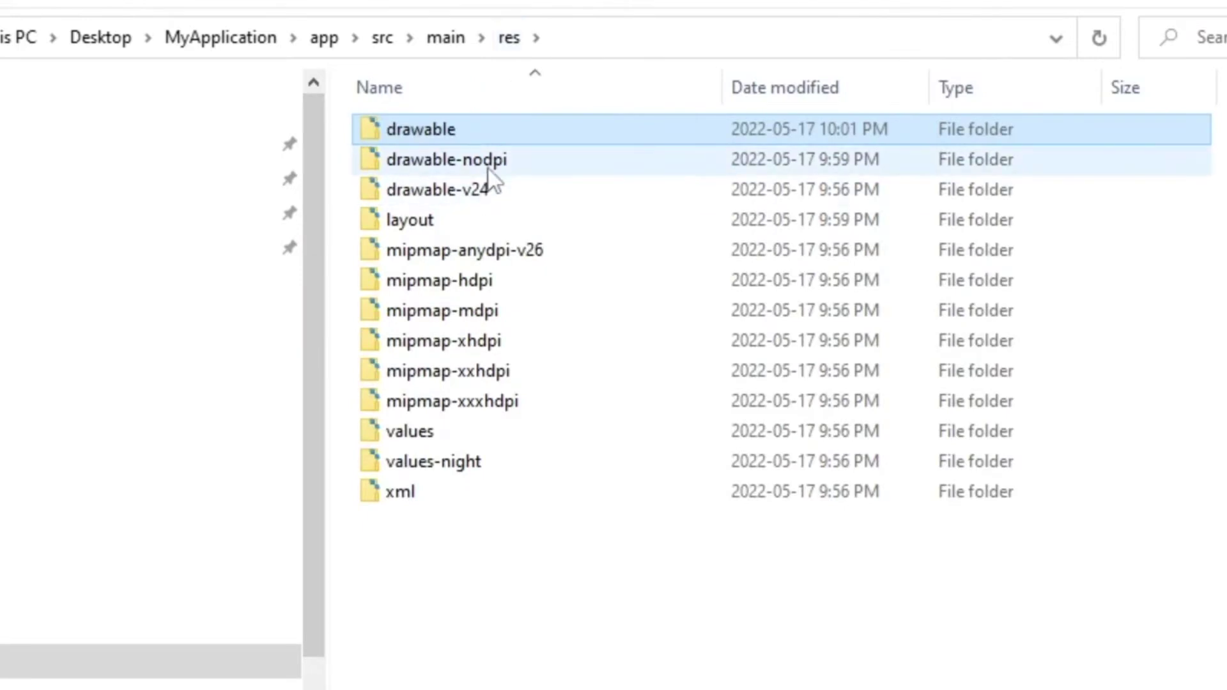
left_click(516, 161)
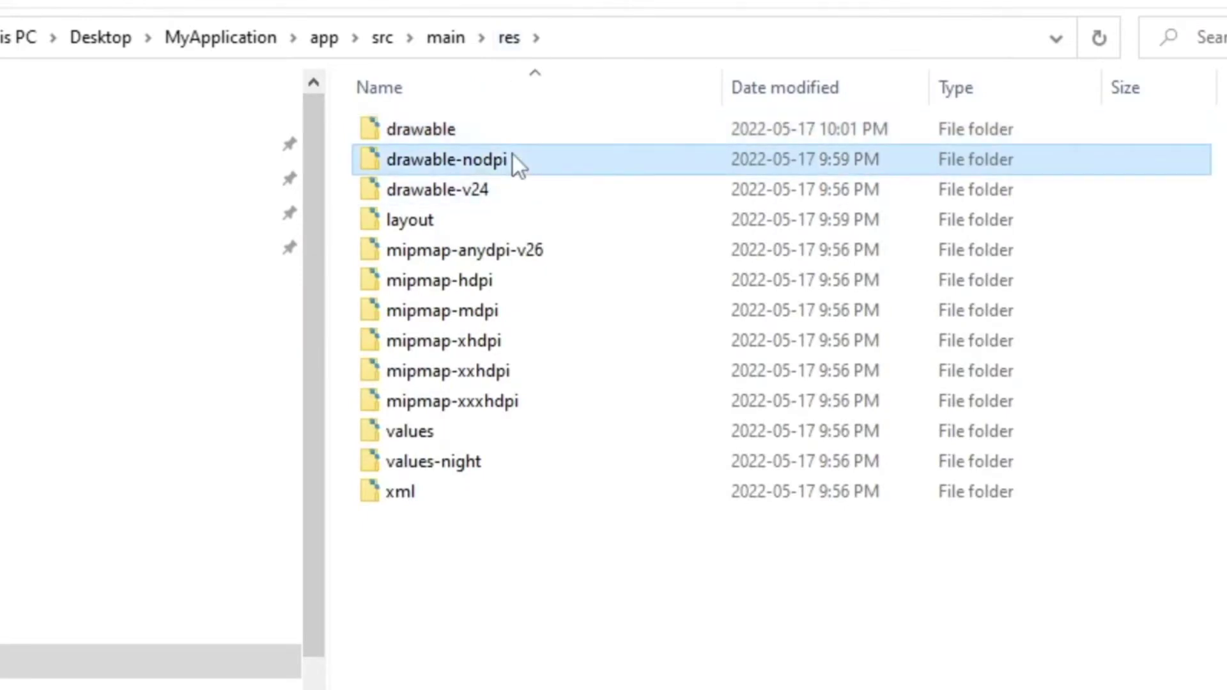
key("Delete")
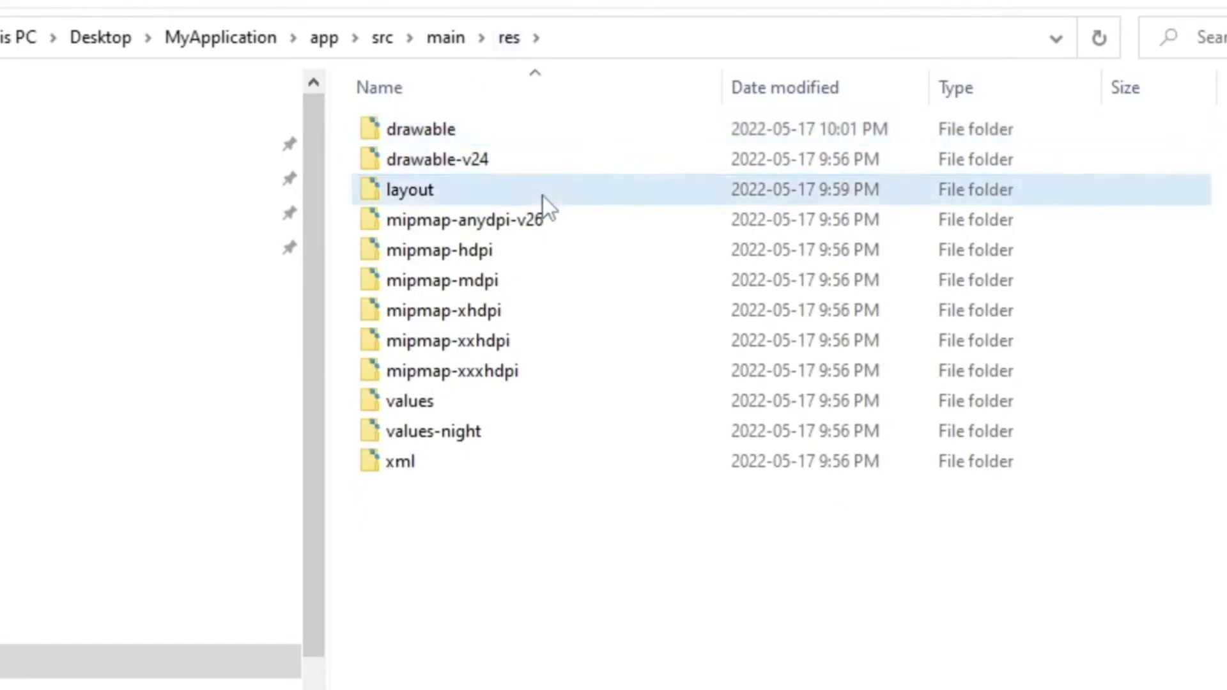
left_click(541, 192)
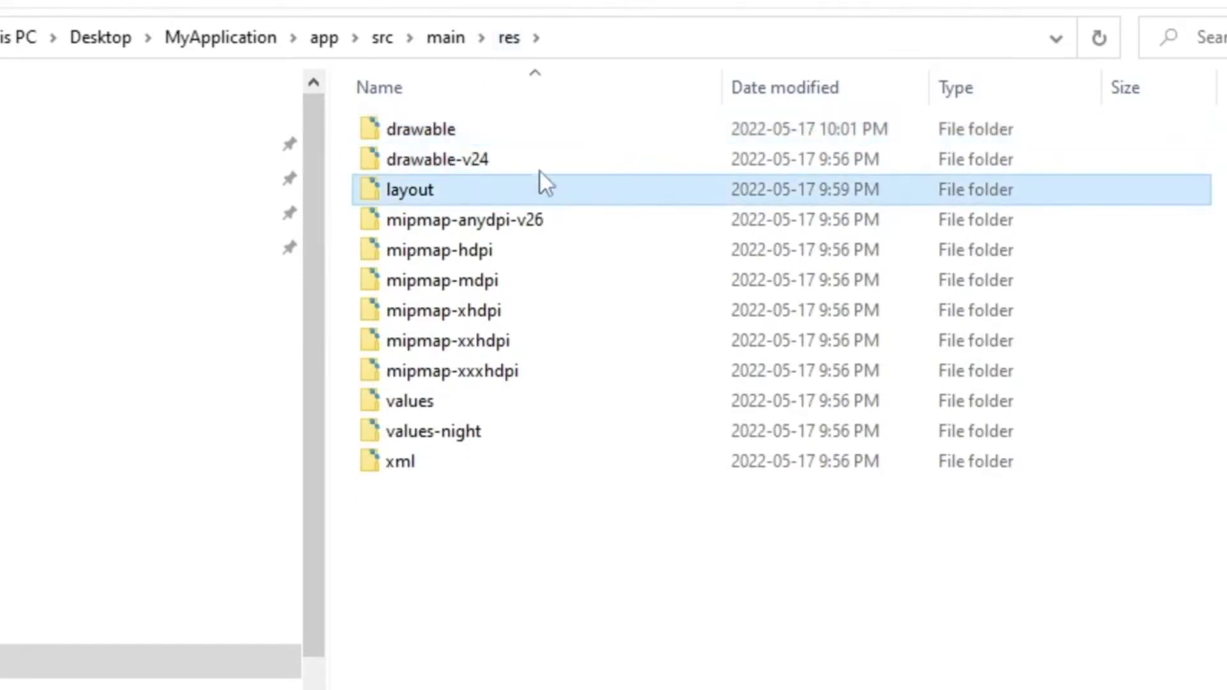
- Paste the exported files into app/src/main, replacing the 8 same-named files
left_click(459, 55)
left_click(699, 562)
key("ctrl+v")
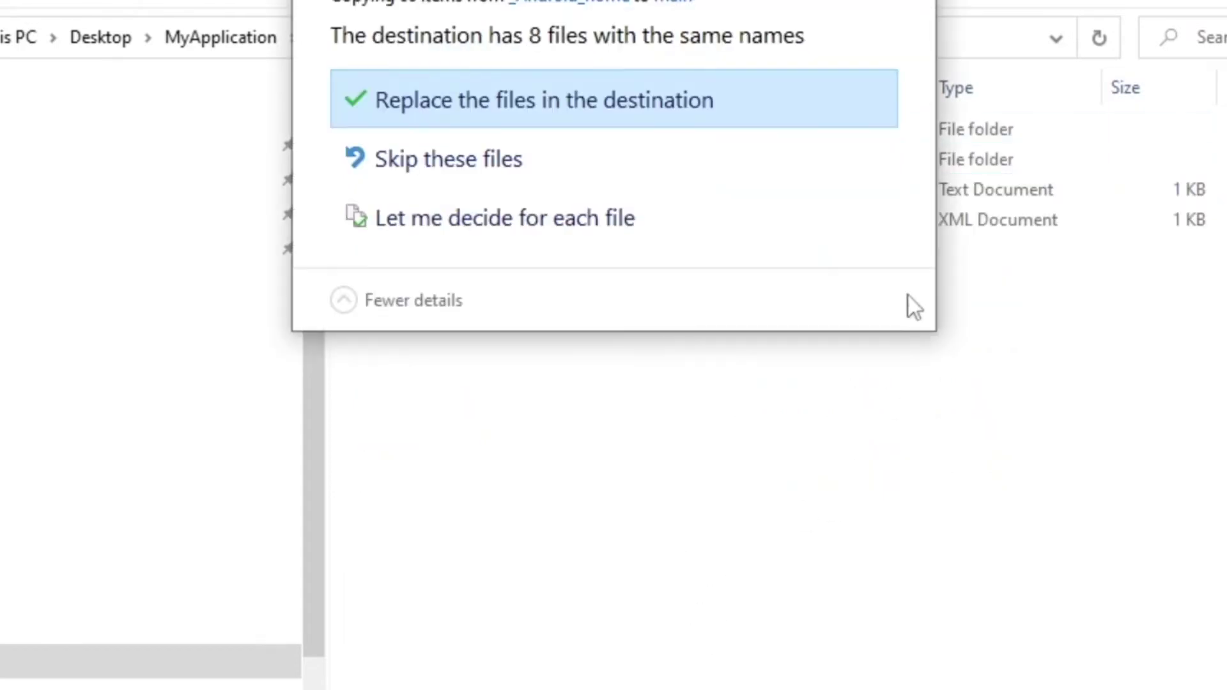
left_click(666, 114)
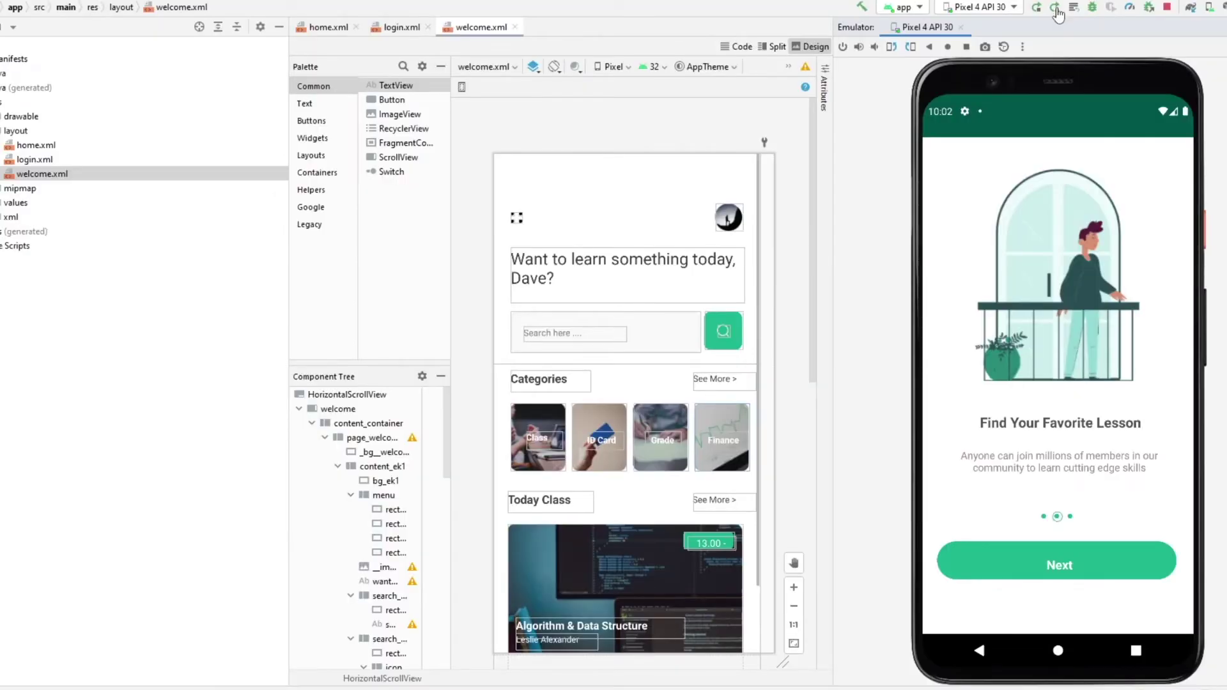
- Apply the changes and relaunch the rebuilt Edlink app on the emulator
left_click(1055, 9)
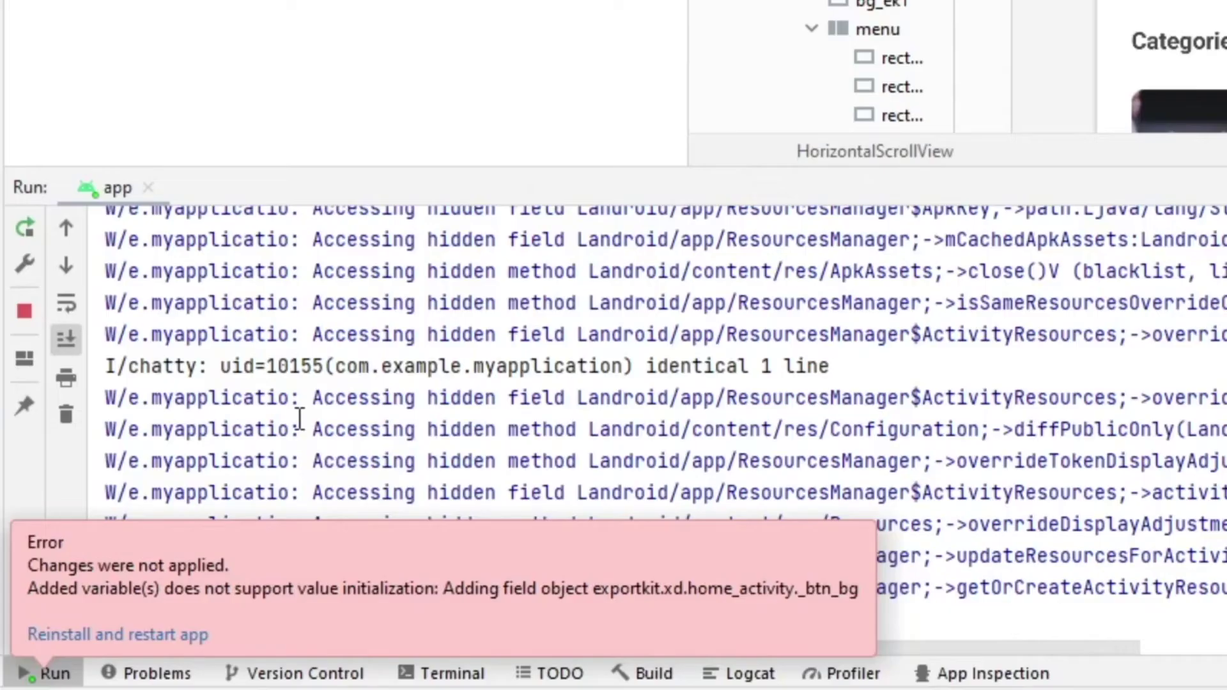
left_click(156, 642)
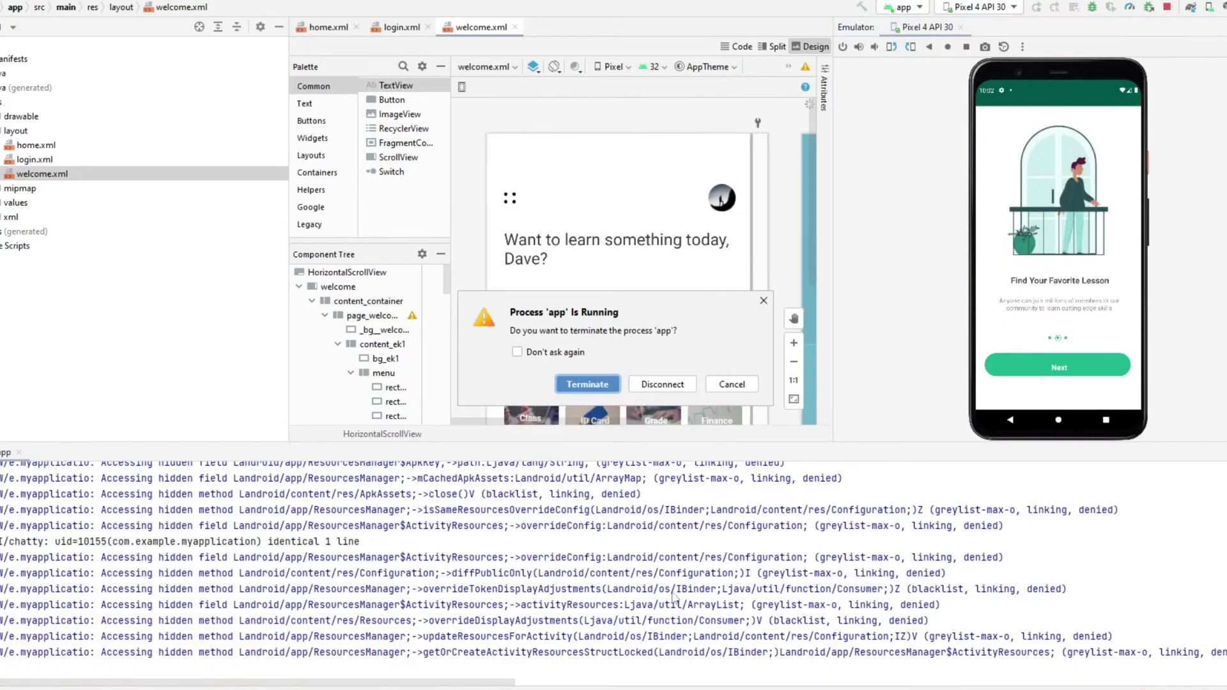
left_click(601, 389)
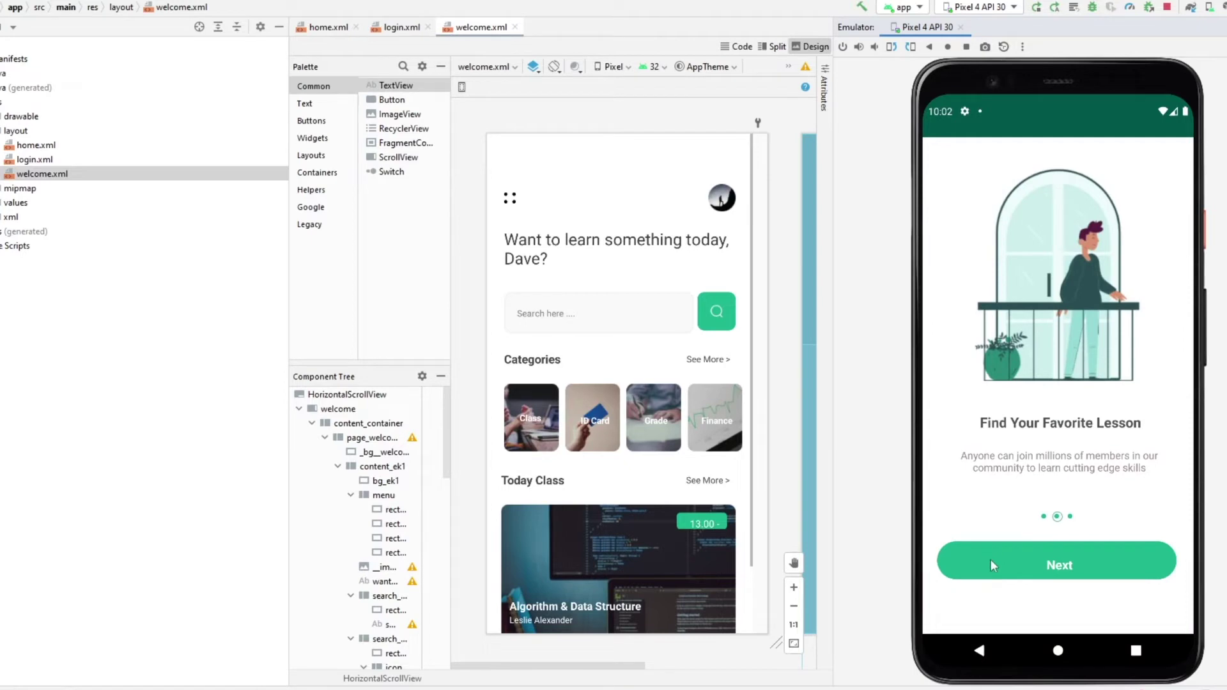
- Test navigation from onboarding to login, through Login to the welcome screen and back
left_click(991, 559)
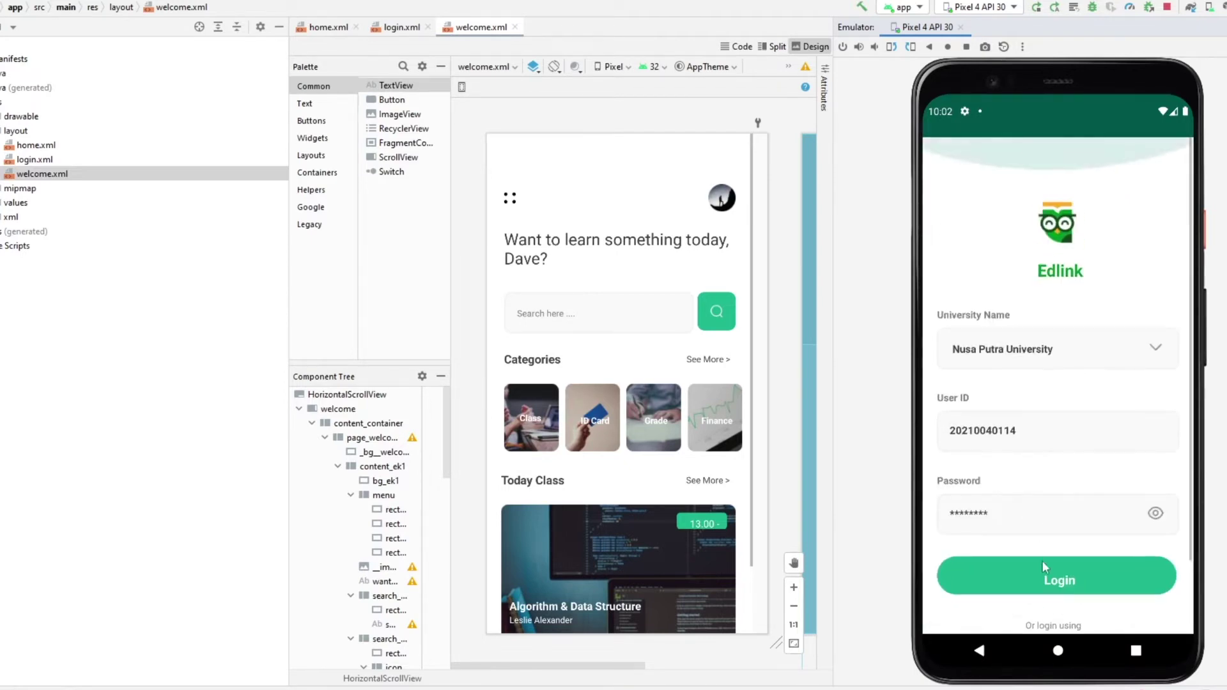
left_click(998, 583)
scroll(1040, 503, "down", 2)
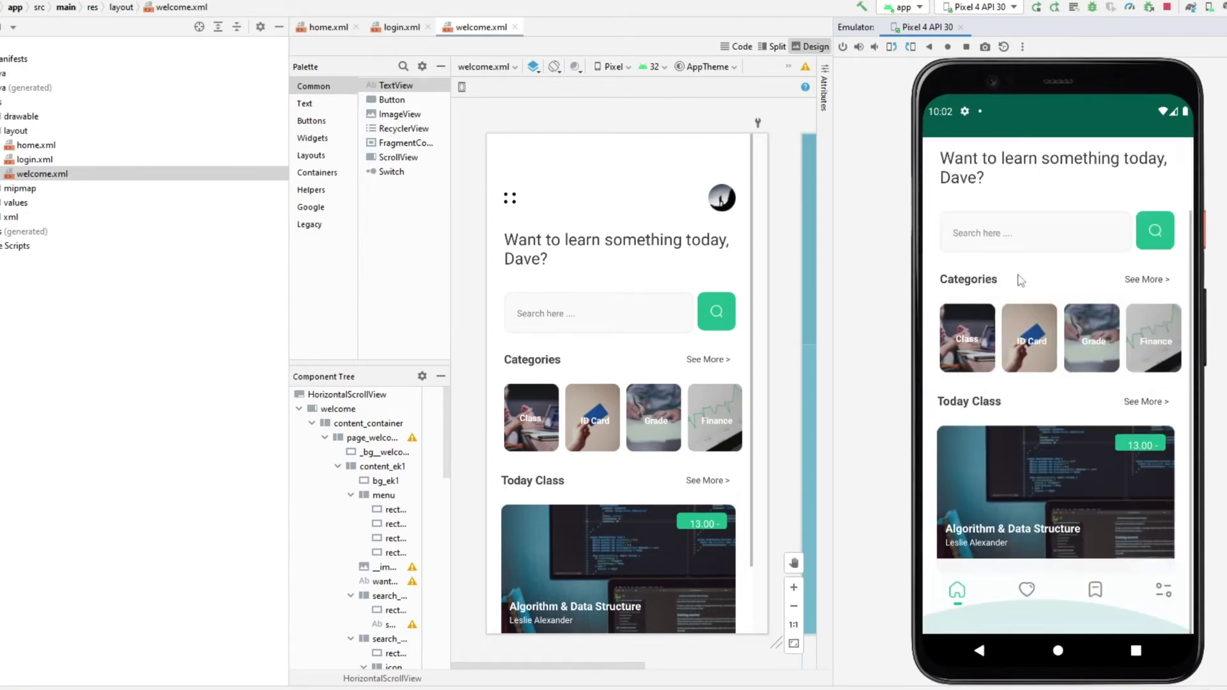
scroll(1042, 486, "up", 2)
scroll(1016, 536, "down", 2)
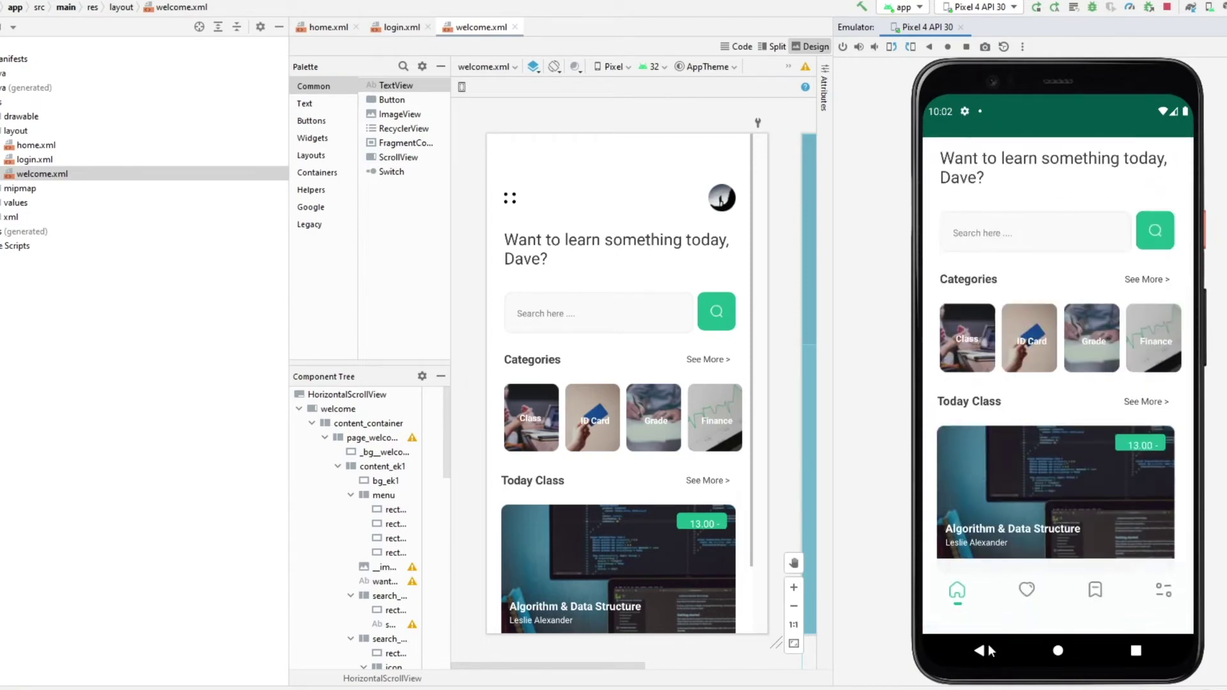
left_click(980, 650)
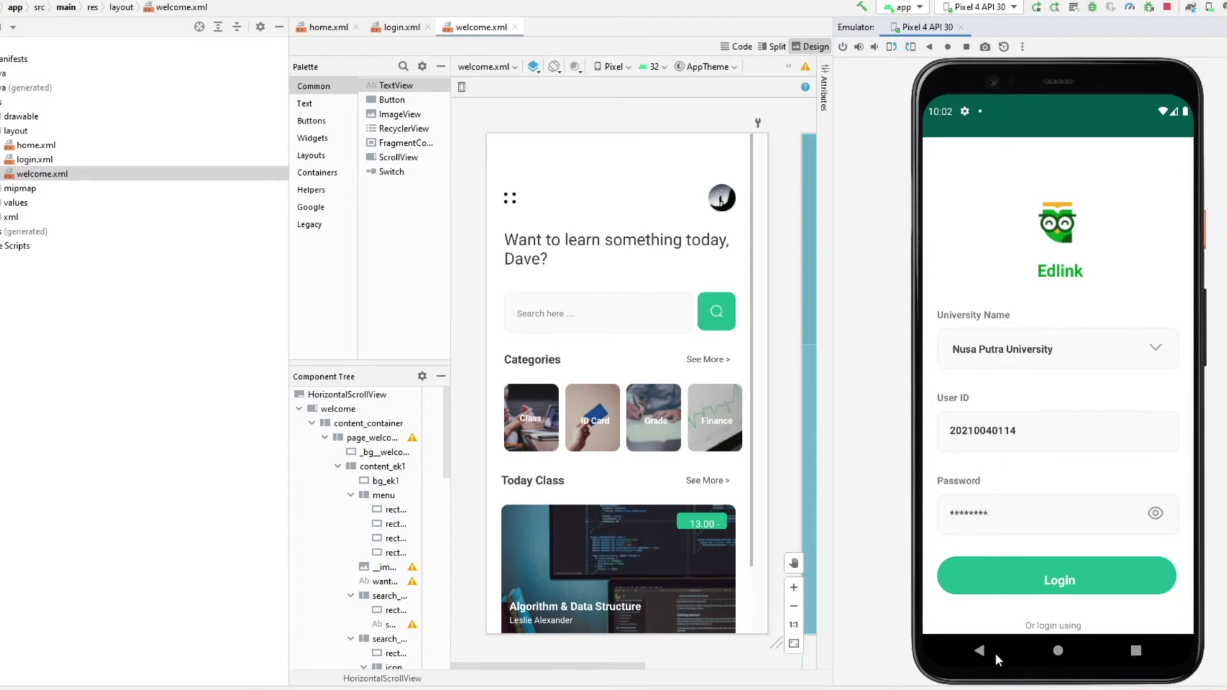
left_click(1000, 579)
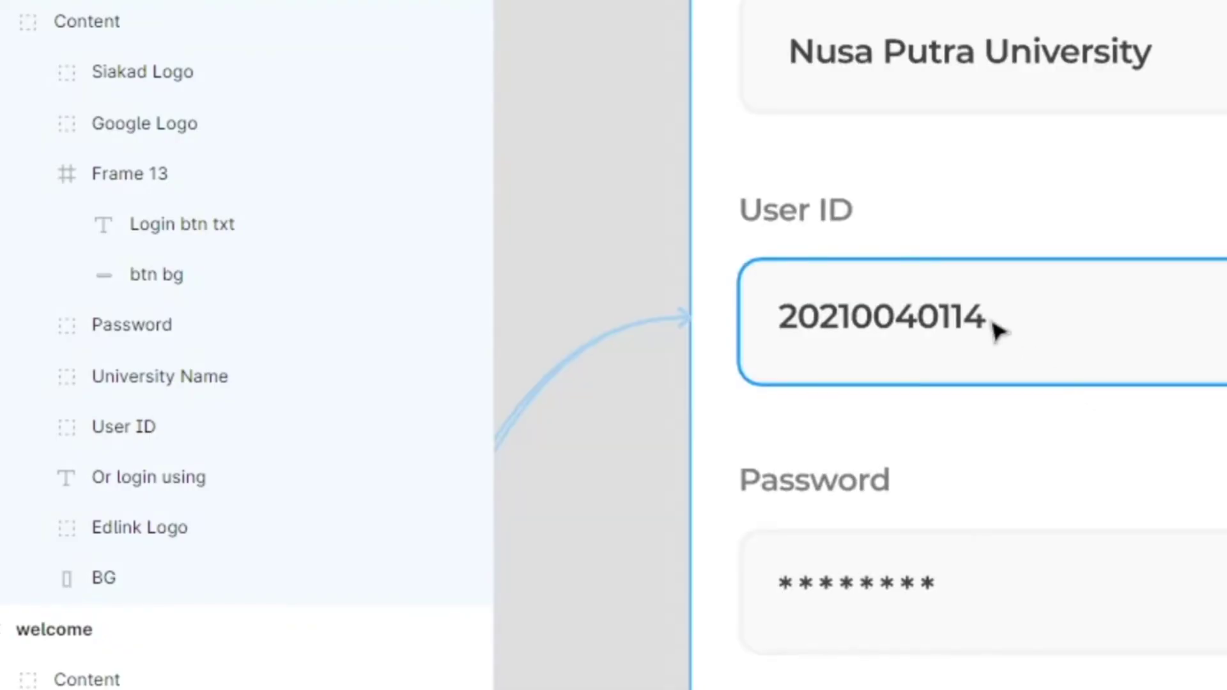
- Prefix the userid layer name with ${class|EditText} and make its text box slightly taller
left_click(876, 317)
double_click(875, 318)
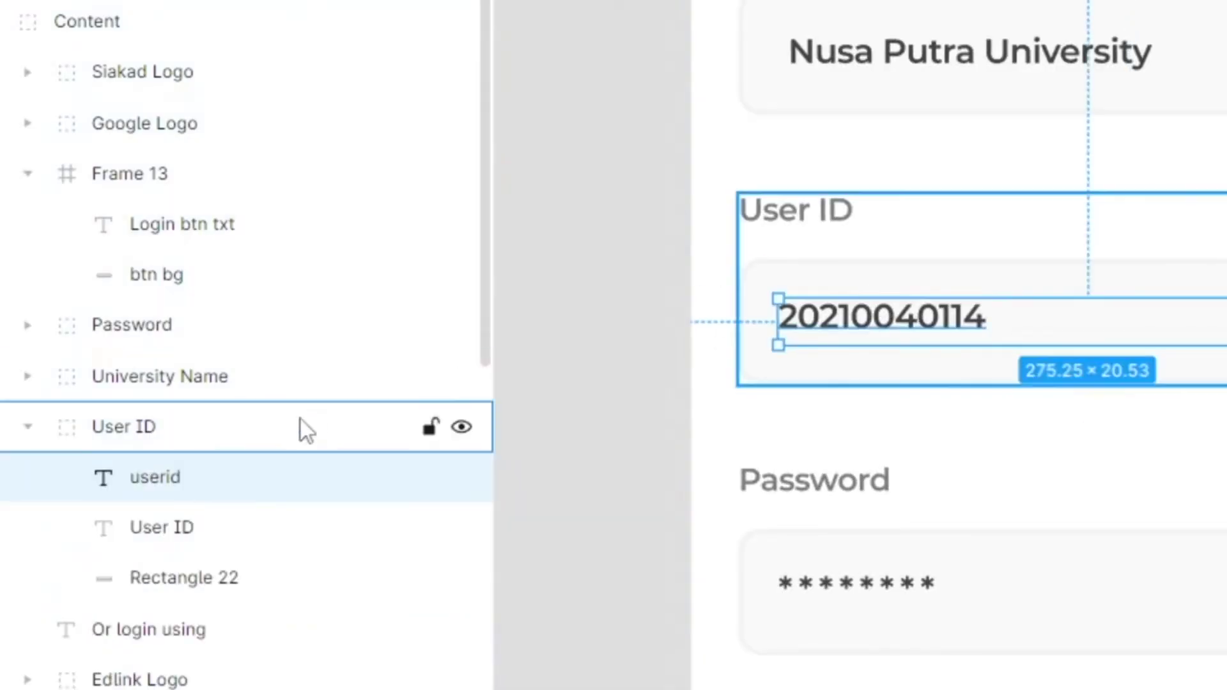
double_click(170, 474)
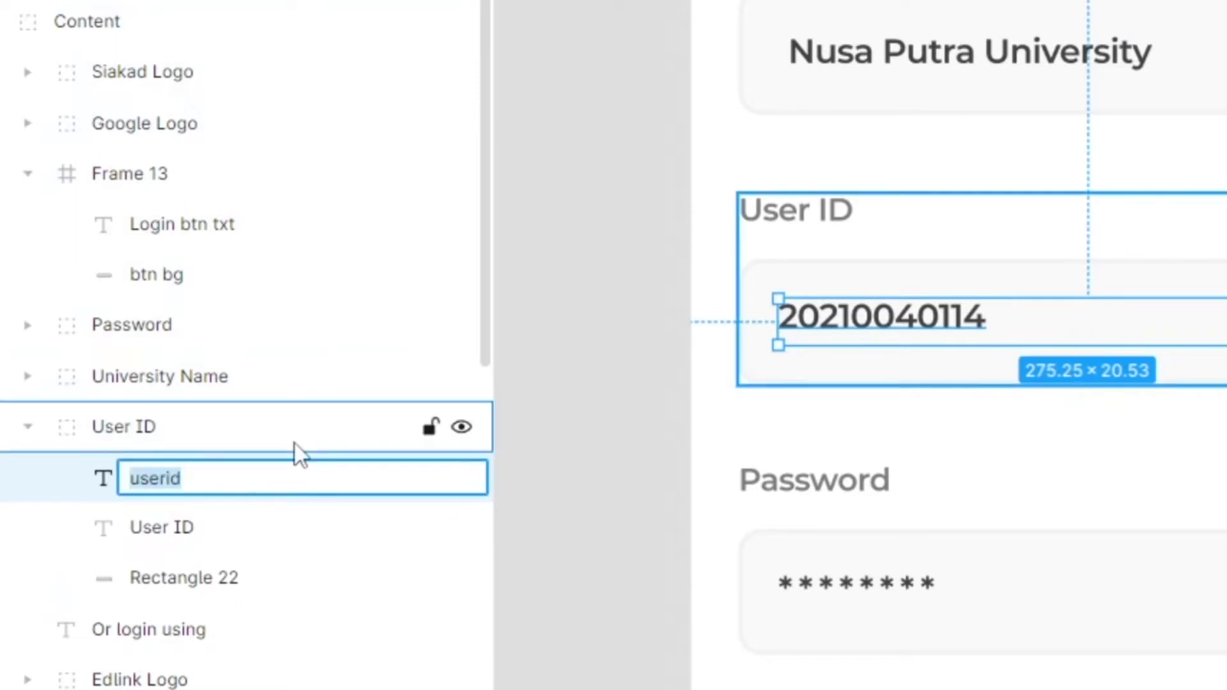
key("Home")
type("${cla")
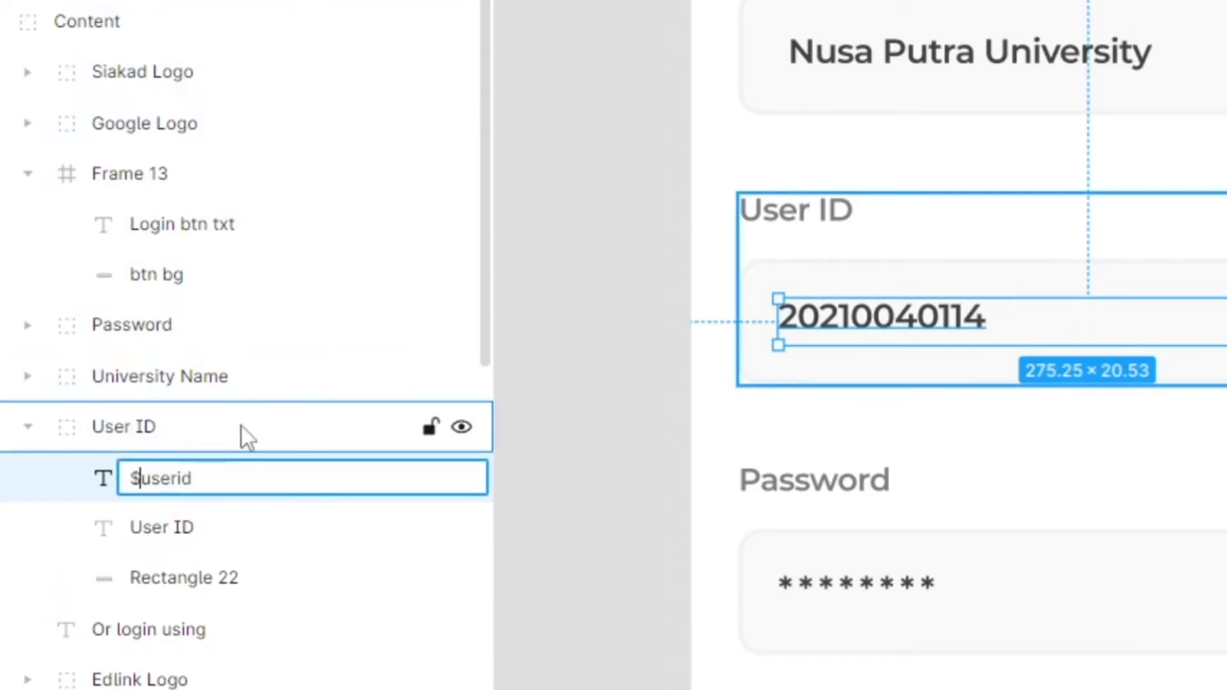
type("ss|E")
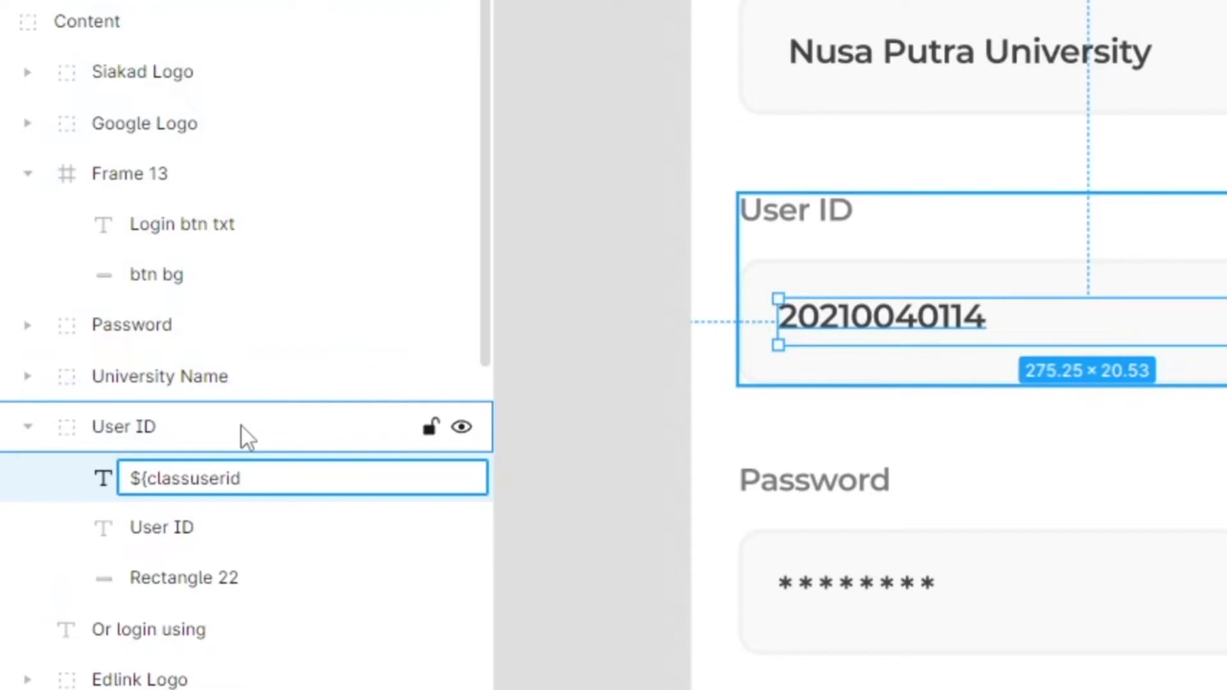
type("ditText")
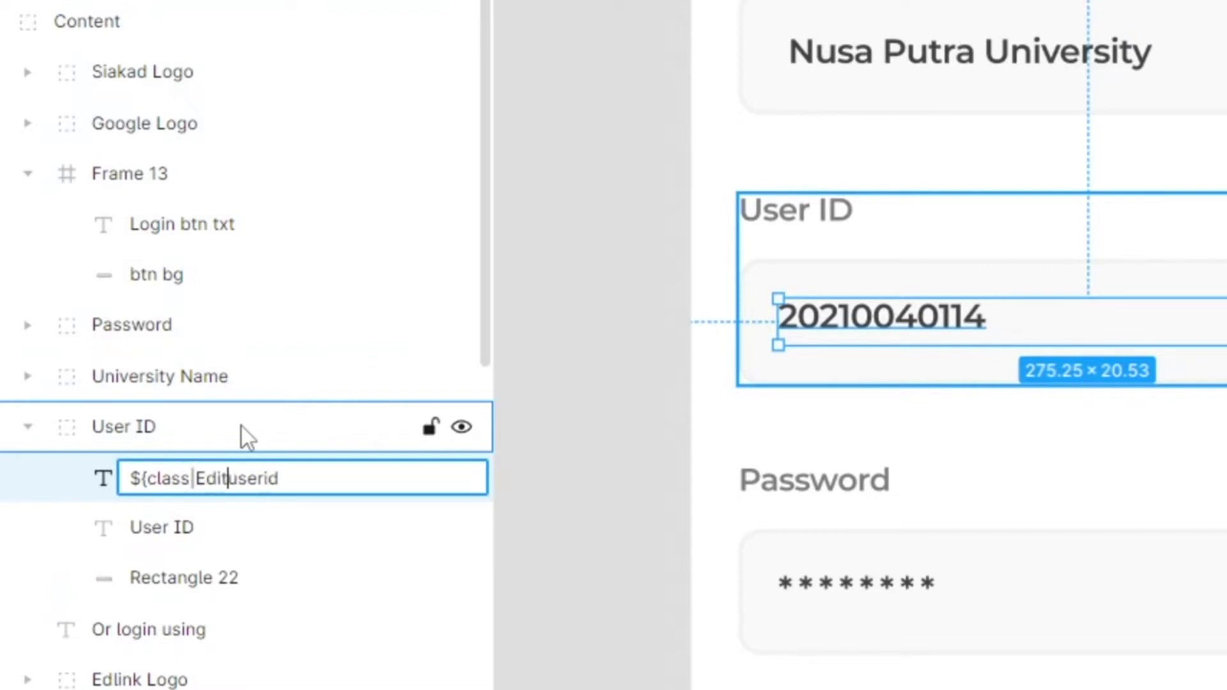
type("}")
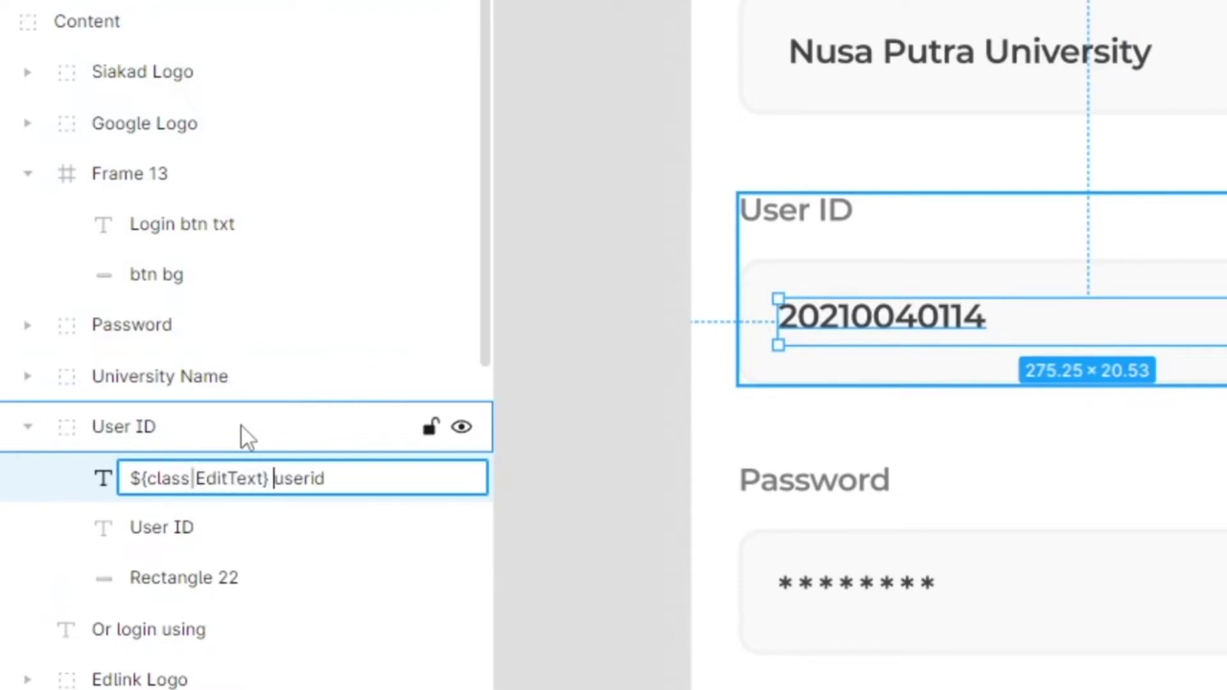
key("Return")
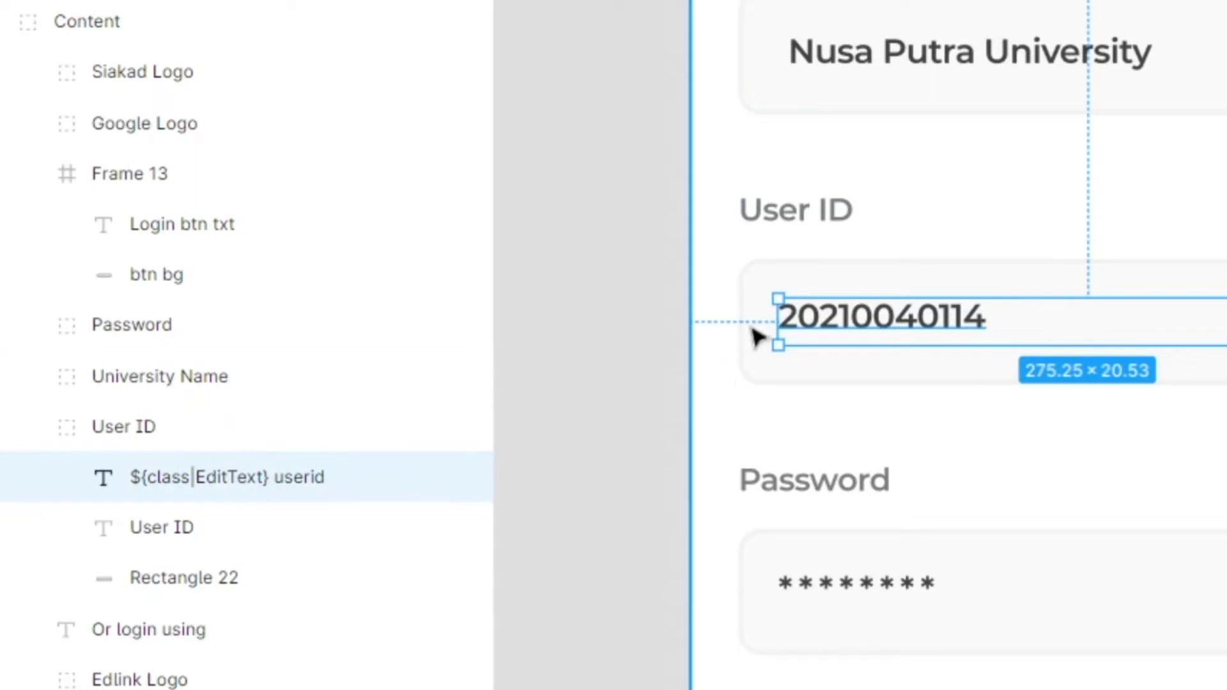
left_click_drag(976, 345, 1016, 362)
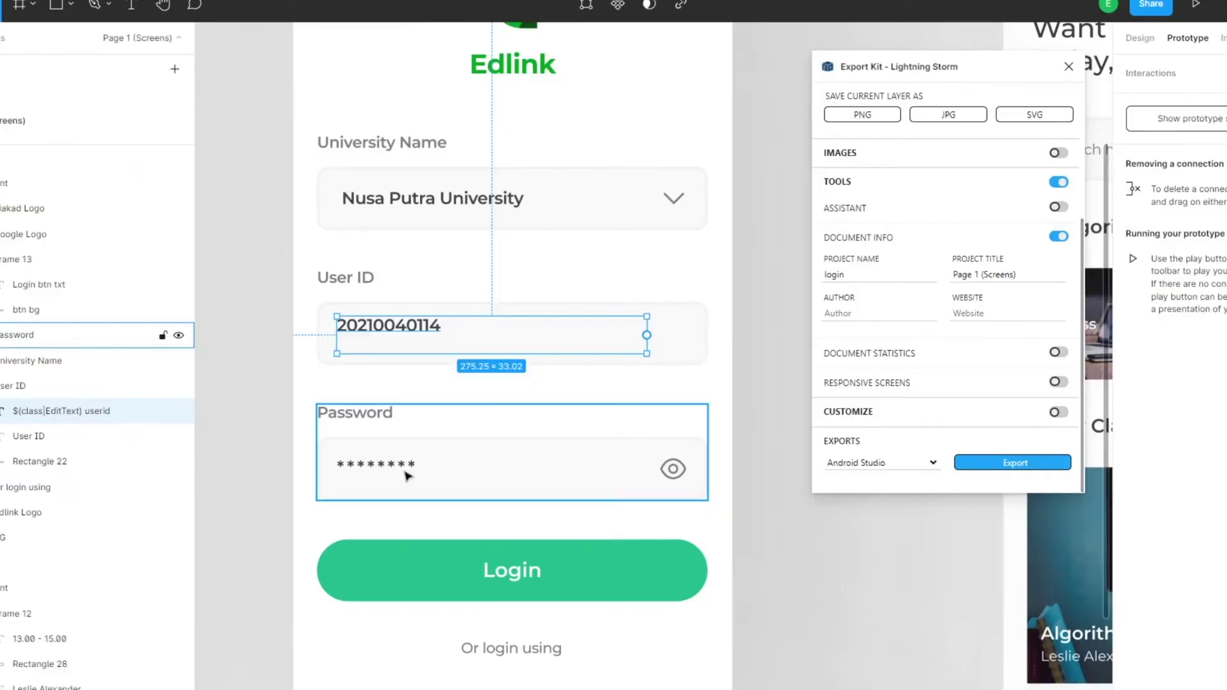
- Rename the password text layer to ${class|EditText:textPassword} userpass
left_click(916, 597)
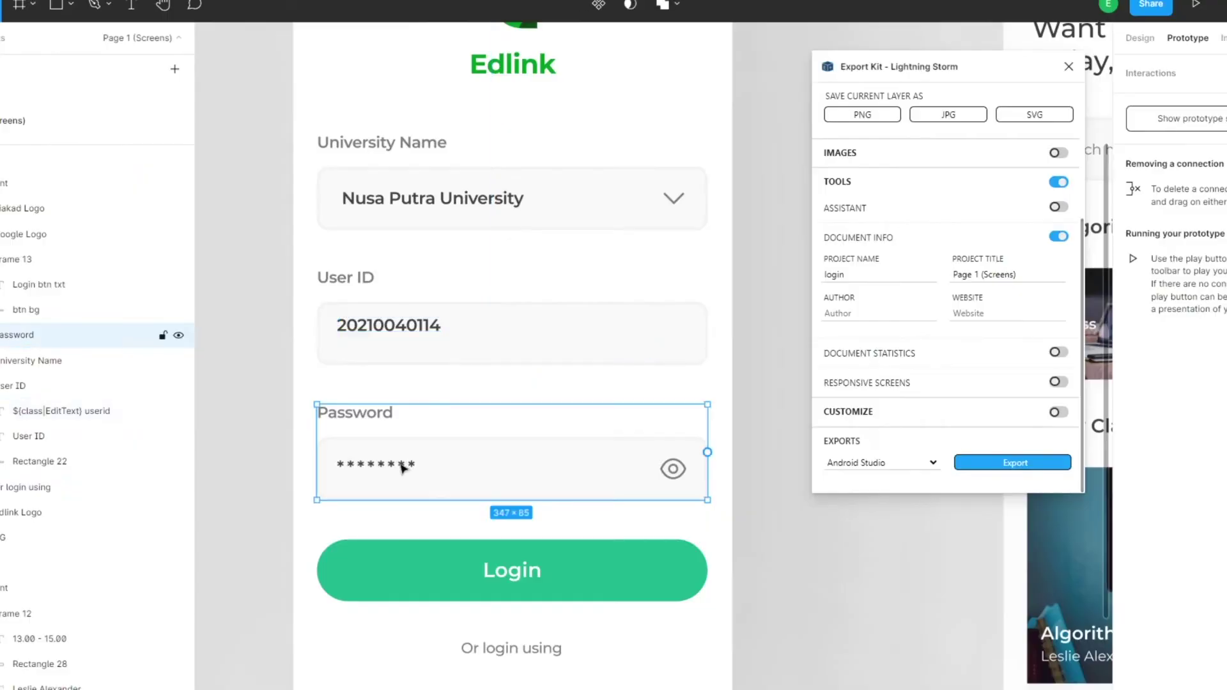
double_click(916, 588)
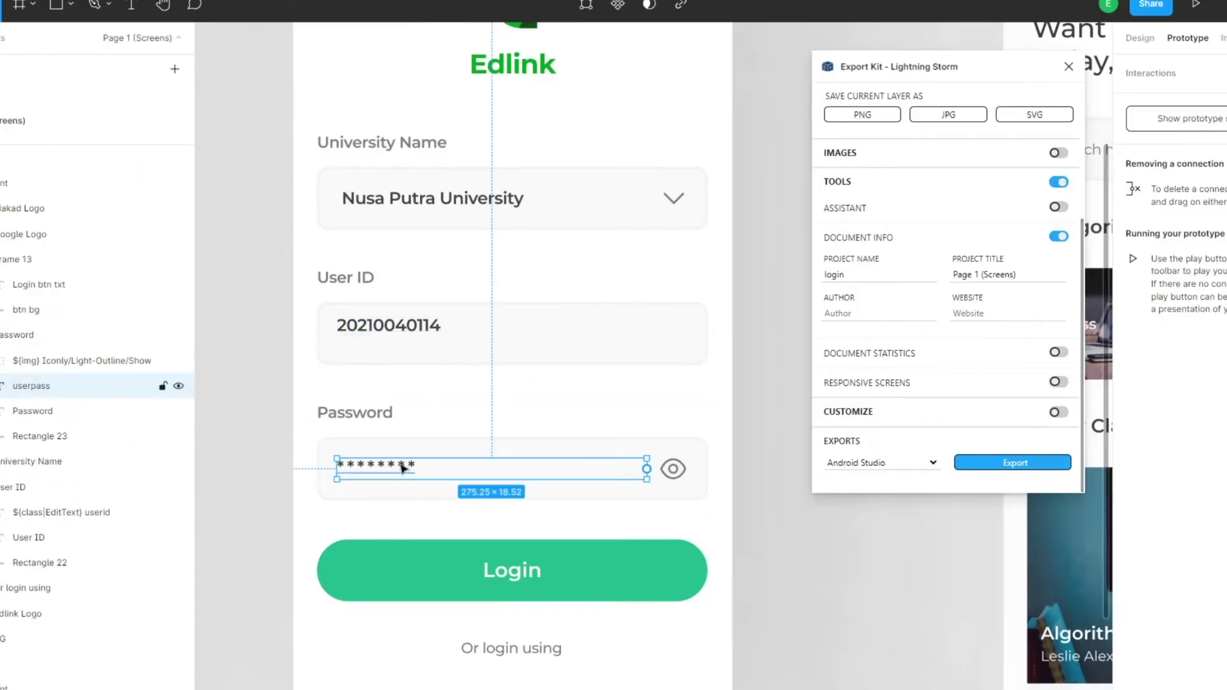
double_click(37, 386)
key("Home")
type("${")
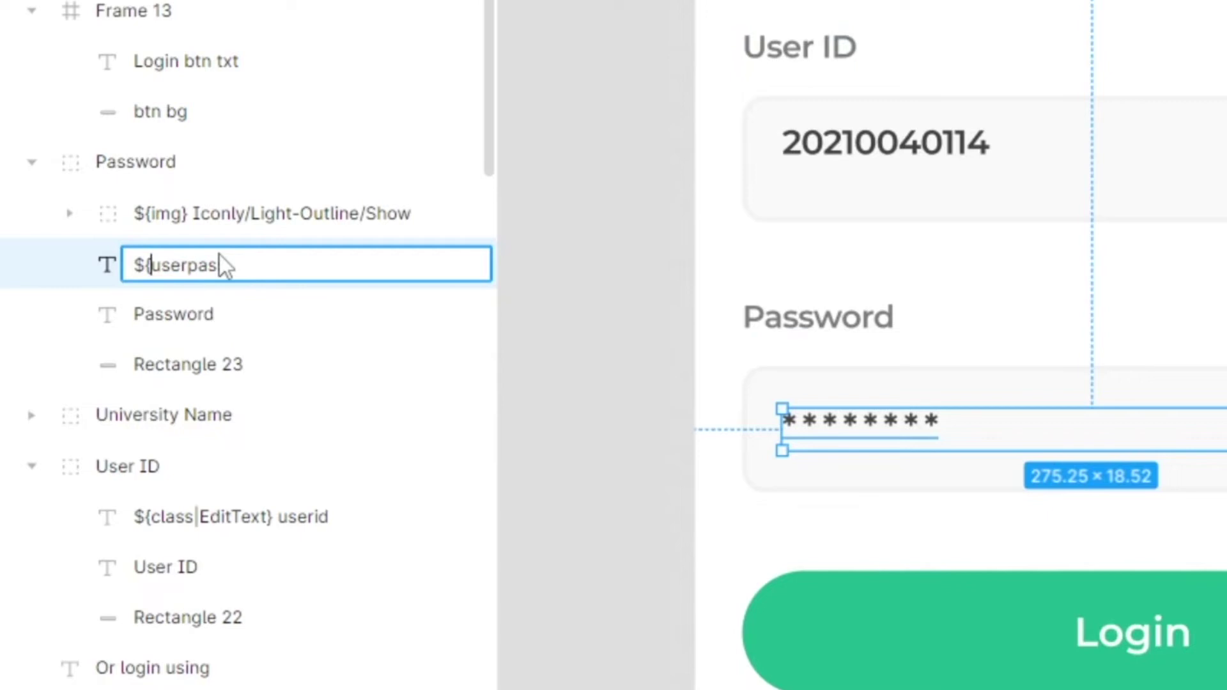
type("class|")
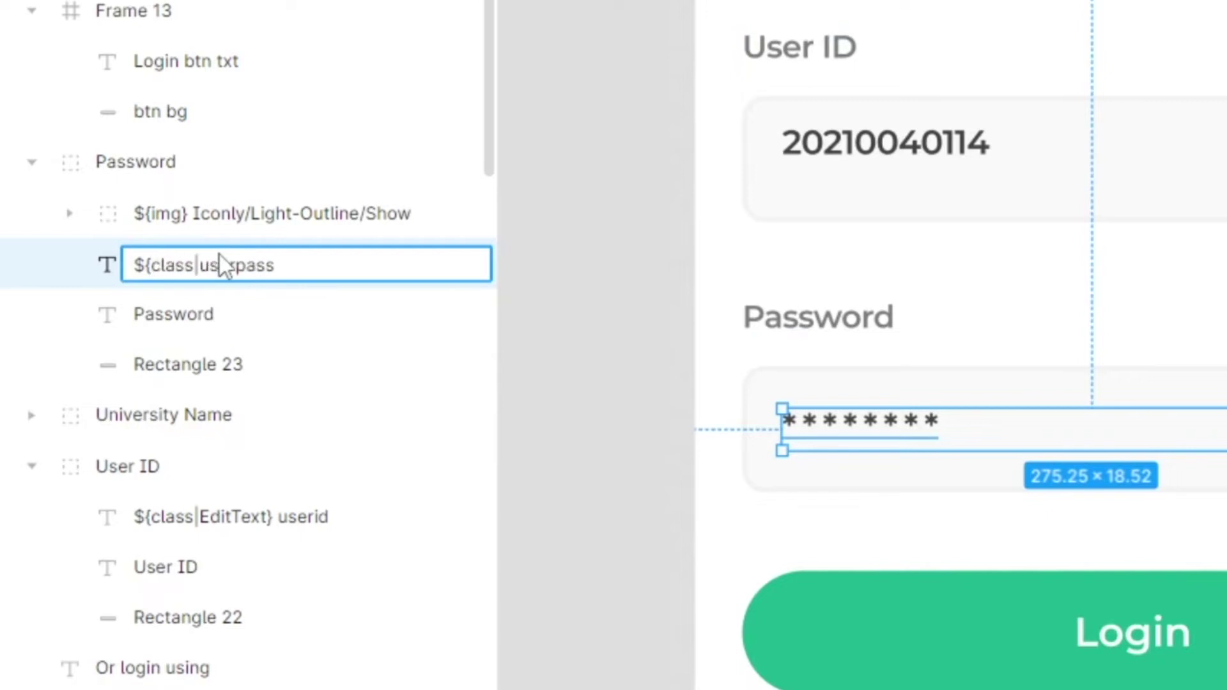
type("EditTex")
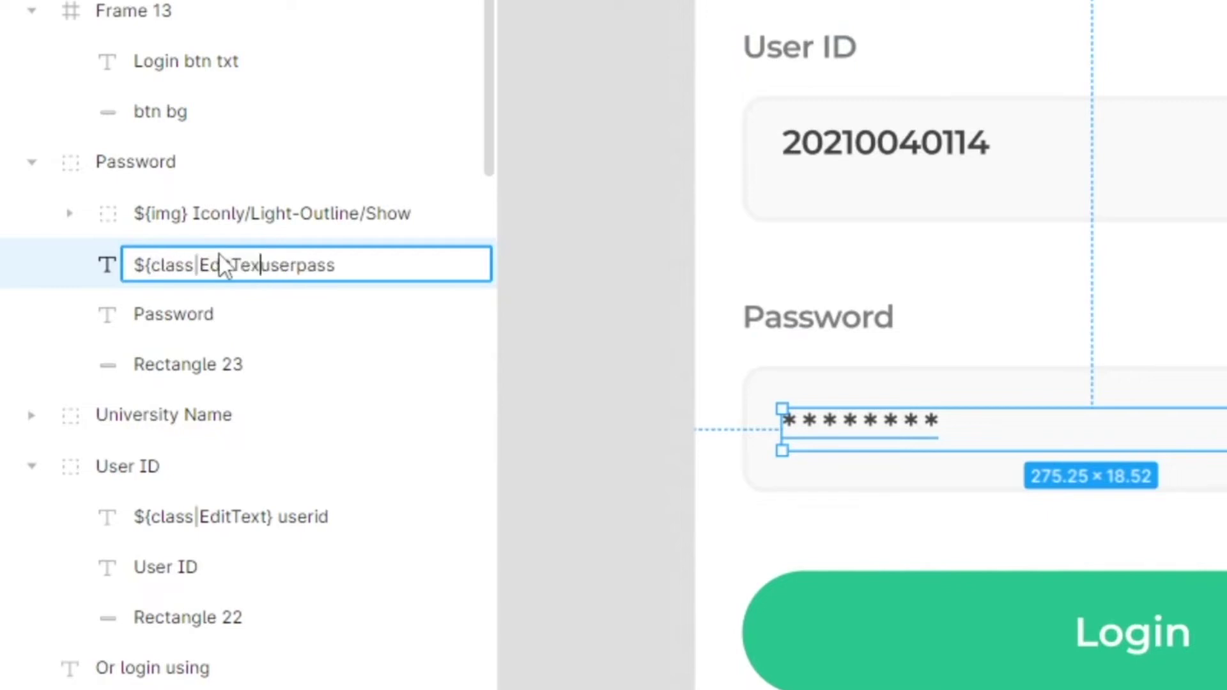
type("t}:textPa")
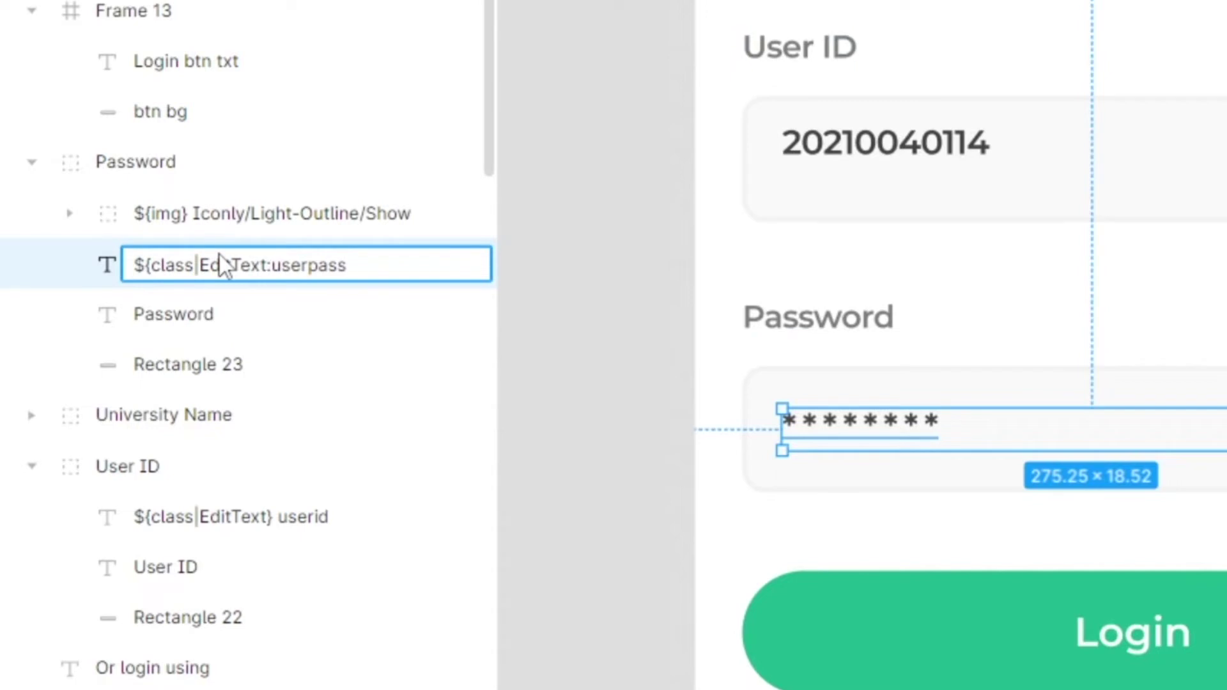
type("ssword}")
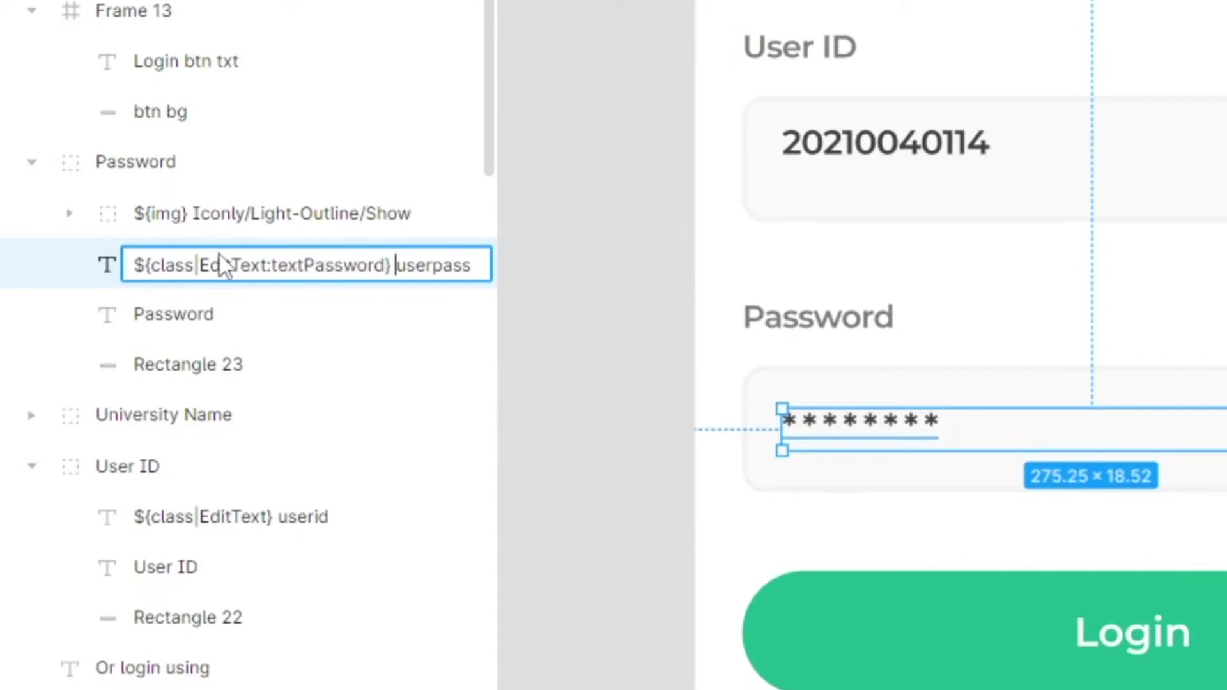
key("Return")
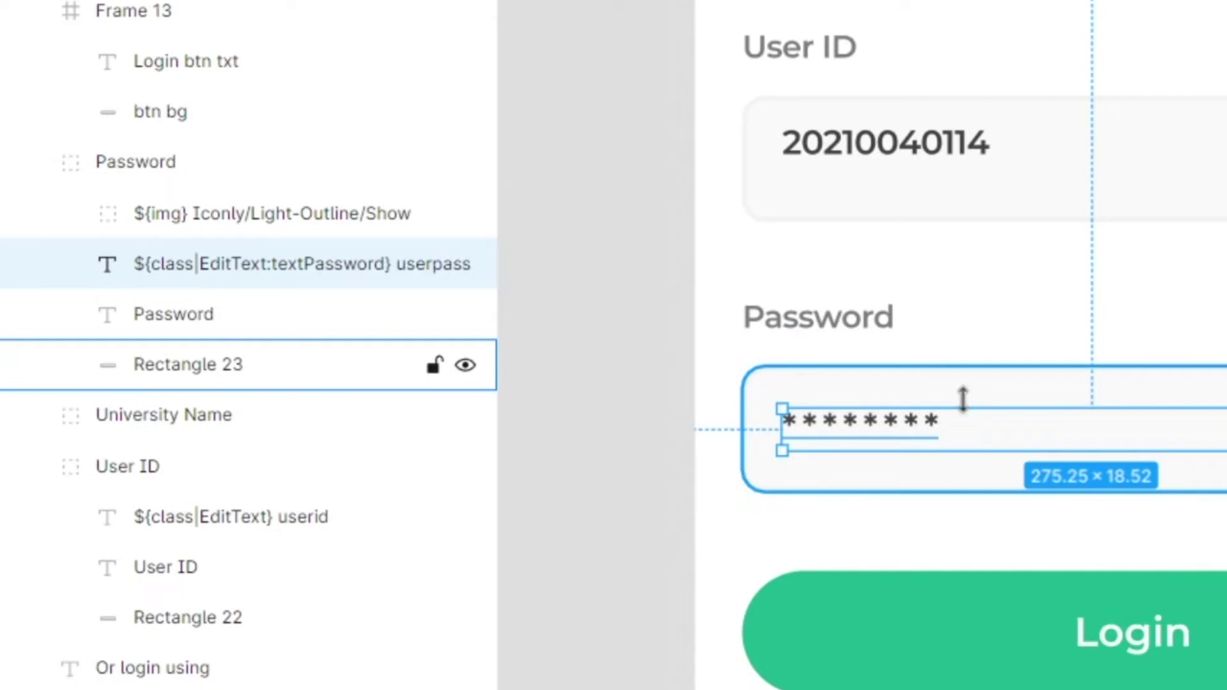
- Make the password text box slightly taller
left_click_drag(960, 391, 986, 386)
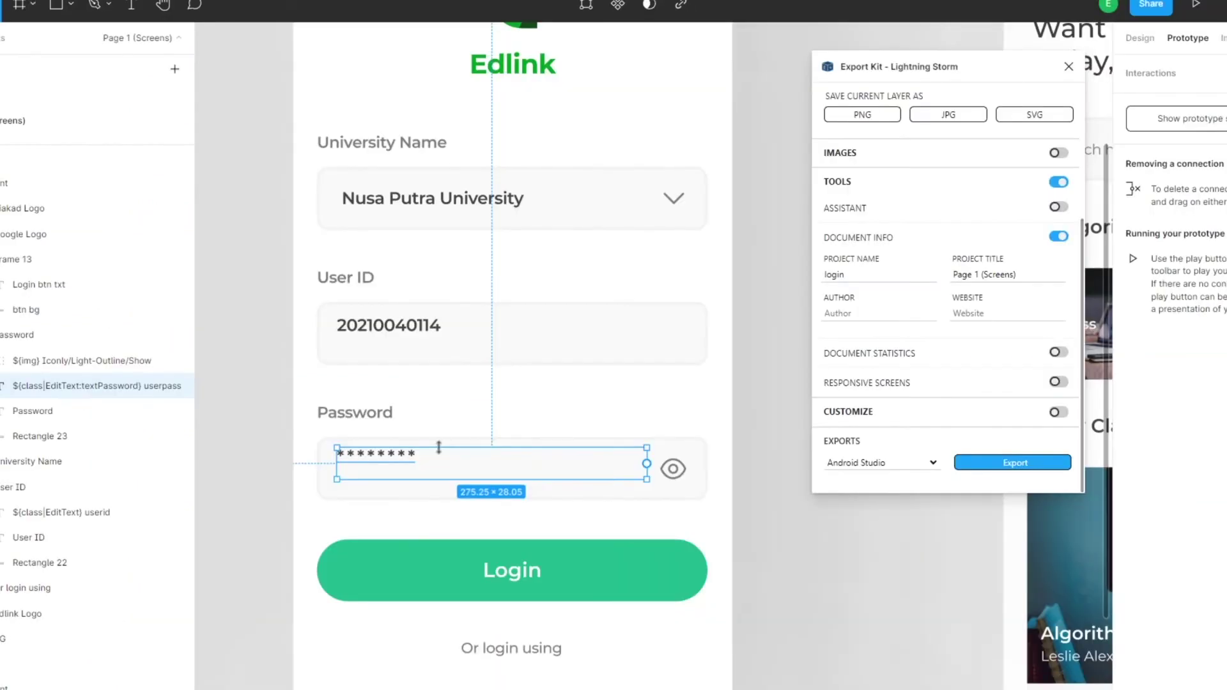
left_click_drag(439, 447, 445, 487)
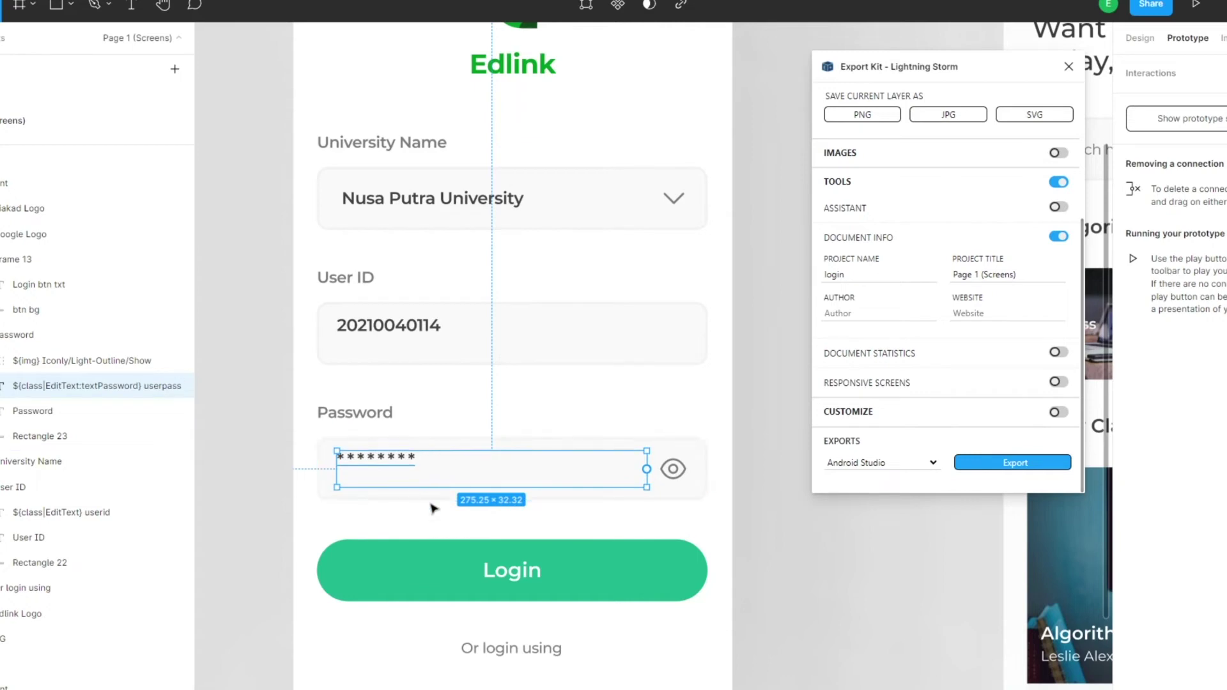
left_click(761, 418)
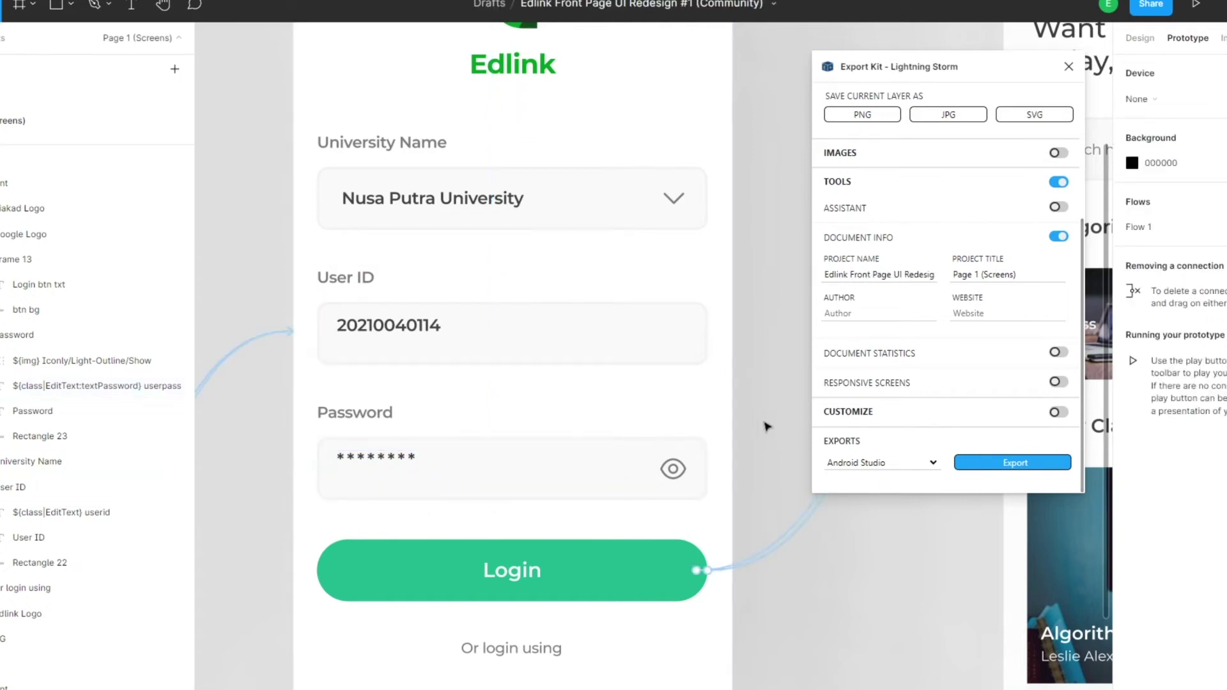
- Set Export Kit's project name to home and export the design for Android Studio
scroll(563, 437, "down", 5)
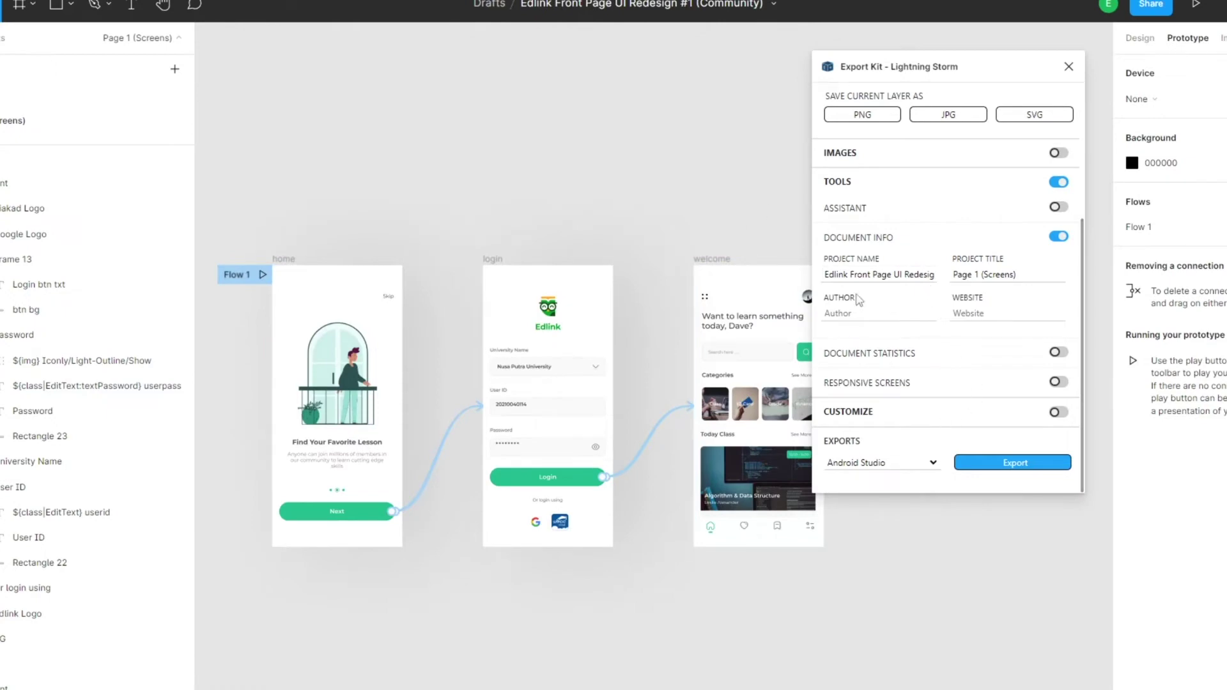
triple_click(900, 275)
type("home")
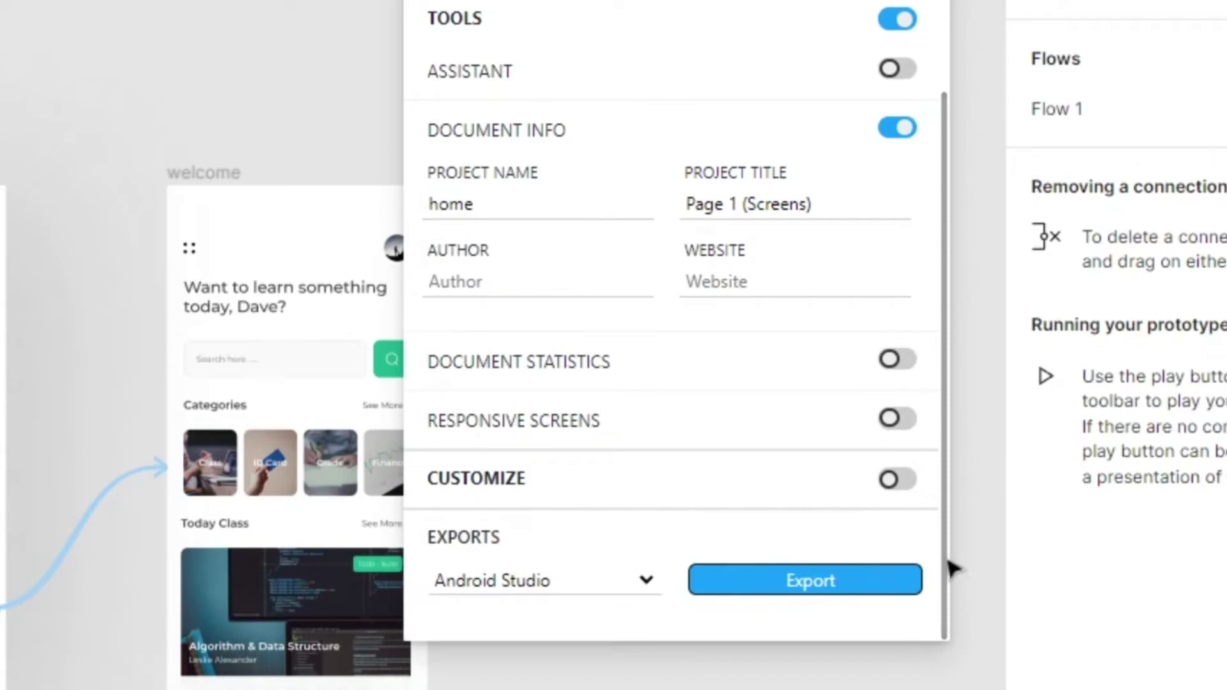
left_click(819, 568)
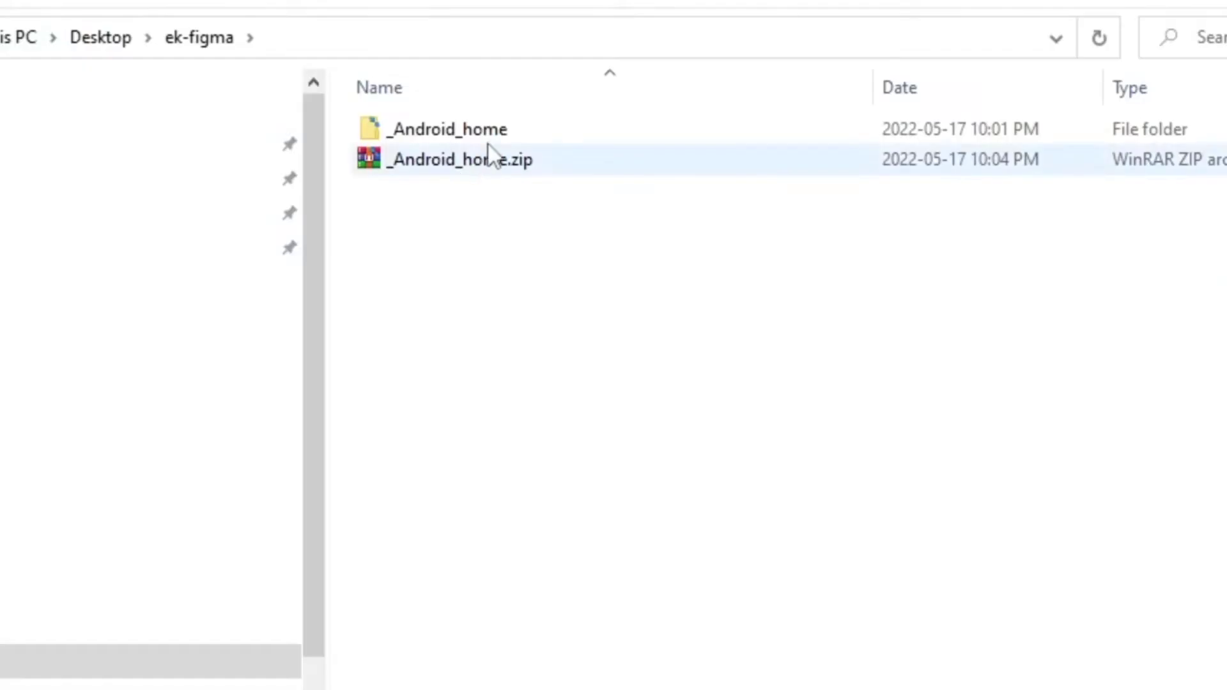
- Replace the old _Android_home folder with the newly extracted zip and select its contents
left_click(490, 131)
key("Delete")
right_click(456, 136)
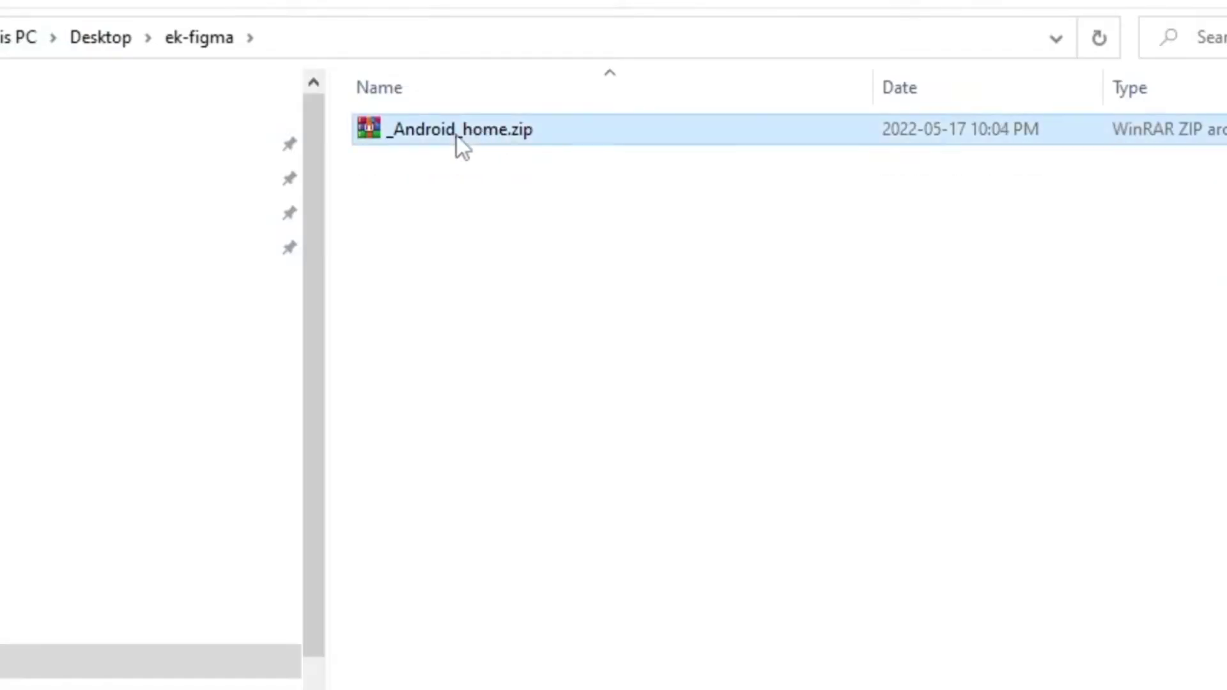
left_click(593, 345)
left_click(463, 161)
double_click(467, 161)
key("ctrl+a")
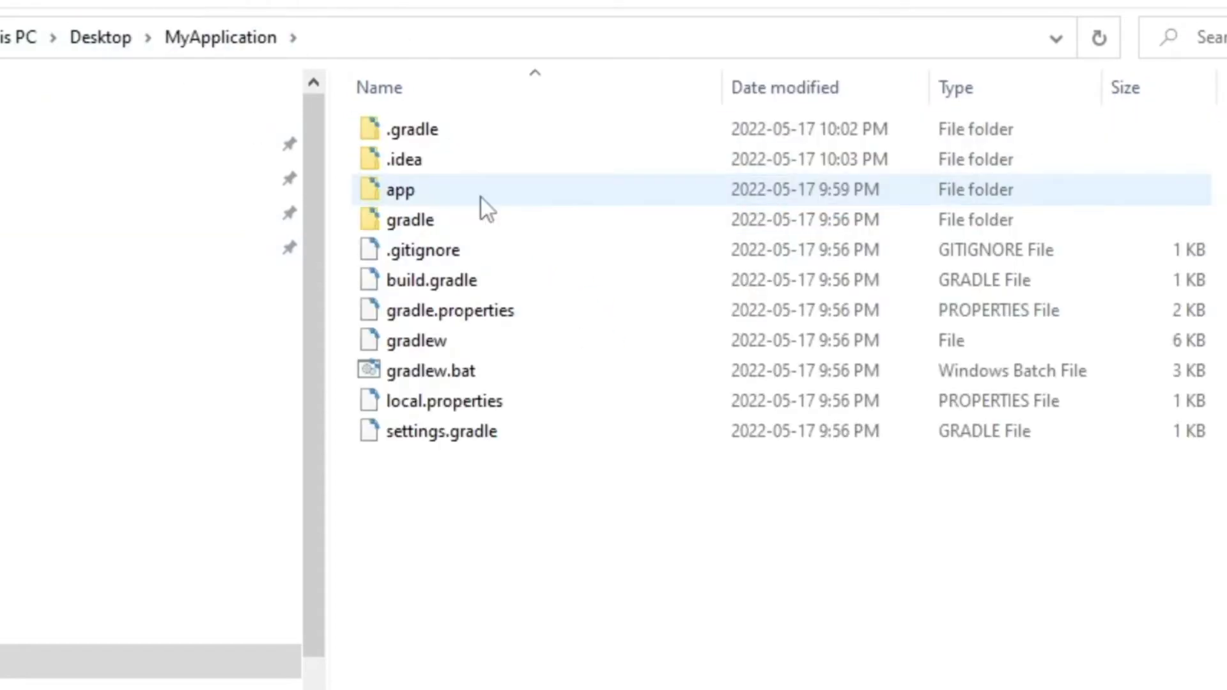
- Delete the old images in res/drawable, keeping ic_launcher_background.xml
double_click(481, 198)
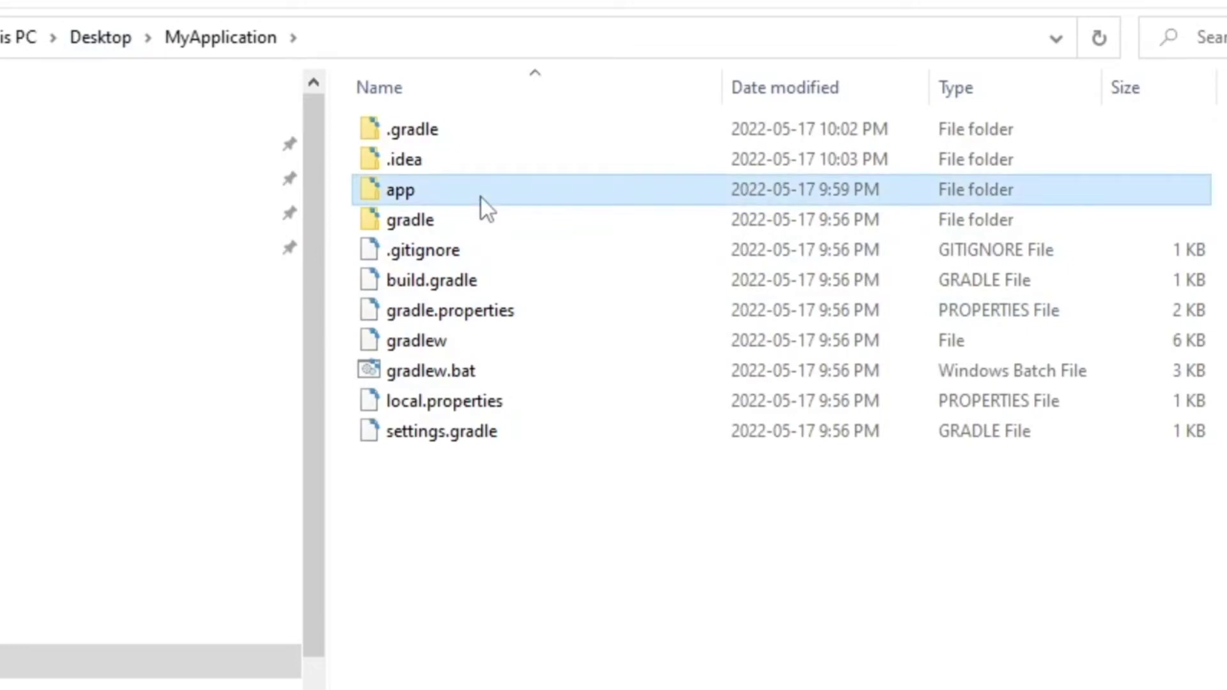
double_click(486, 183)
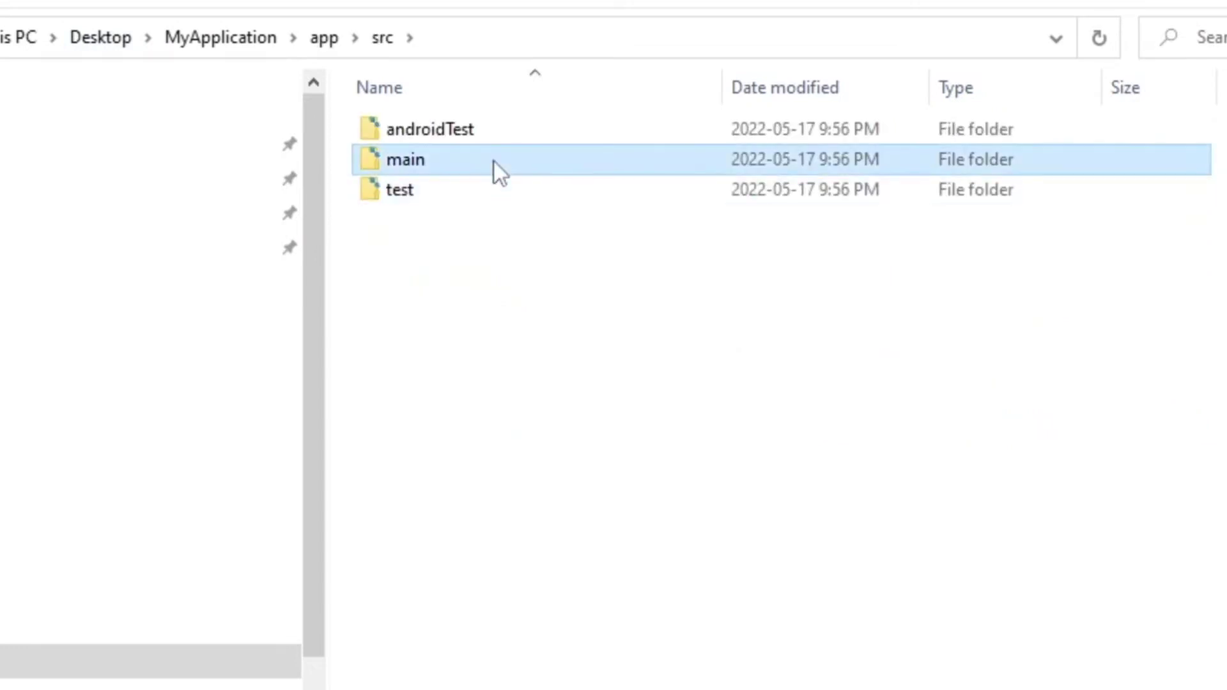
double_click(494, 162)
double_click(493, 163)
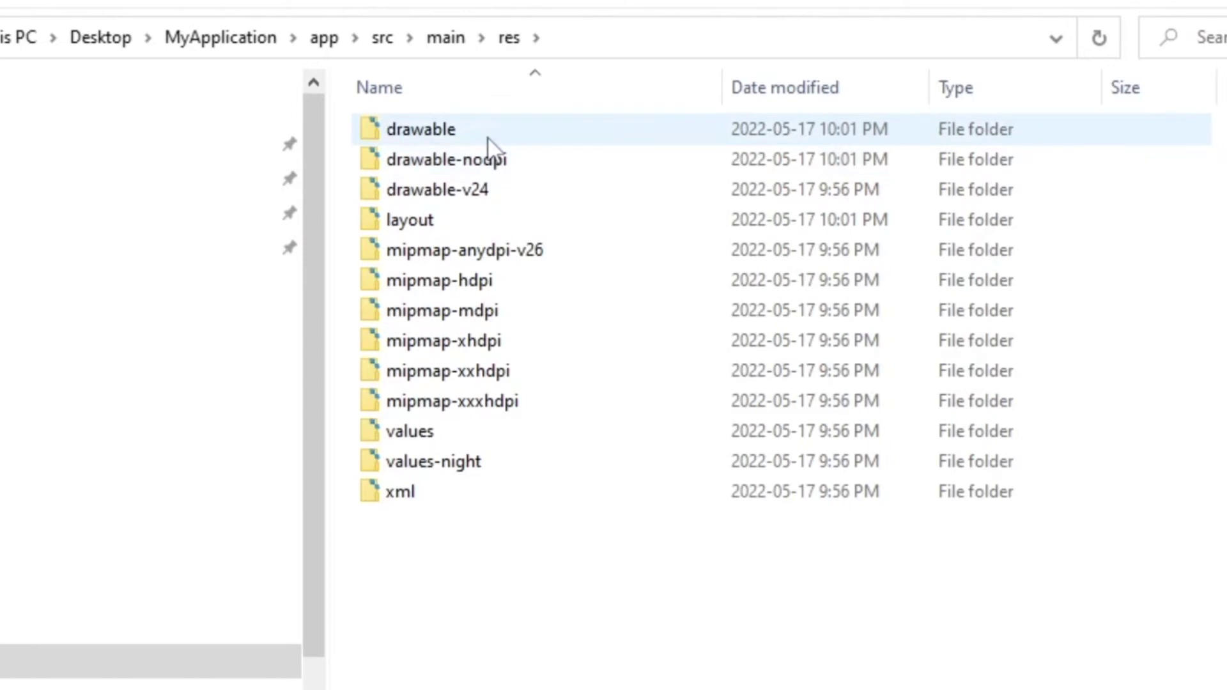
double_click(489, 138)
key("ctrl+a")
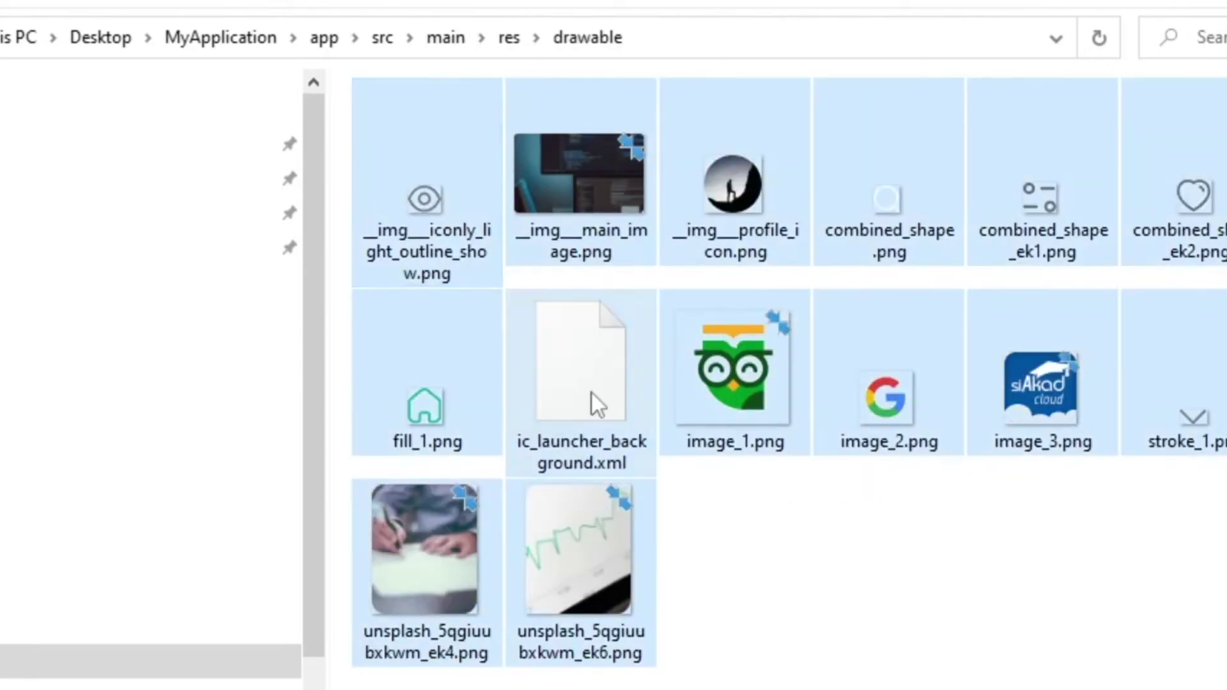
left_click(592, 394, "ctrl")
key("Delete")
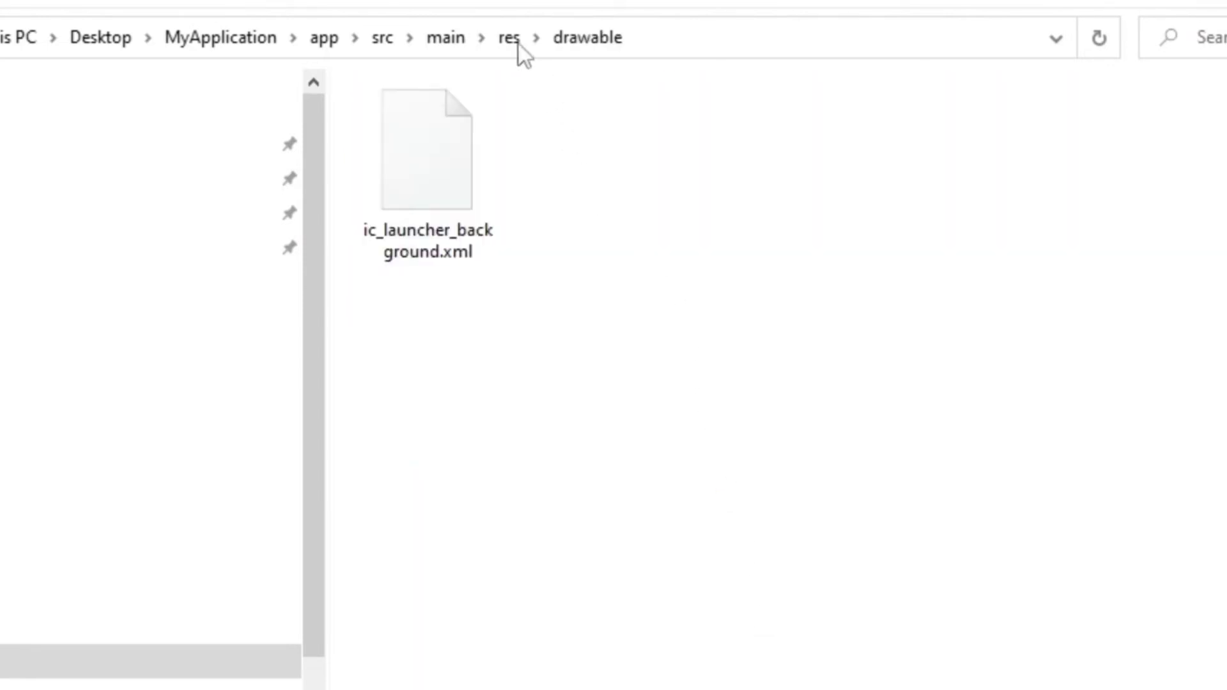
- Delete the drawable-nodpi and layout folders from res
left_click(512, 38)
left_click(504, 163)
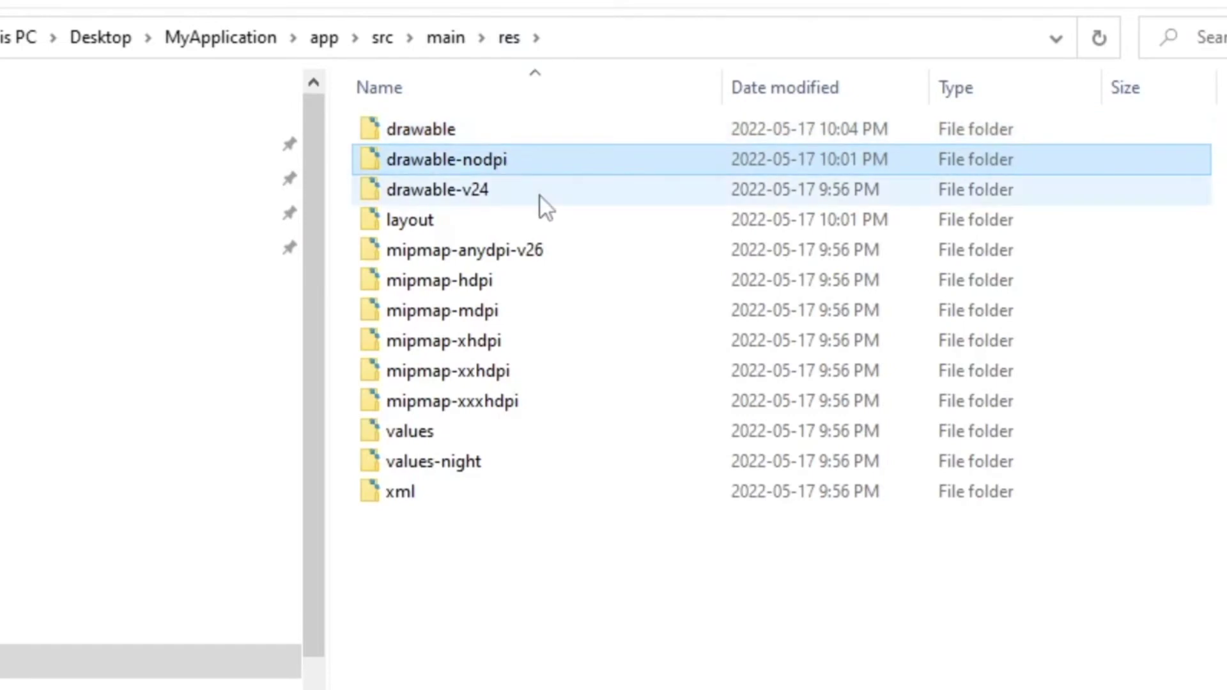
key("Delete")
left_click(503, 198)
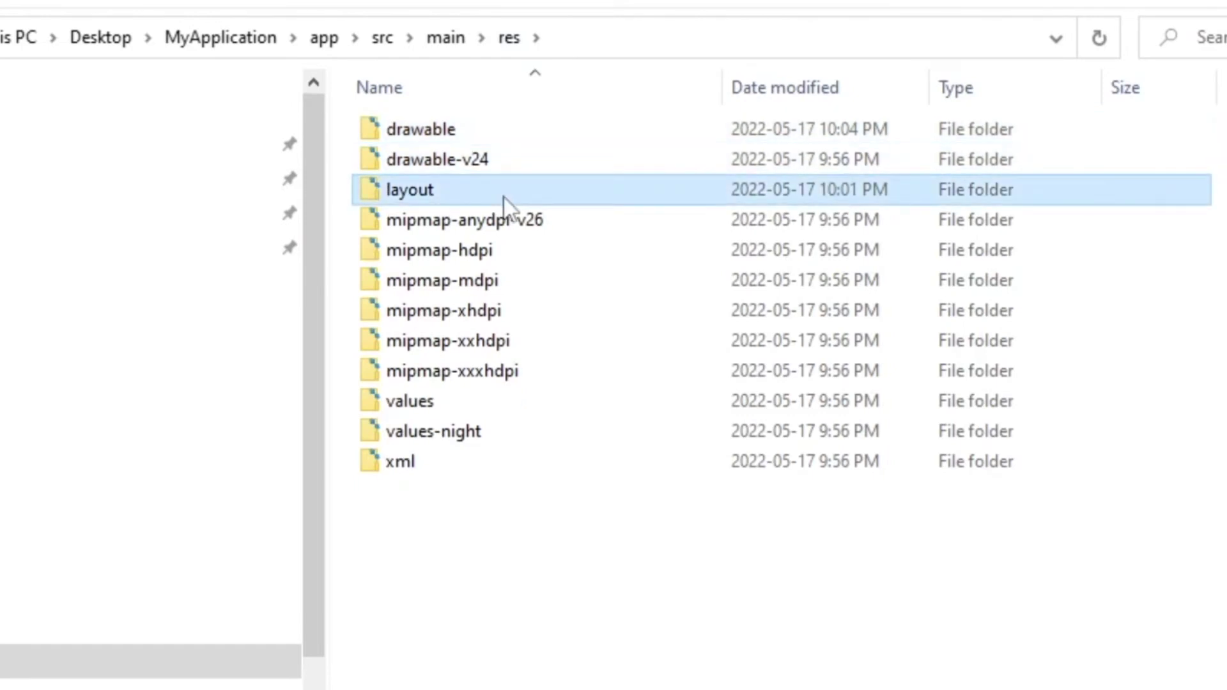
key("Delete")
- Paste the exported files into main, replacing the same-named files
left_click(439, 54)
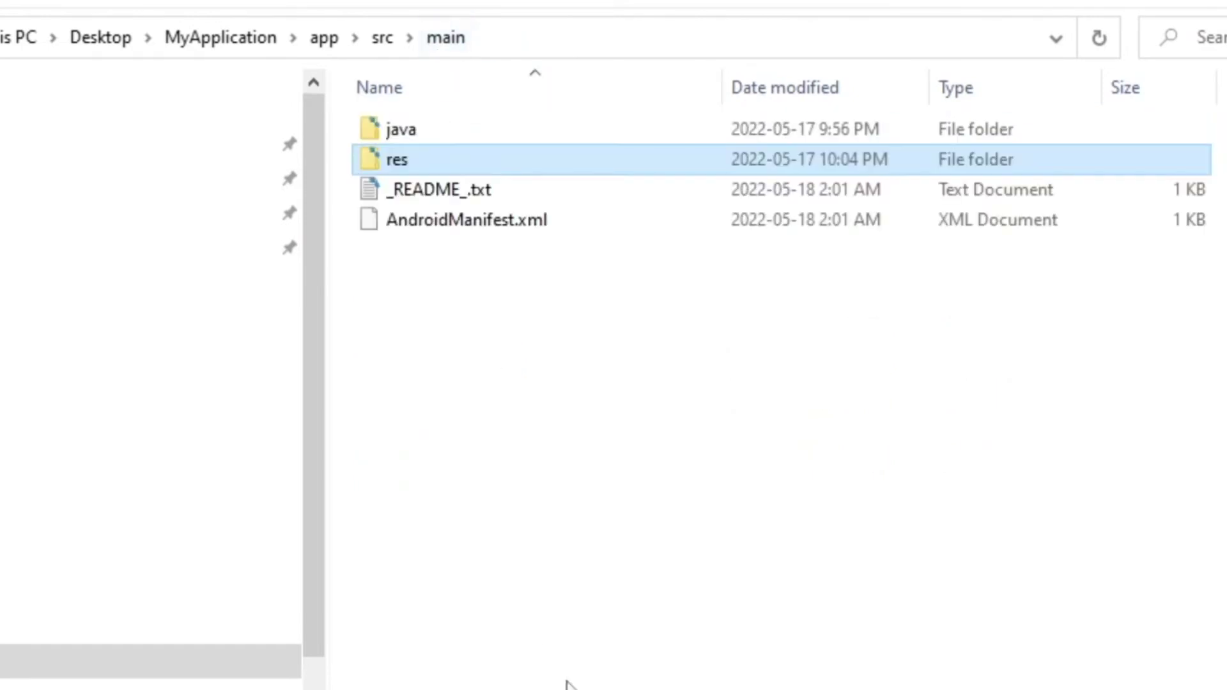
key("ctrl+v")
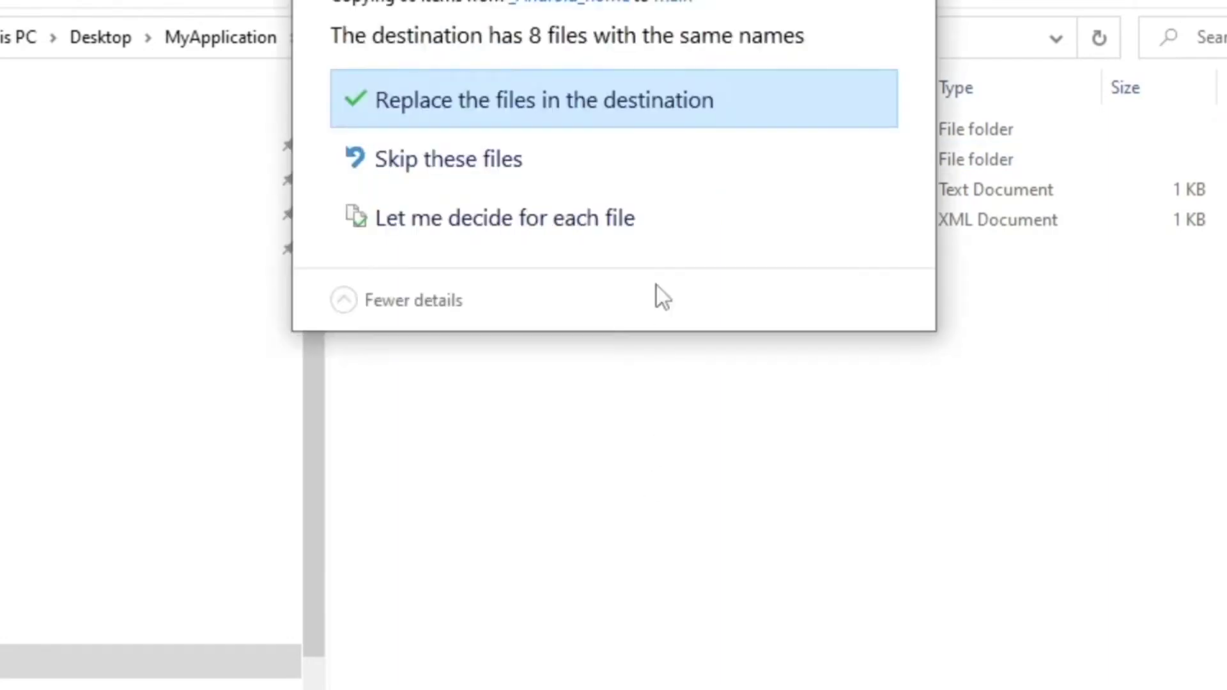
left_click(606, 91)
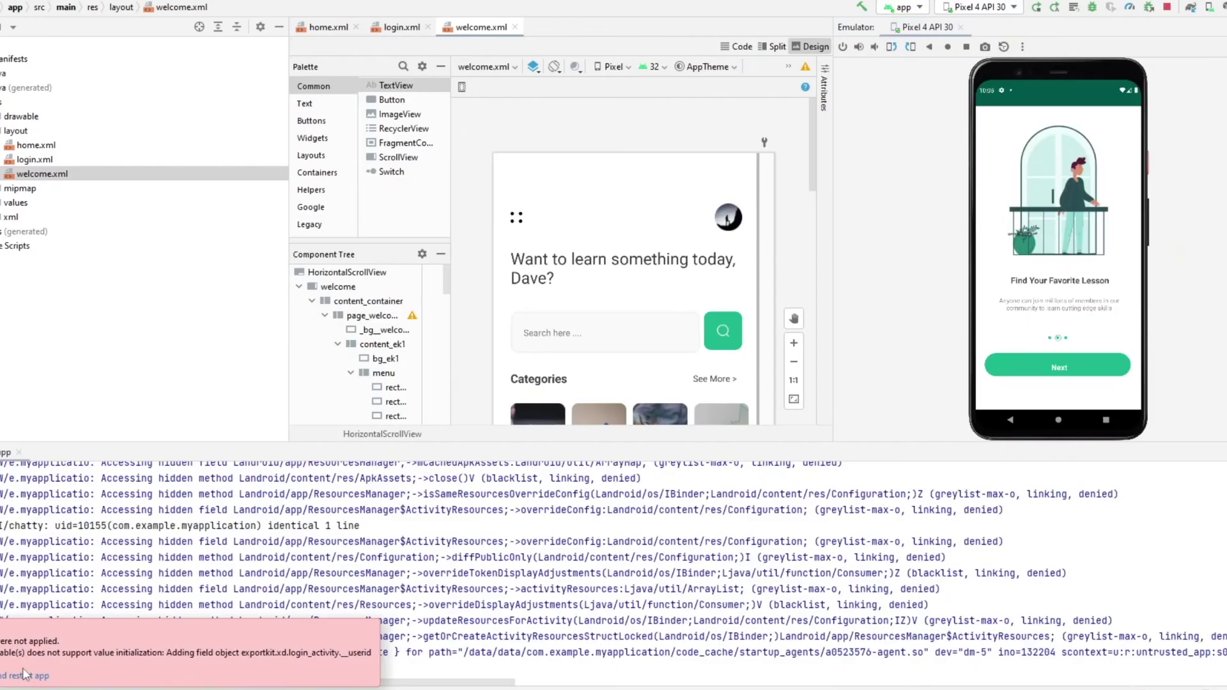
- Reinstall the Edlink app on the emulator, terminating the old process and running it again
left_click(40, 676)
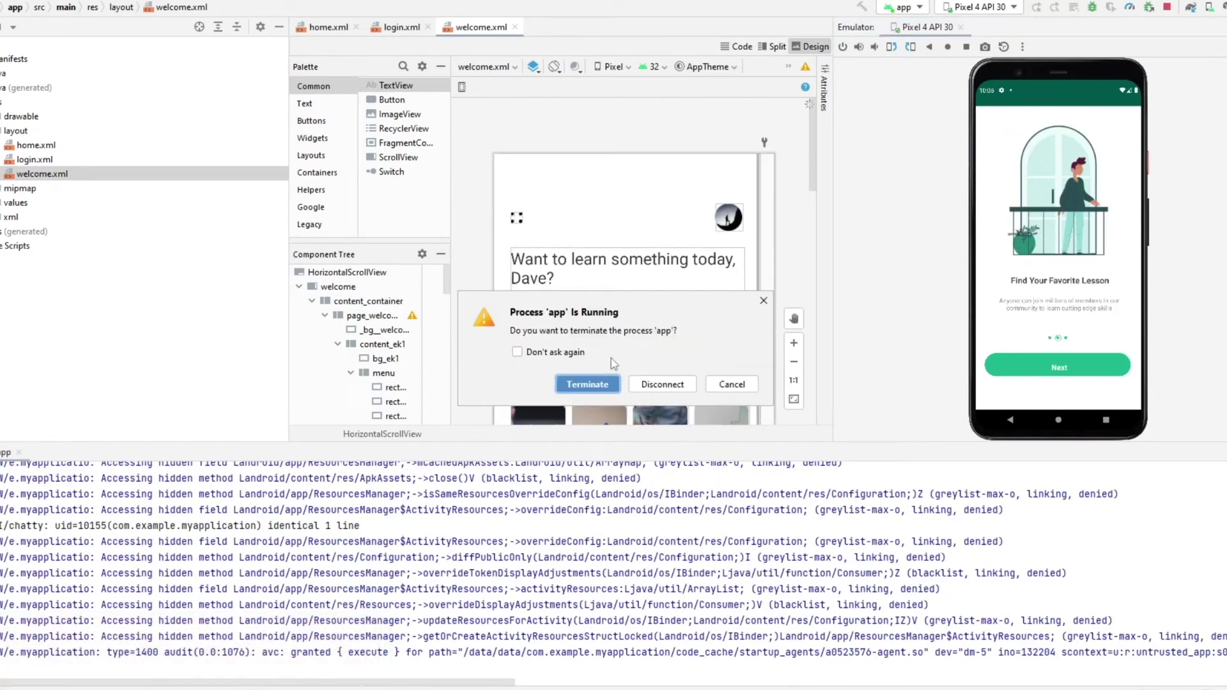
left_click(586, 384)
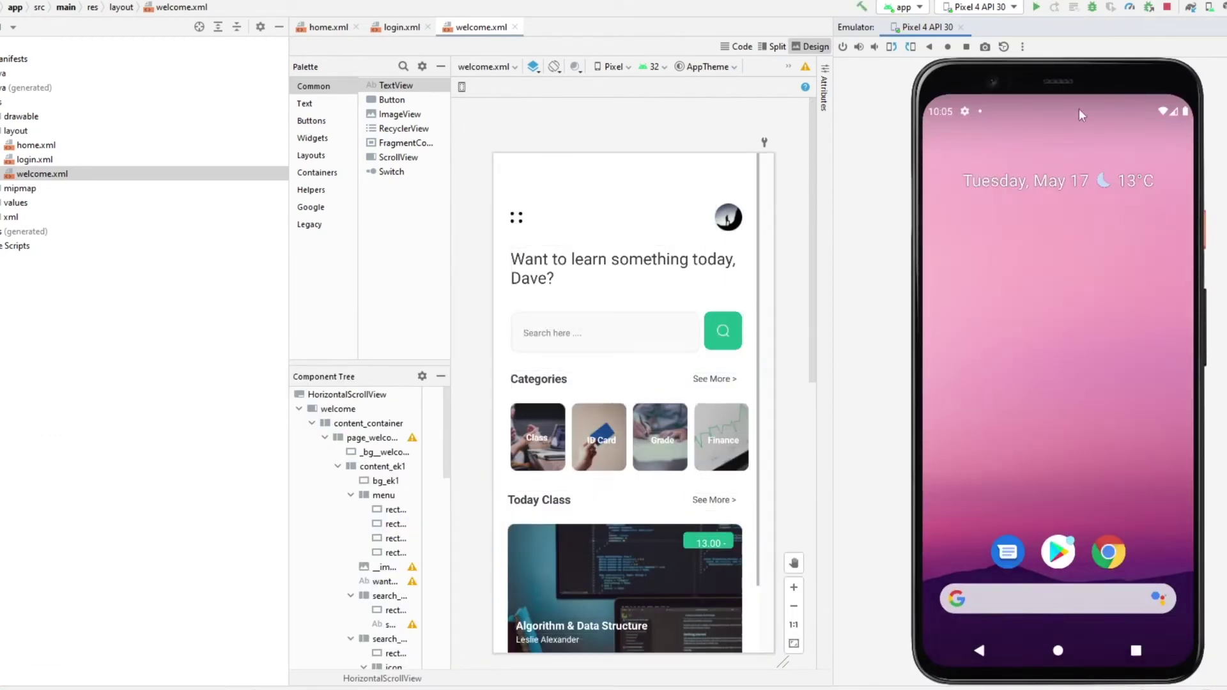
left_click(1036, 8)
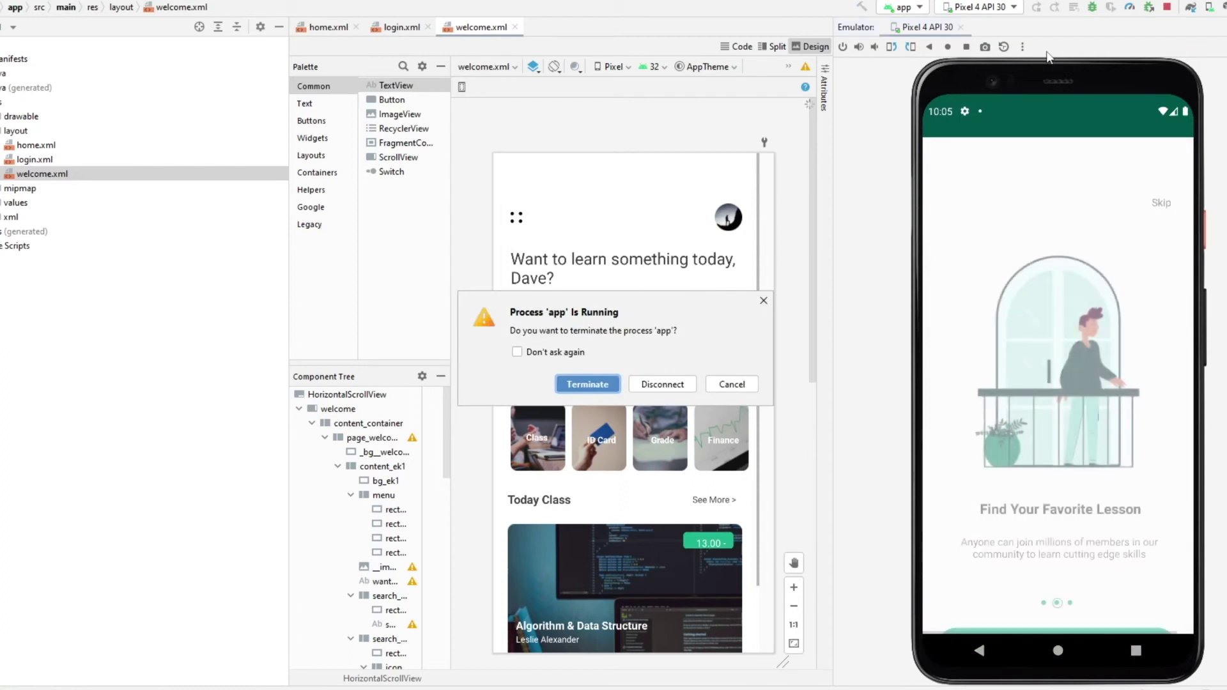
left_click(719, 385)
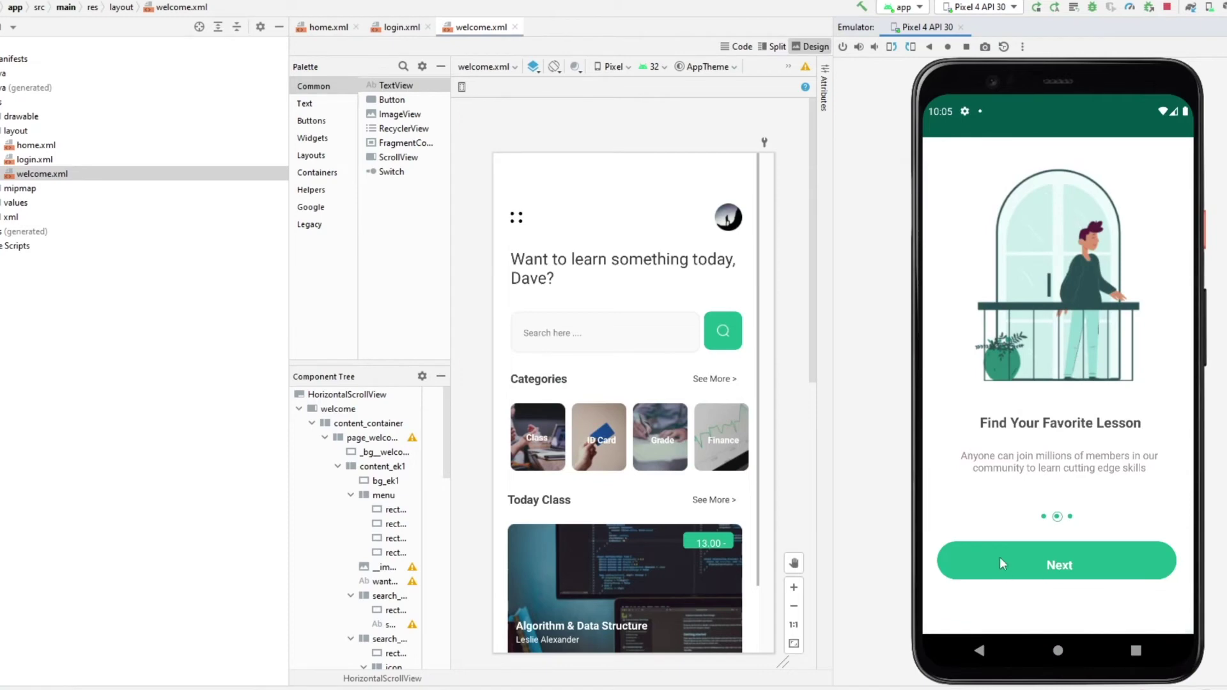
- Test the app: pass onboarding, edit the User ID, enter a password, log in to the welcome screen
left_click(999, 557)
left_click(1021, 445)
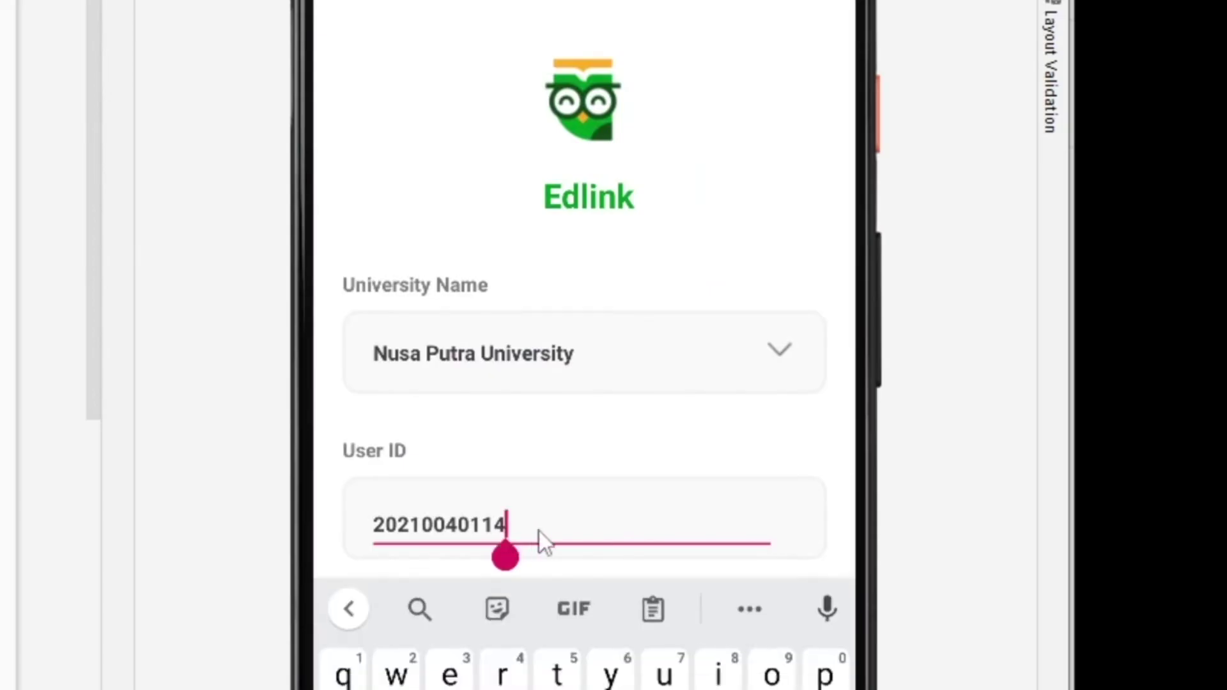
key("BackSpace")
key("BackSpace")
key("BackSpace")
key("BackSpace")
key("BackSpace")
key("BackSpace")
key("BackSpace")
key("BackSpace")
scroll(537, 220, "down", 2)
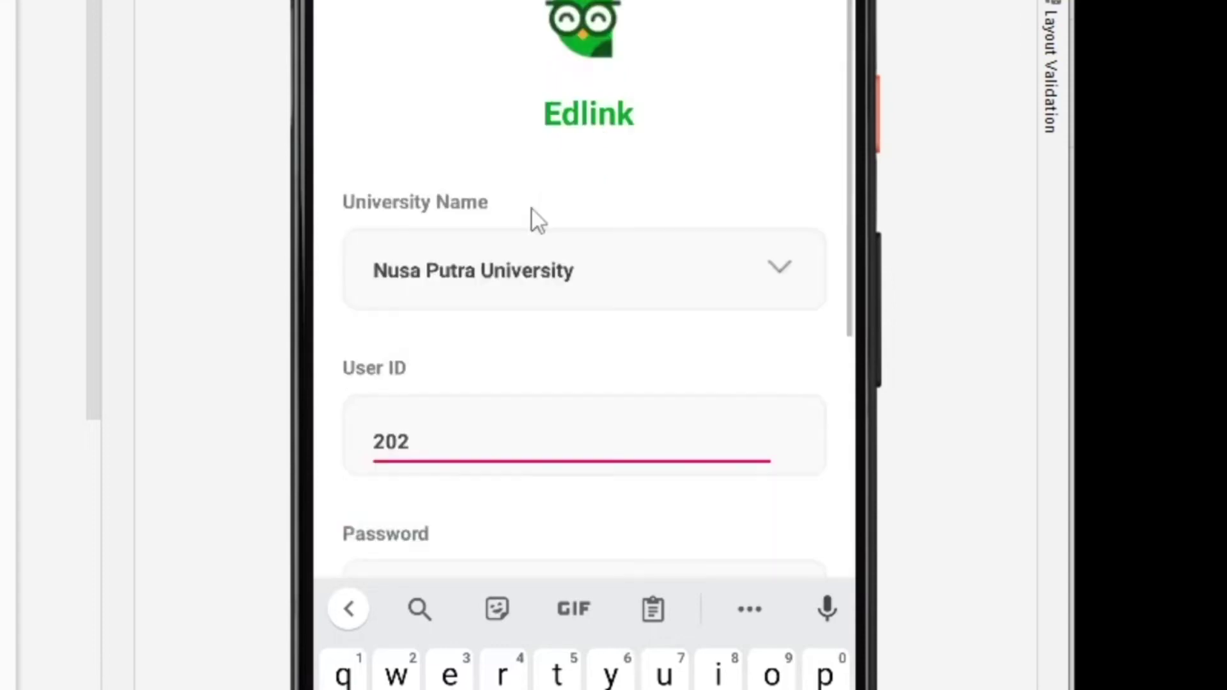
scroll(537, 221, "down", 5)
left_click(505, 298)
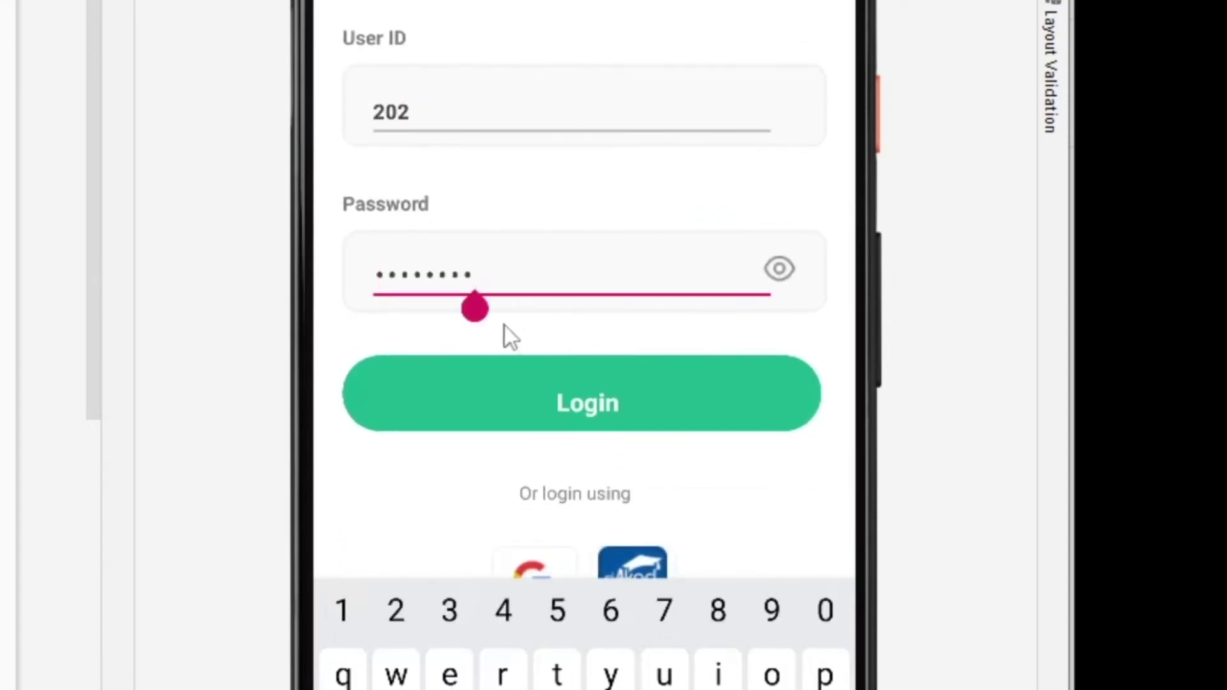
type("dfasdfasdfasdf")
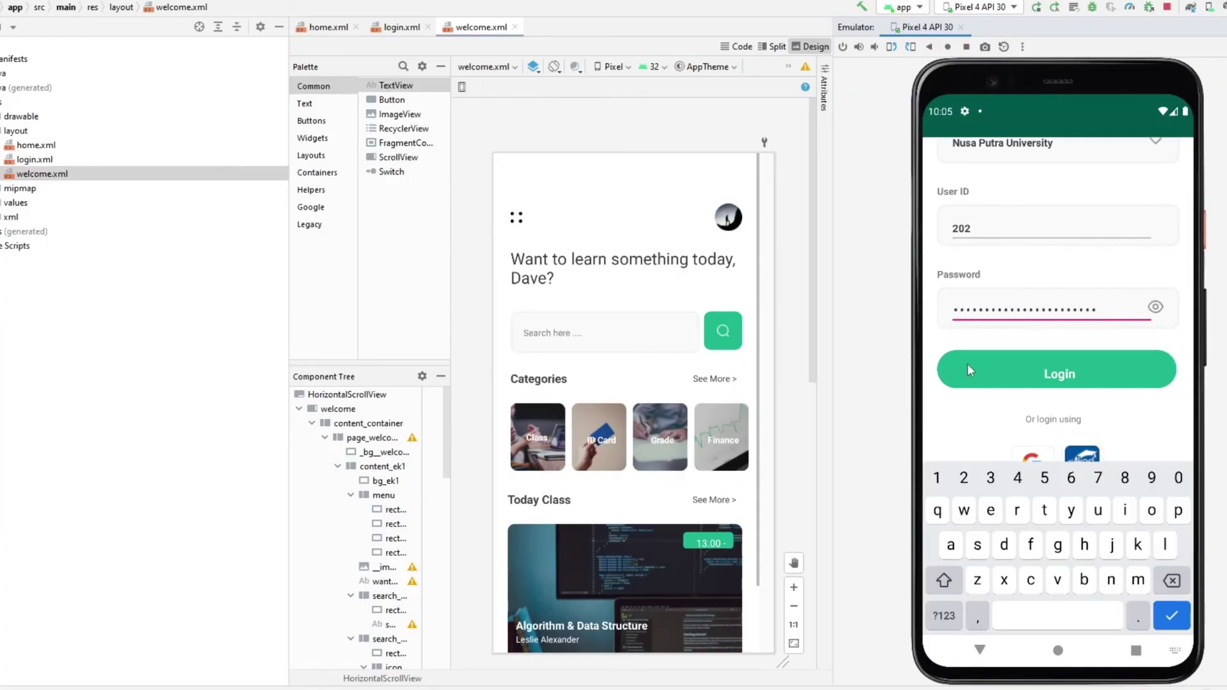
left_click(967, 366)
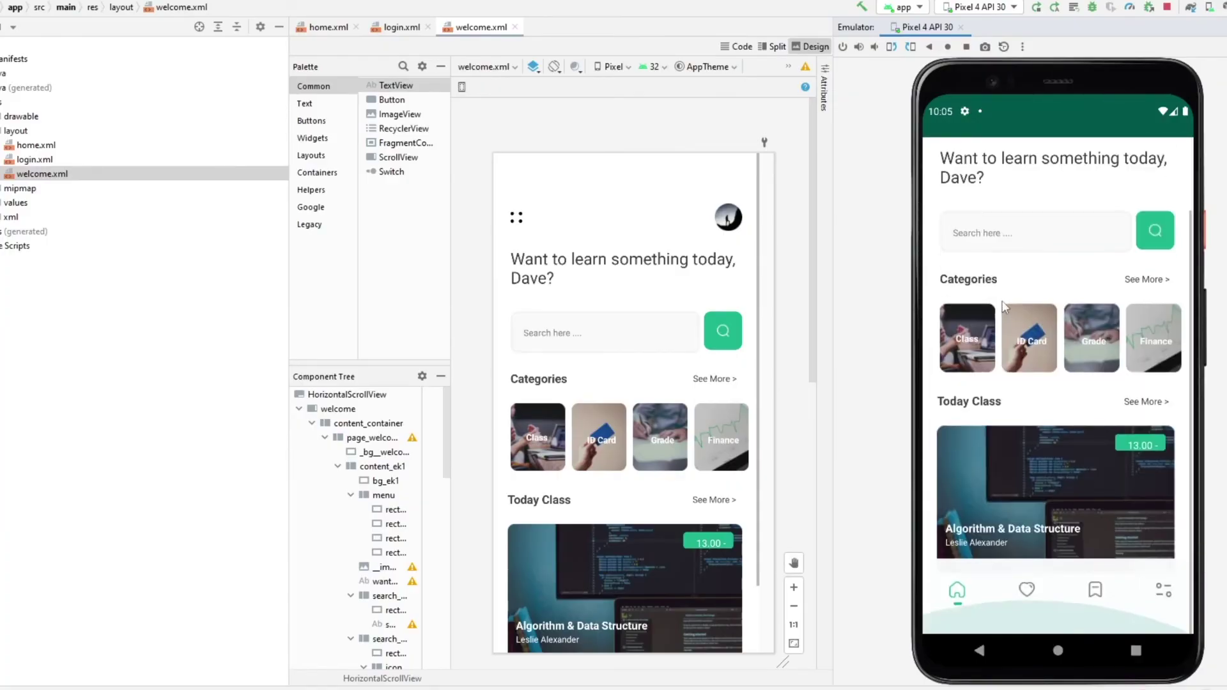
left_click_drag(1013, 288, 1024, 373)
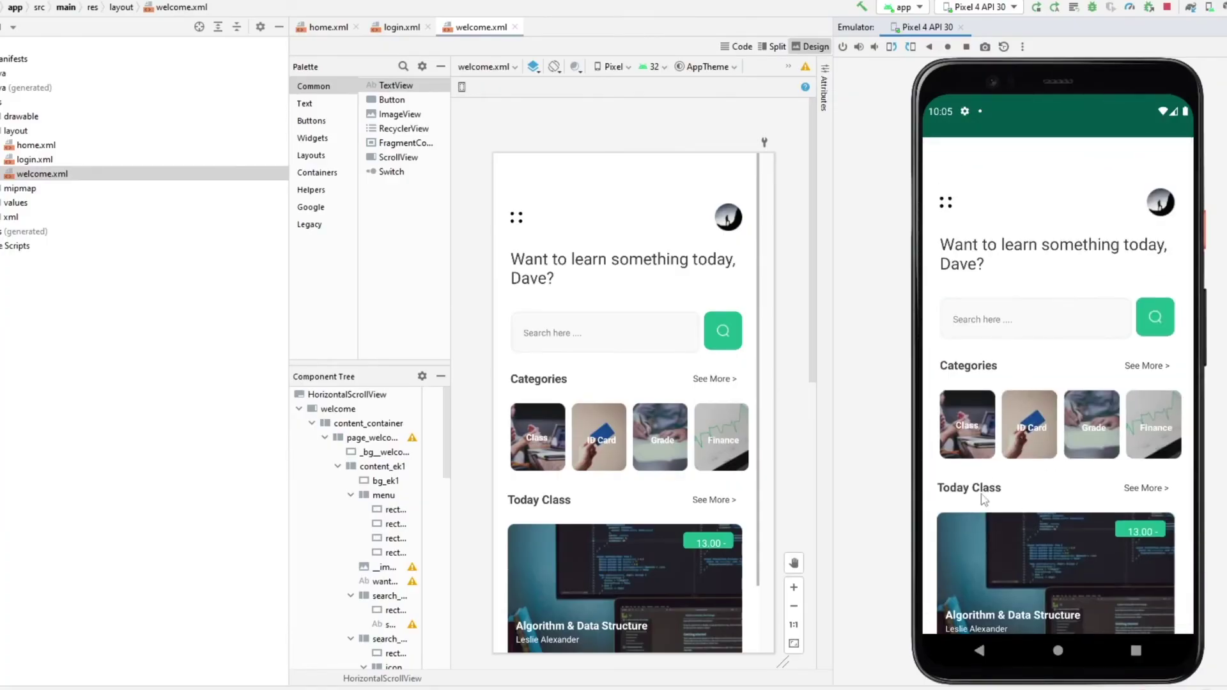
left_click_drag(1054, 508, 1052, 395)
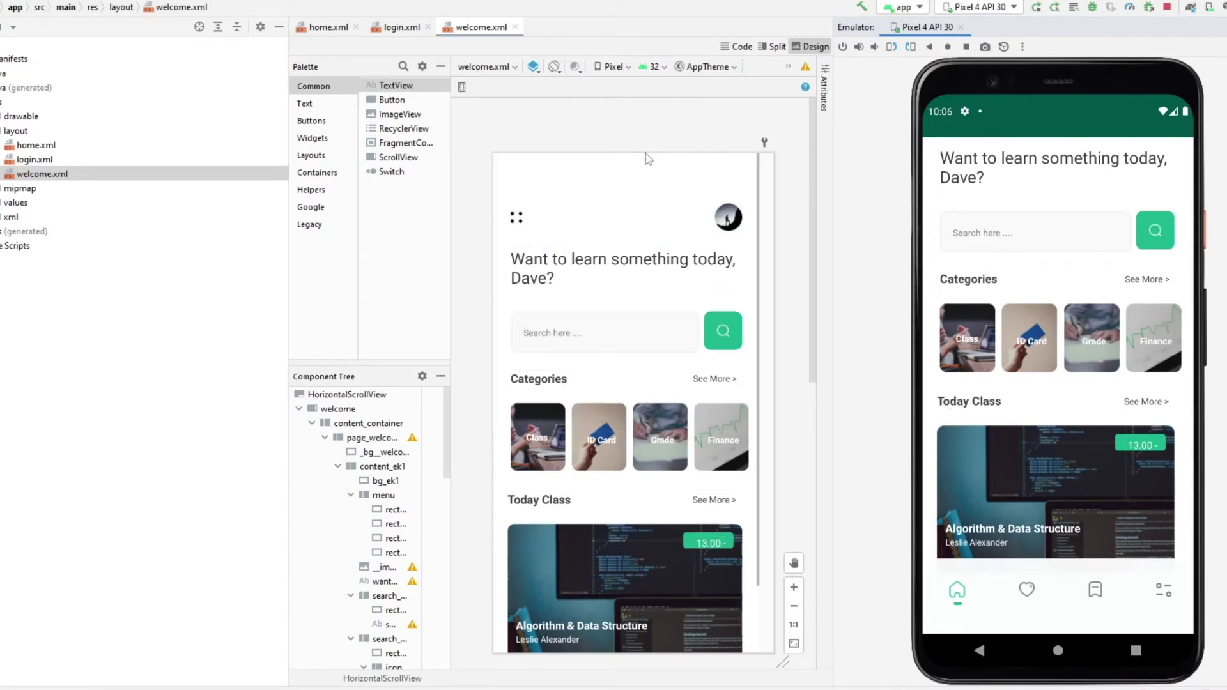
- With bg_ek1 selected, preview the welcome layout on the Foldable device, then on Nexus 7
left_click(636, 244)
scroll(626, 191, "down", 2)
left_click(613, 67)
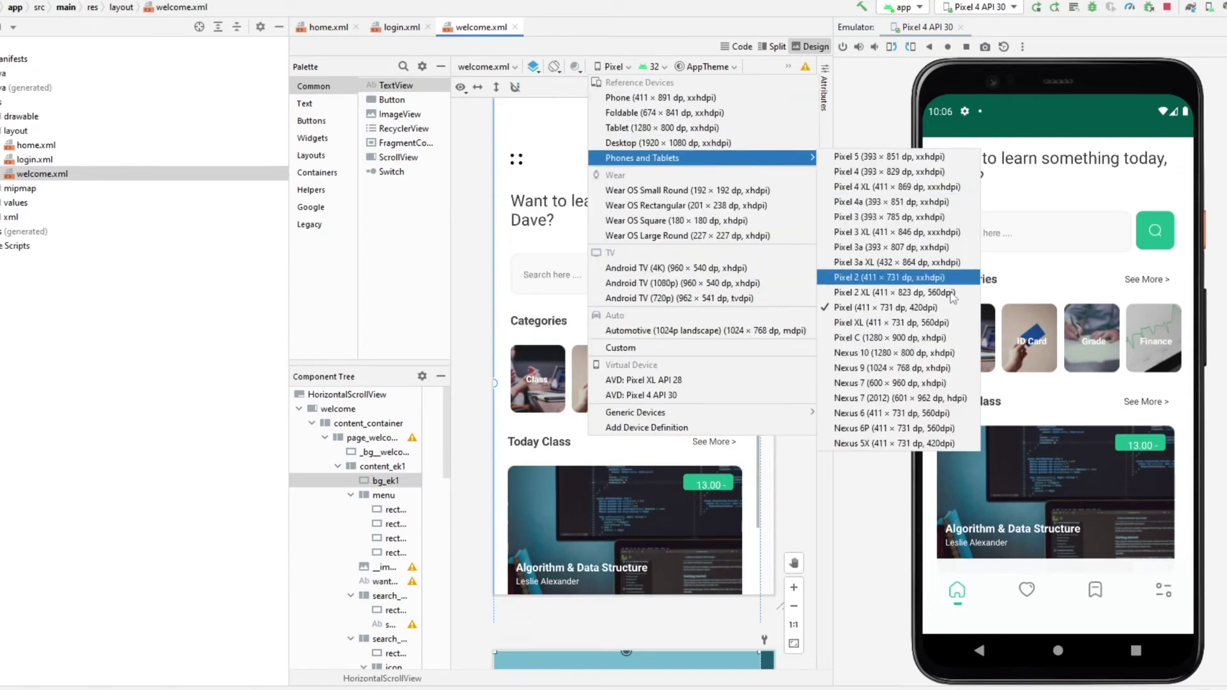
left_click(888, 277)
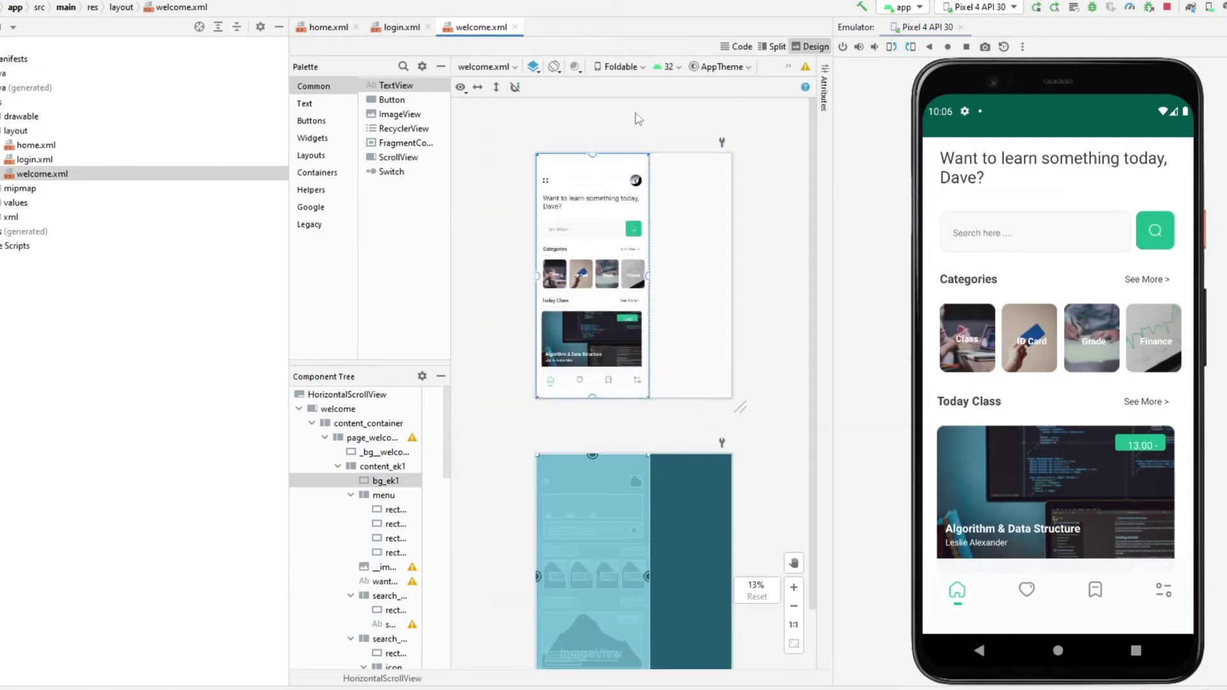
left_click(616, 66)
mouse_move(672, 158)
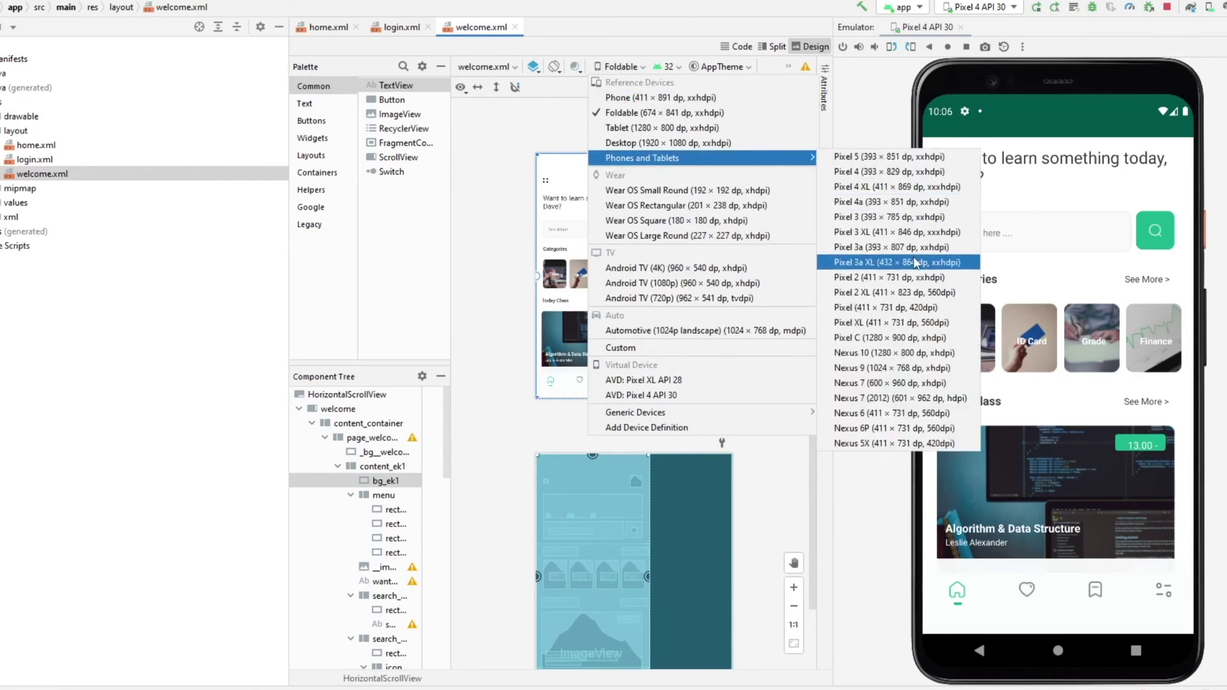
left_click(934, 386)
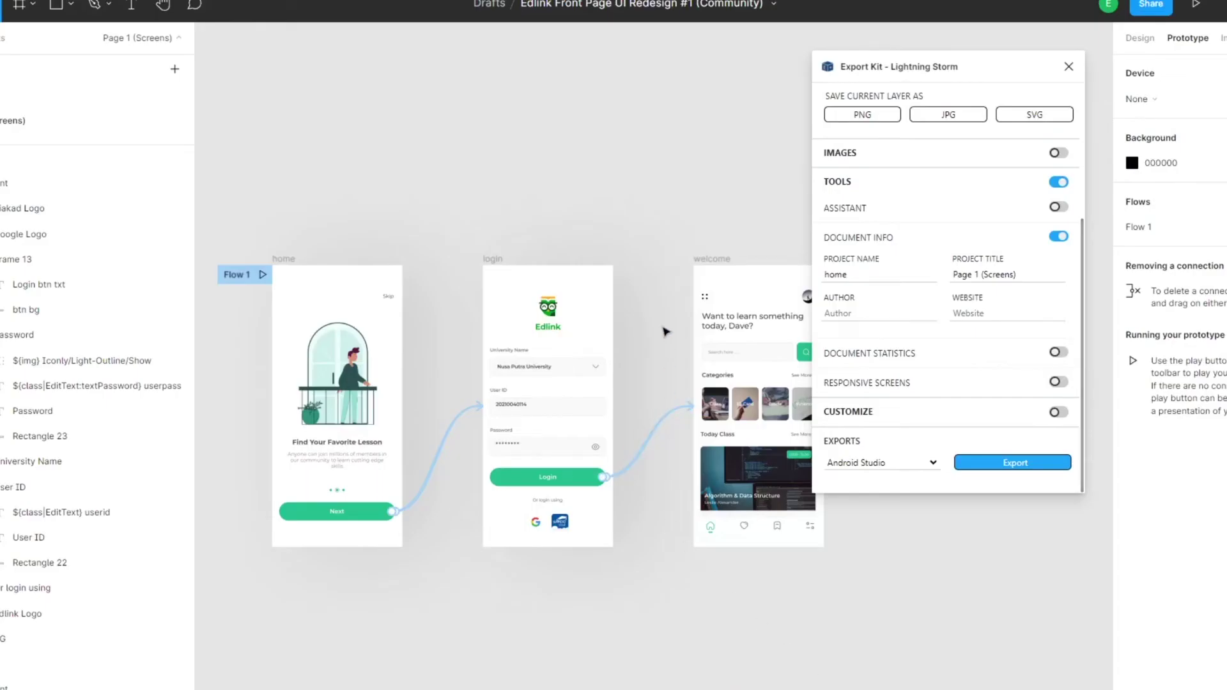
- Turn on Responsive Screens in Export Kit, choose the Android preset, and create the variants
scroll(652, 244, "down", 3)
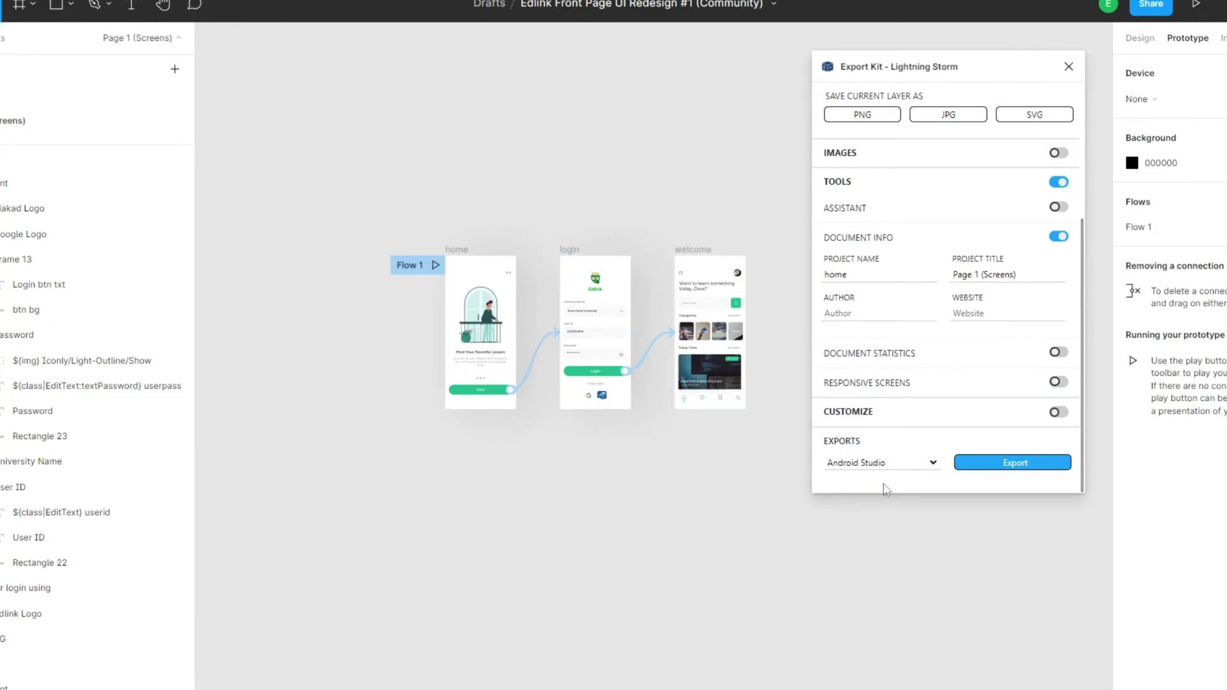
left_click(1058, 382)
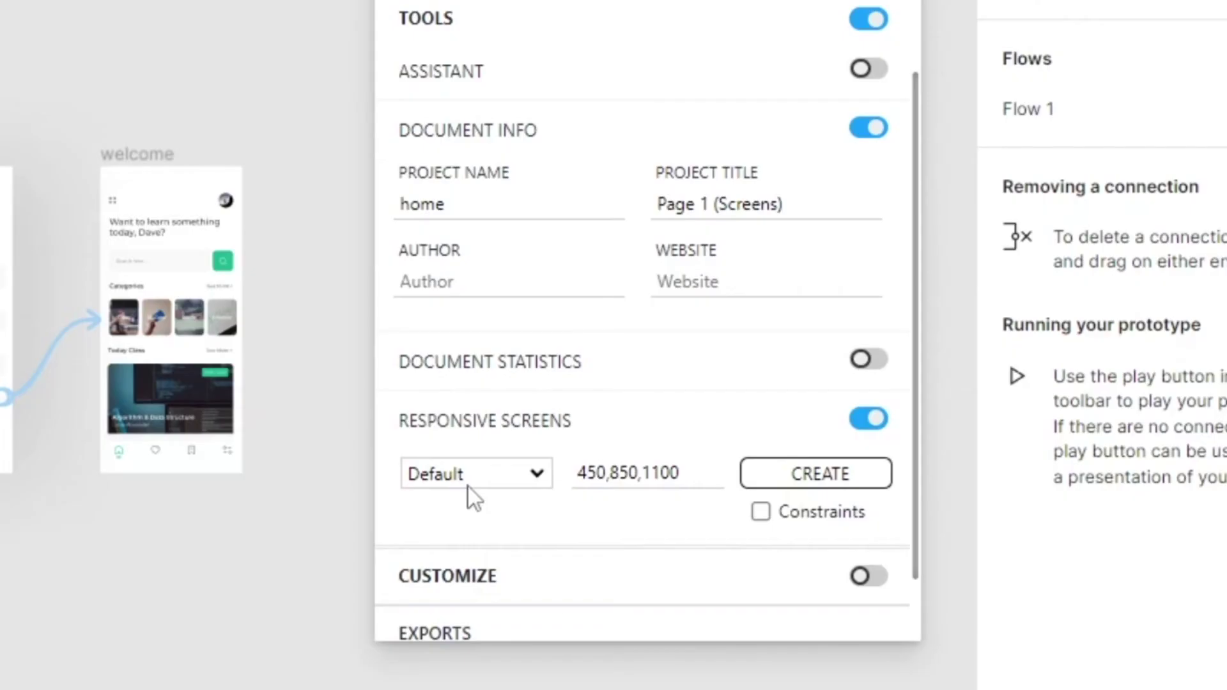
left_click(859, 412)
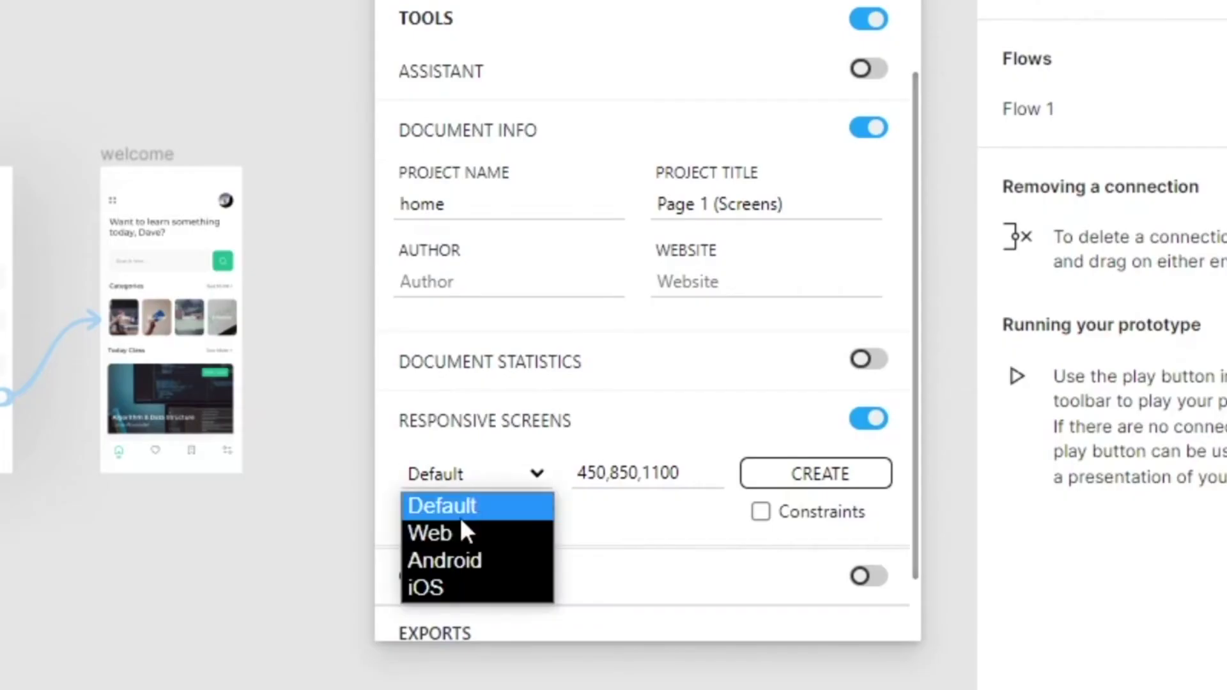
left_click(463, 563)
left_click(822, 474)
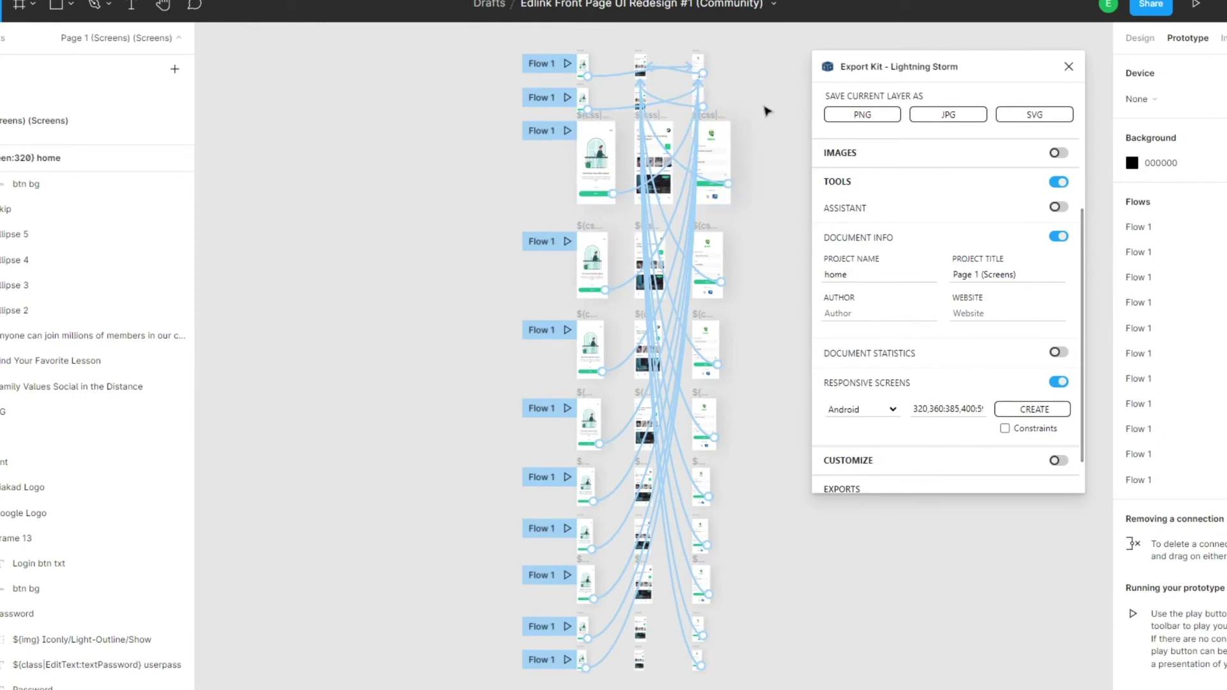
- In the Design tab, enable Export Kit's Customize export options
left_click(1140, 38)
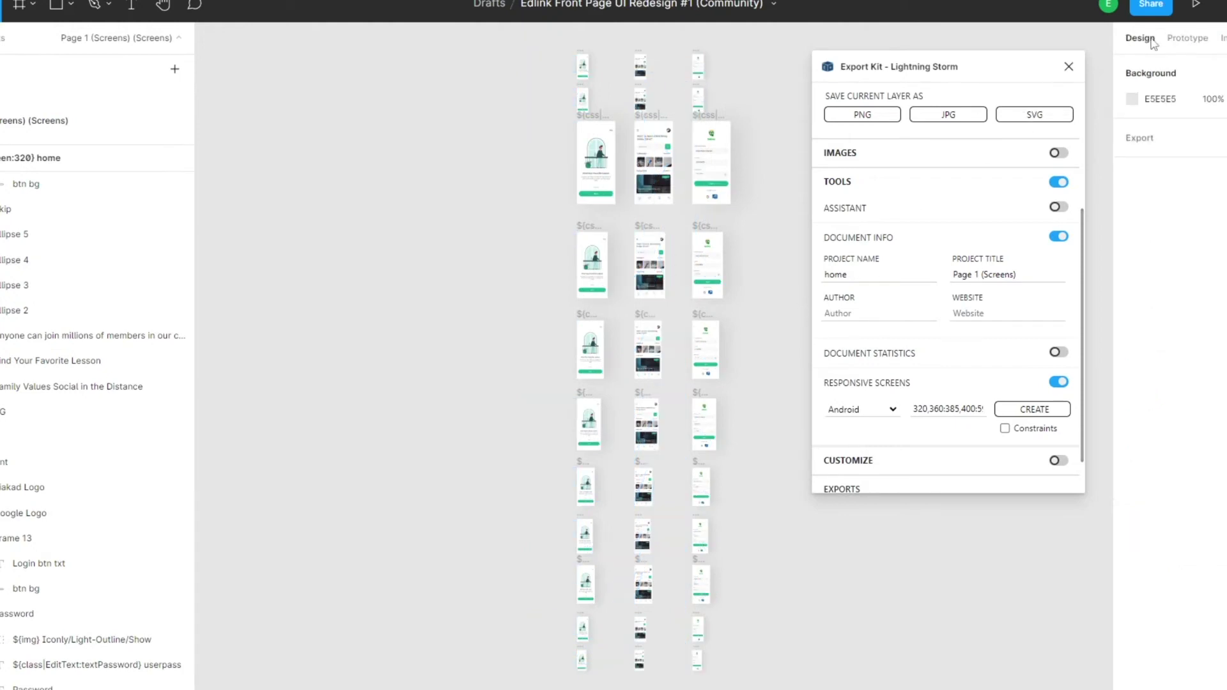
scroll(944, 395, "down", 2)
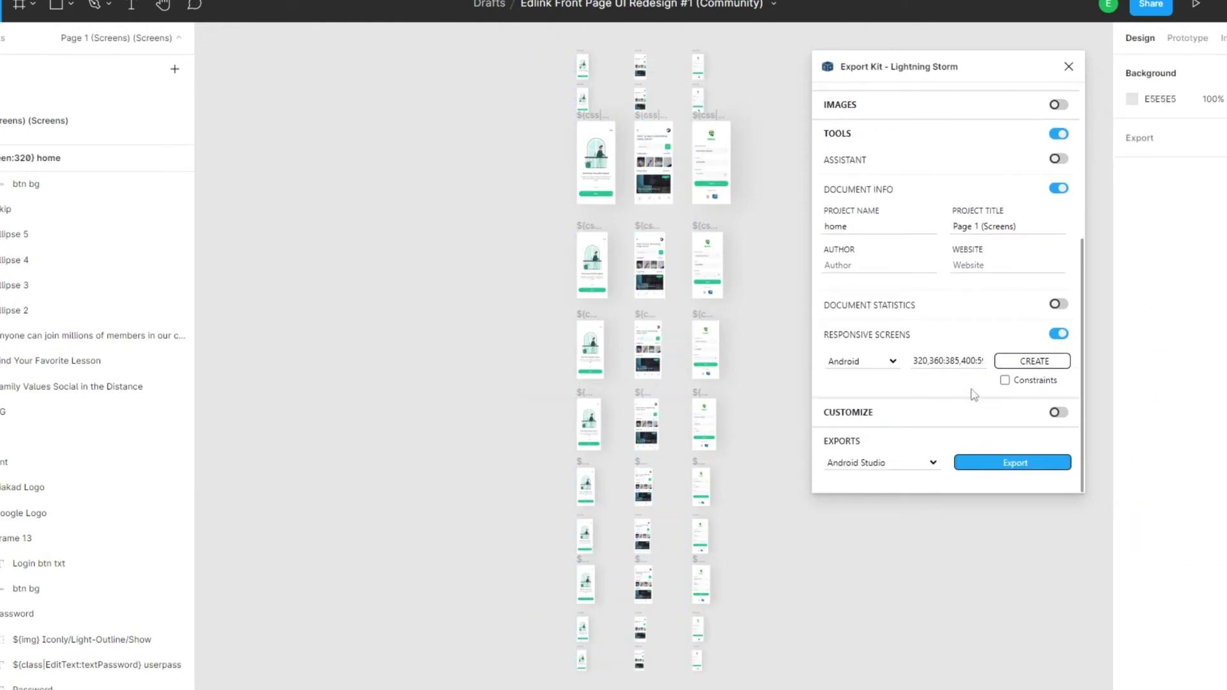
left_click(1058, 412)
scroll(962, 419, "down", 5)
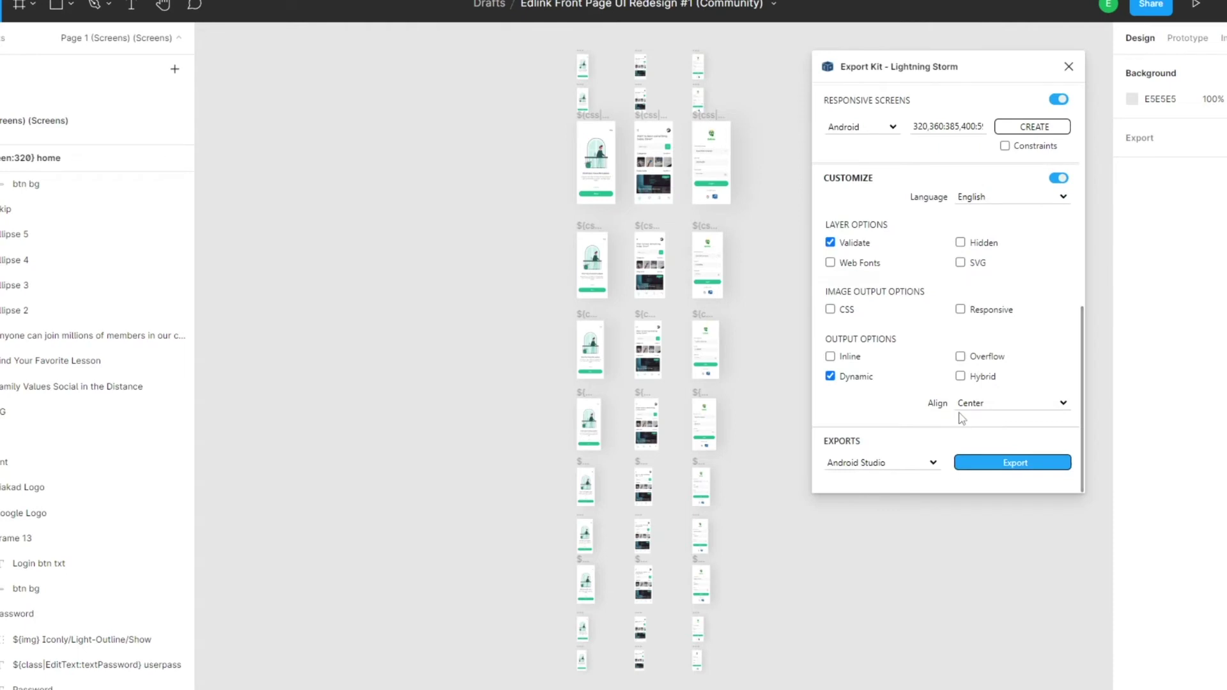